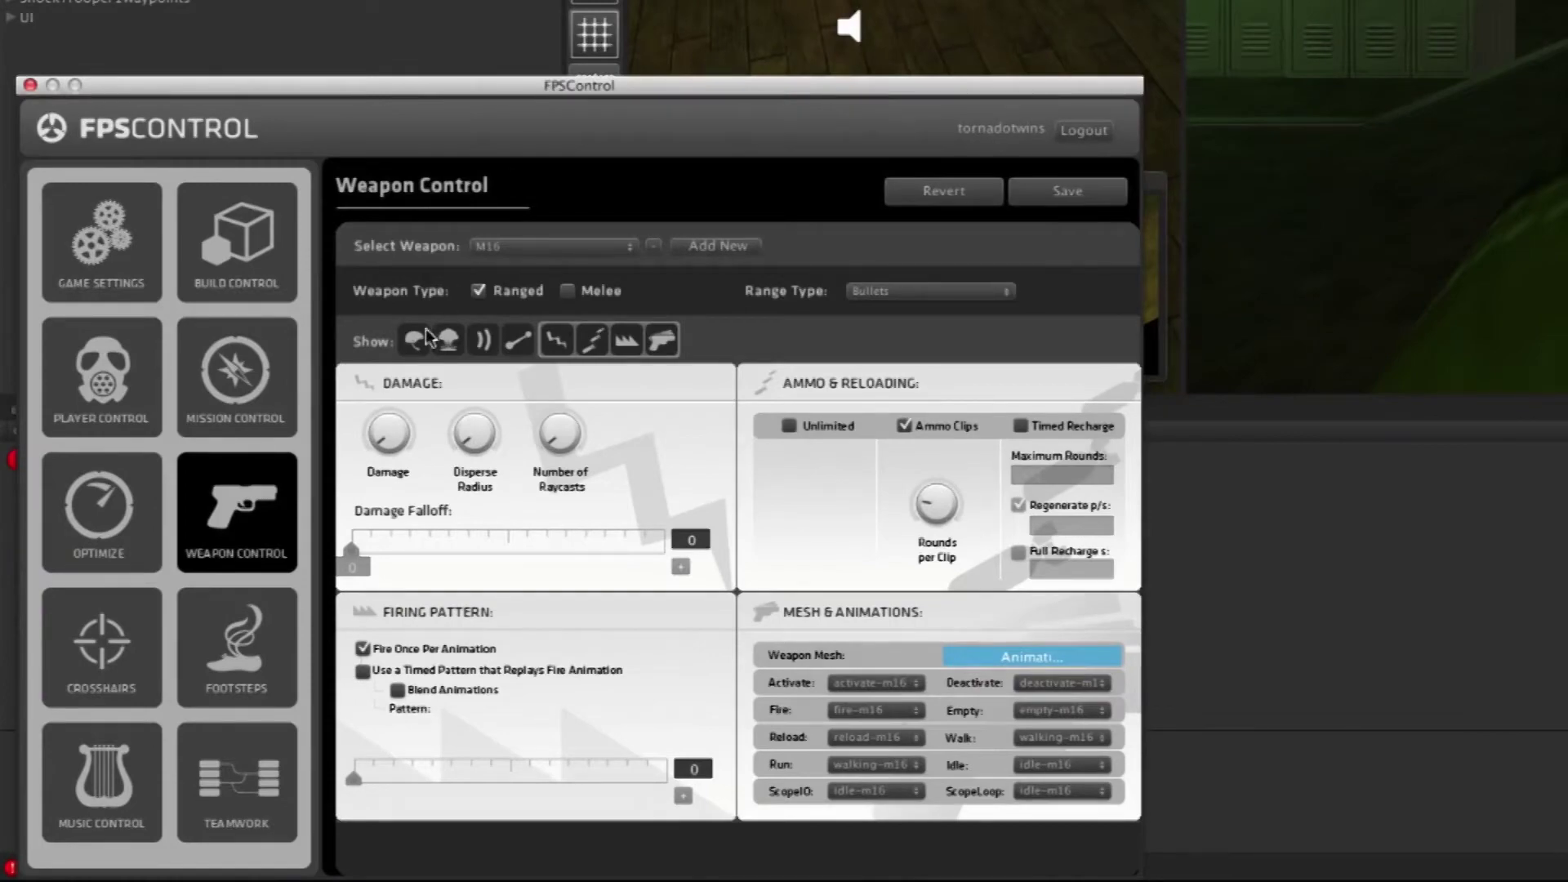
Step: Show the M16's positioning, particle, path and sound settings, and return to its damage, ammo, firing and animation settings
click(447, 341)
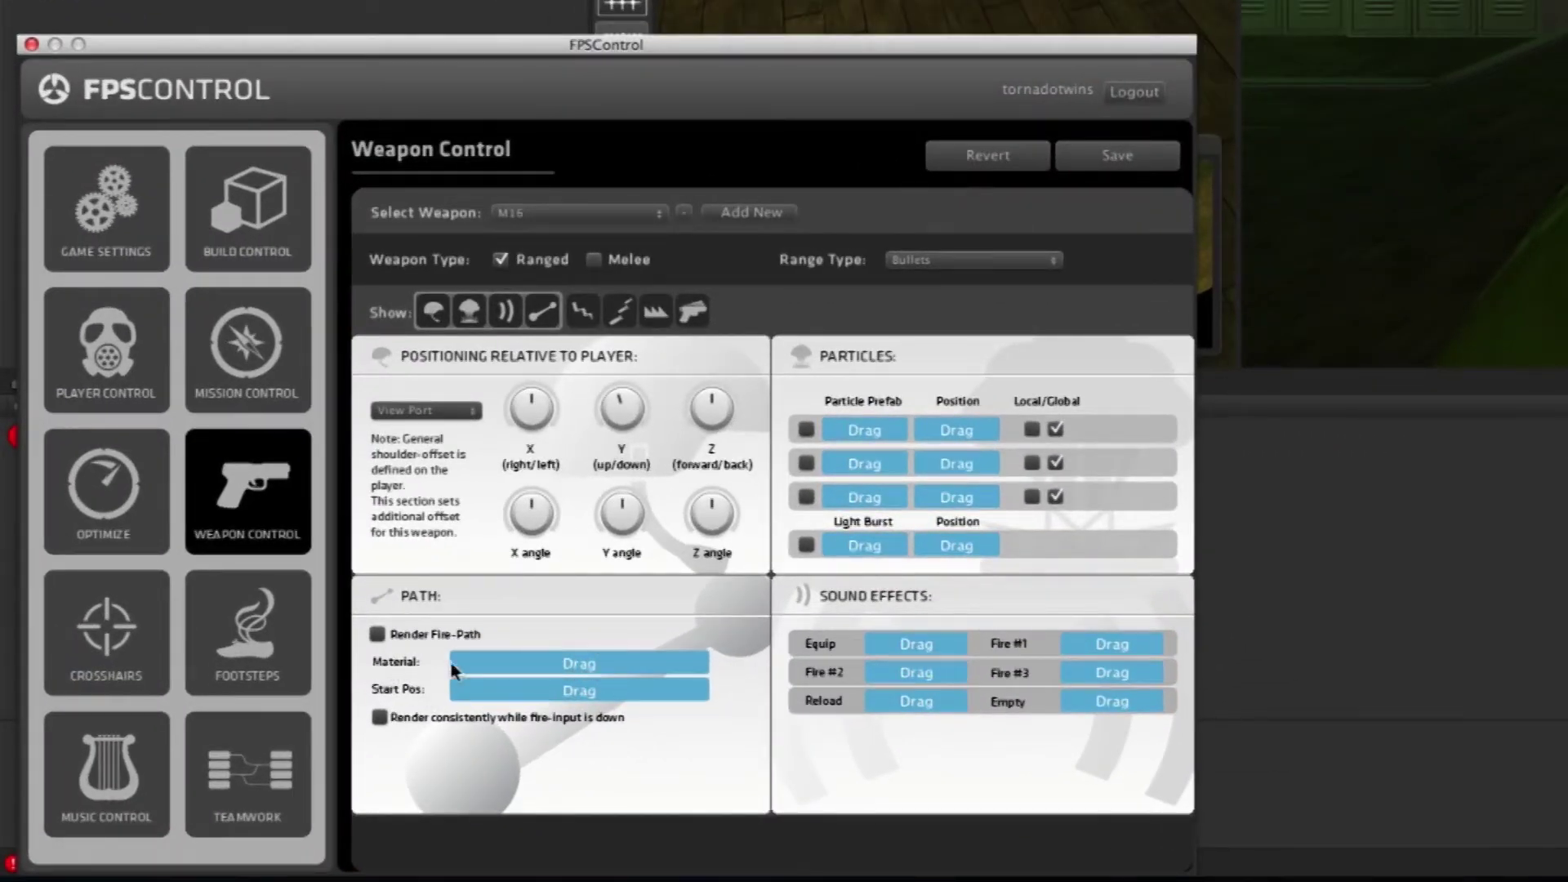
click(600, 312)
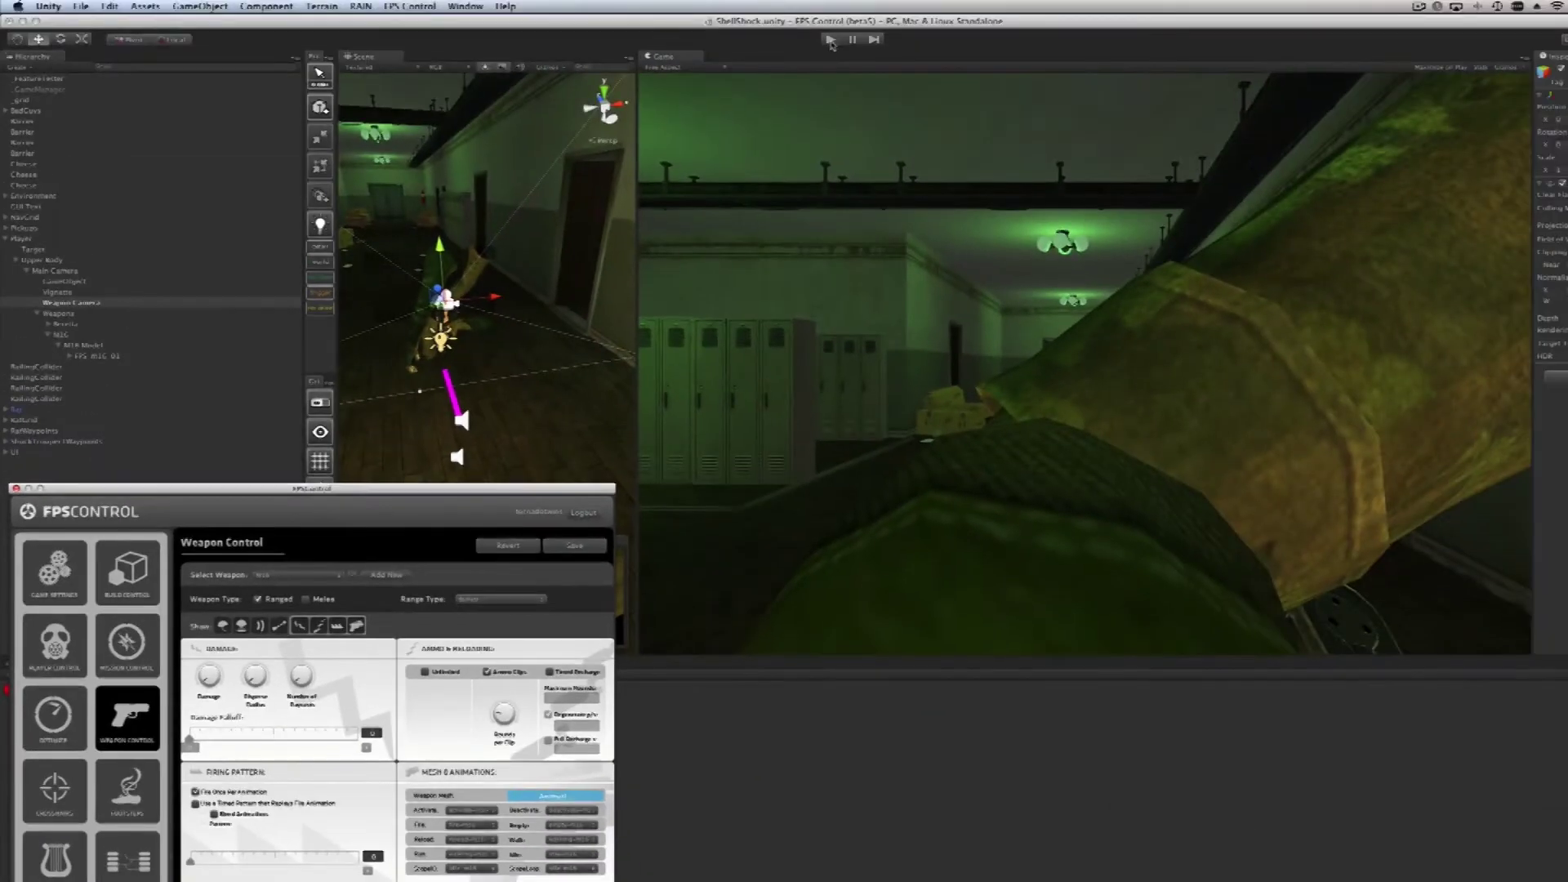
Step: Run the game with the second weapon equipped and adjust the M16's View Port up/down offset and Y angle
click(831, 40)
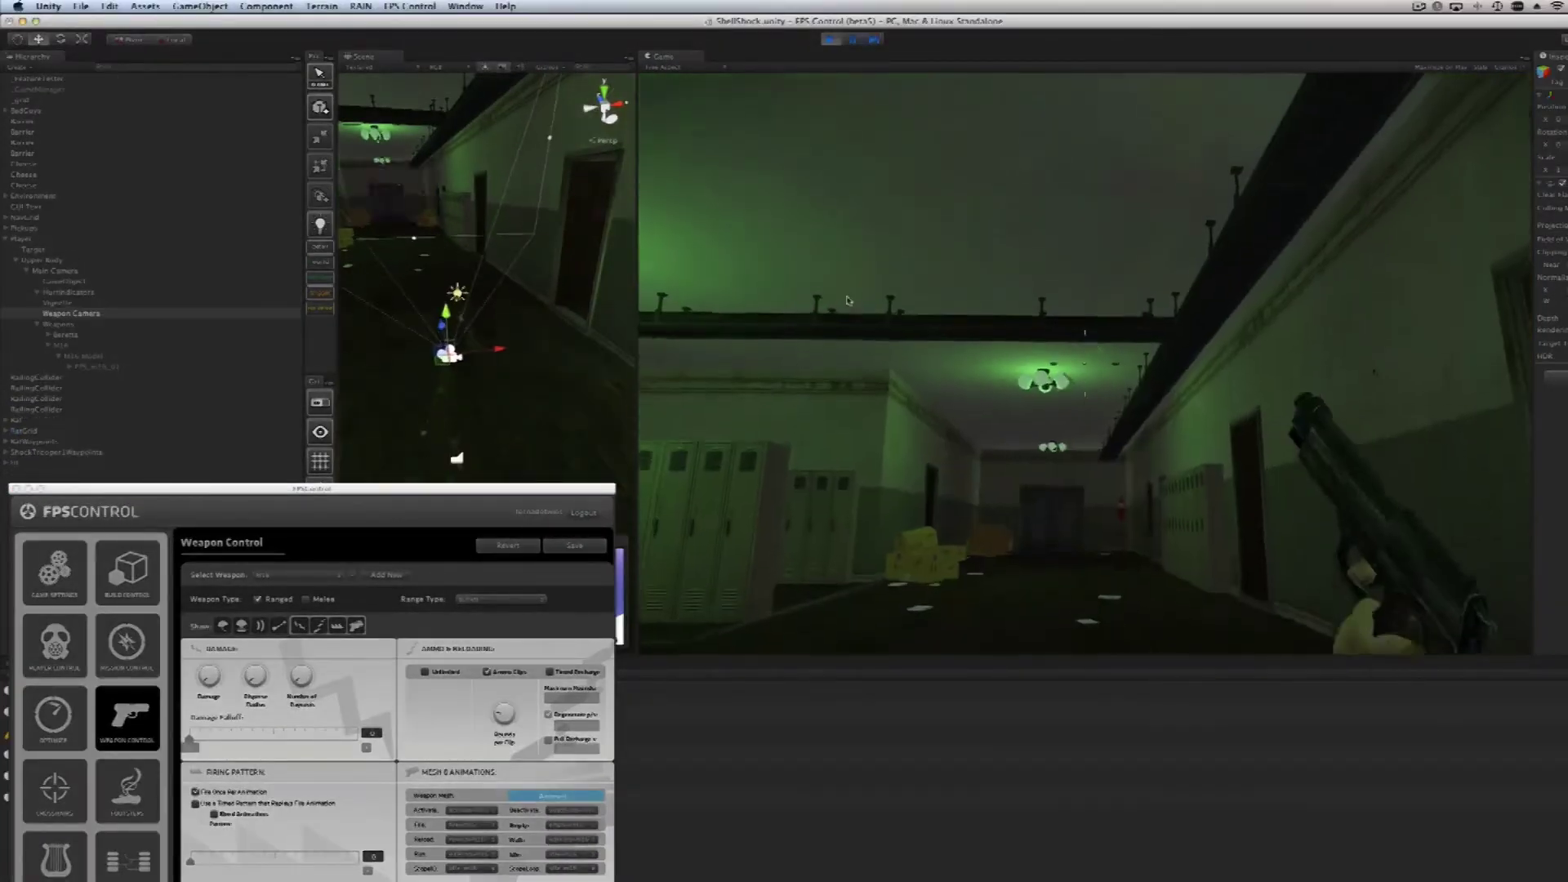
key(2)
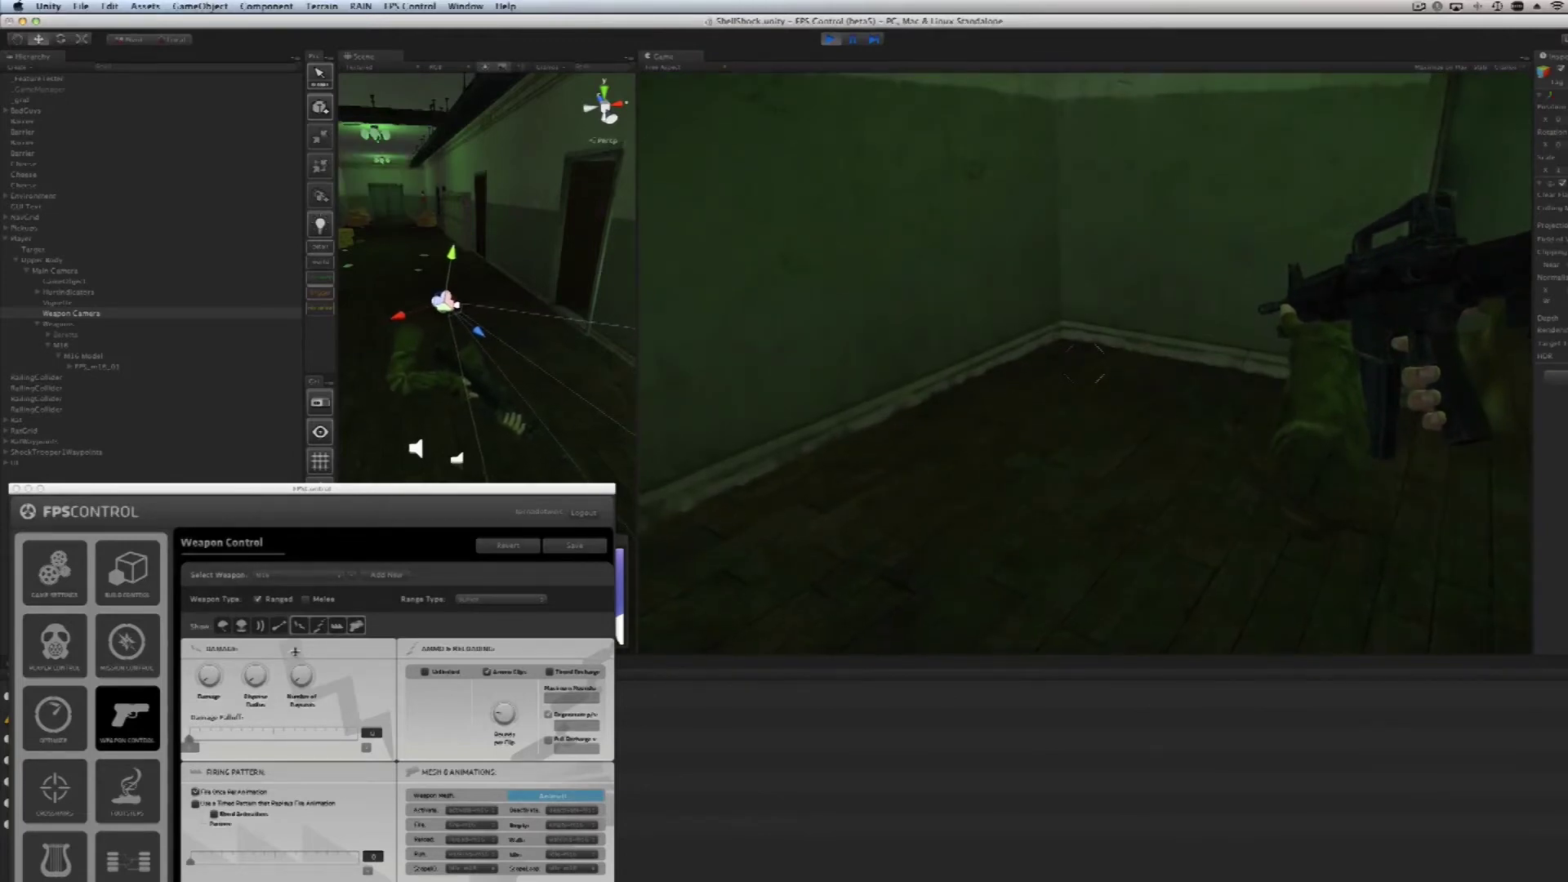
click(277, 627)
drag(309, 683, 274, 697)
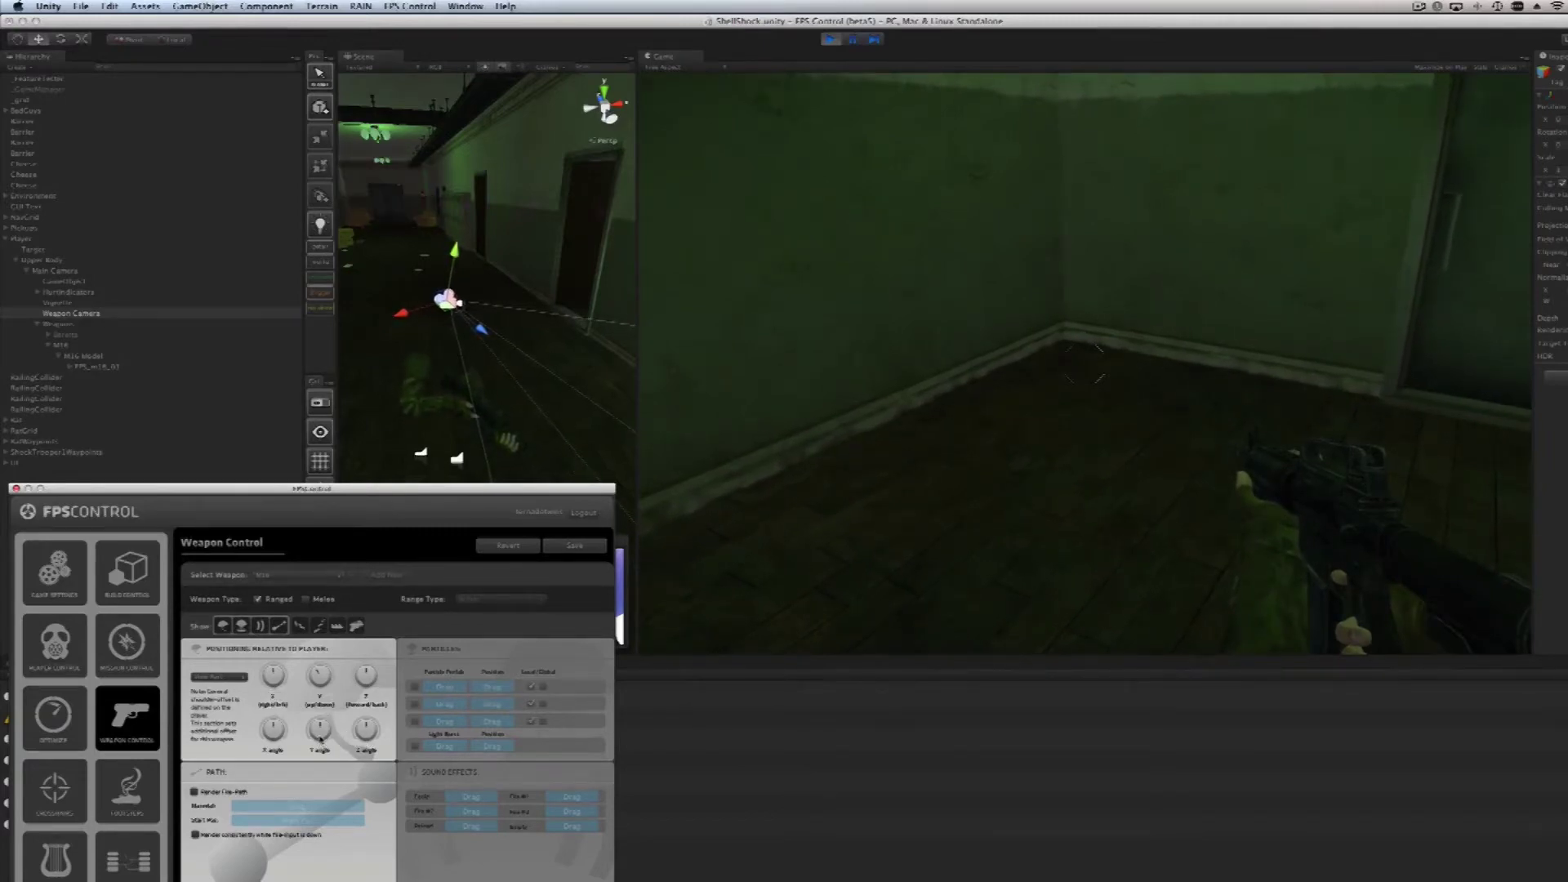
drag(320, 732, 324, 744)
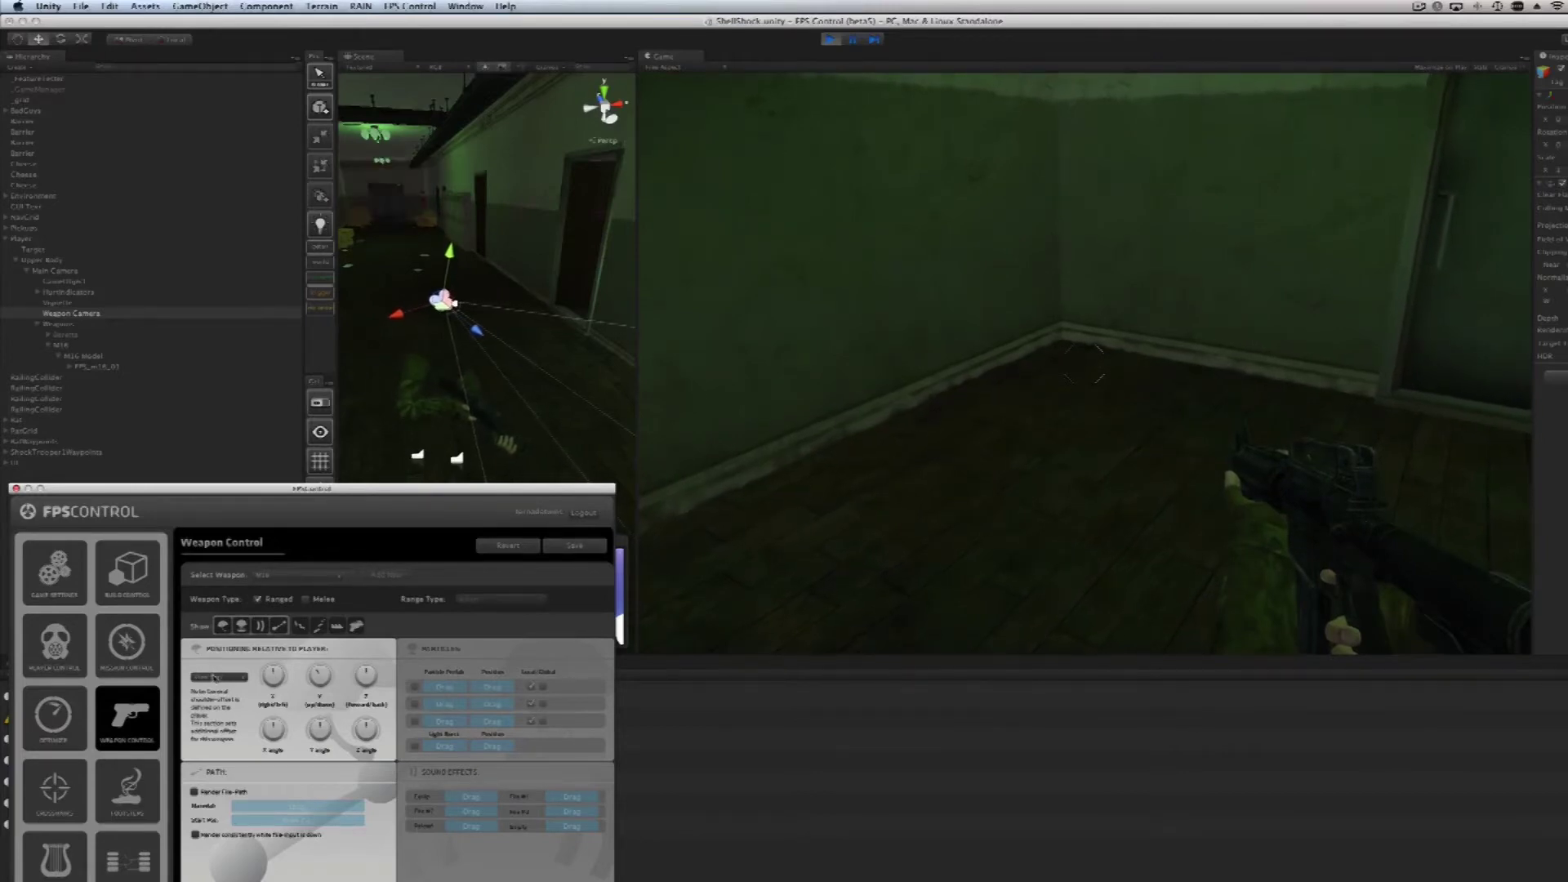
Step: Switch the M16's positioning settings from View Port to the scope view and frame the weapon and camera from the side in the scene
click(218, 677)
click(216, 688)
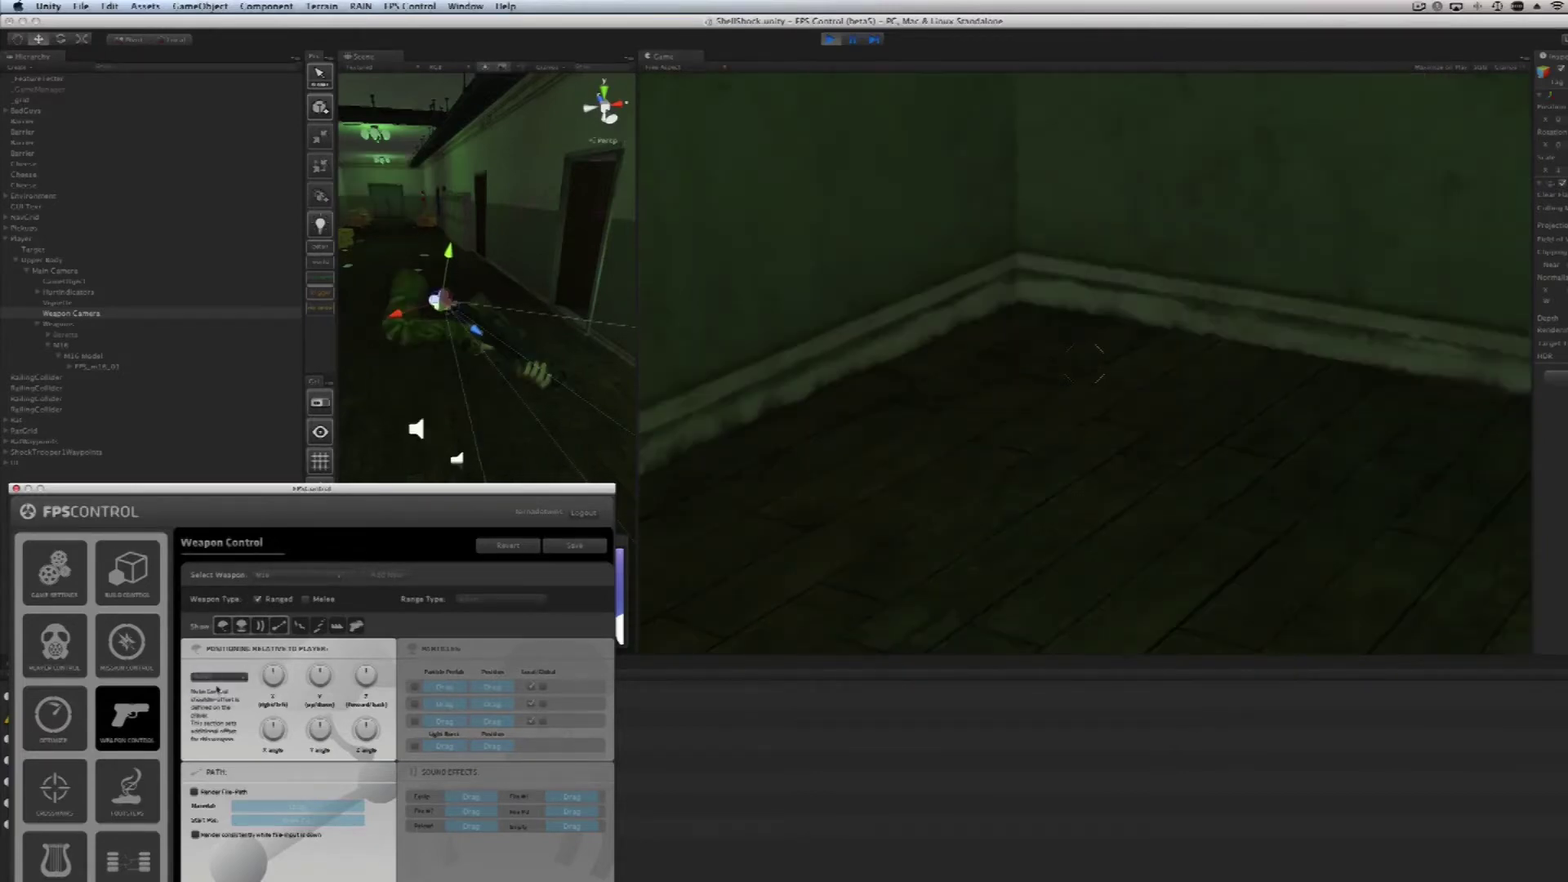
drag(275, 488, 315, 361)
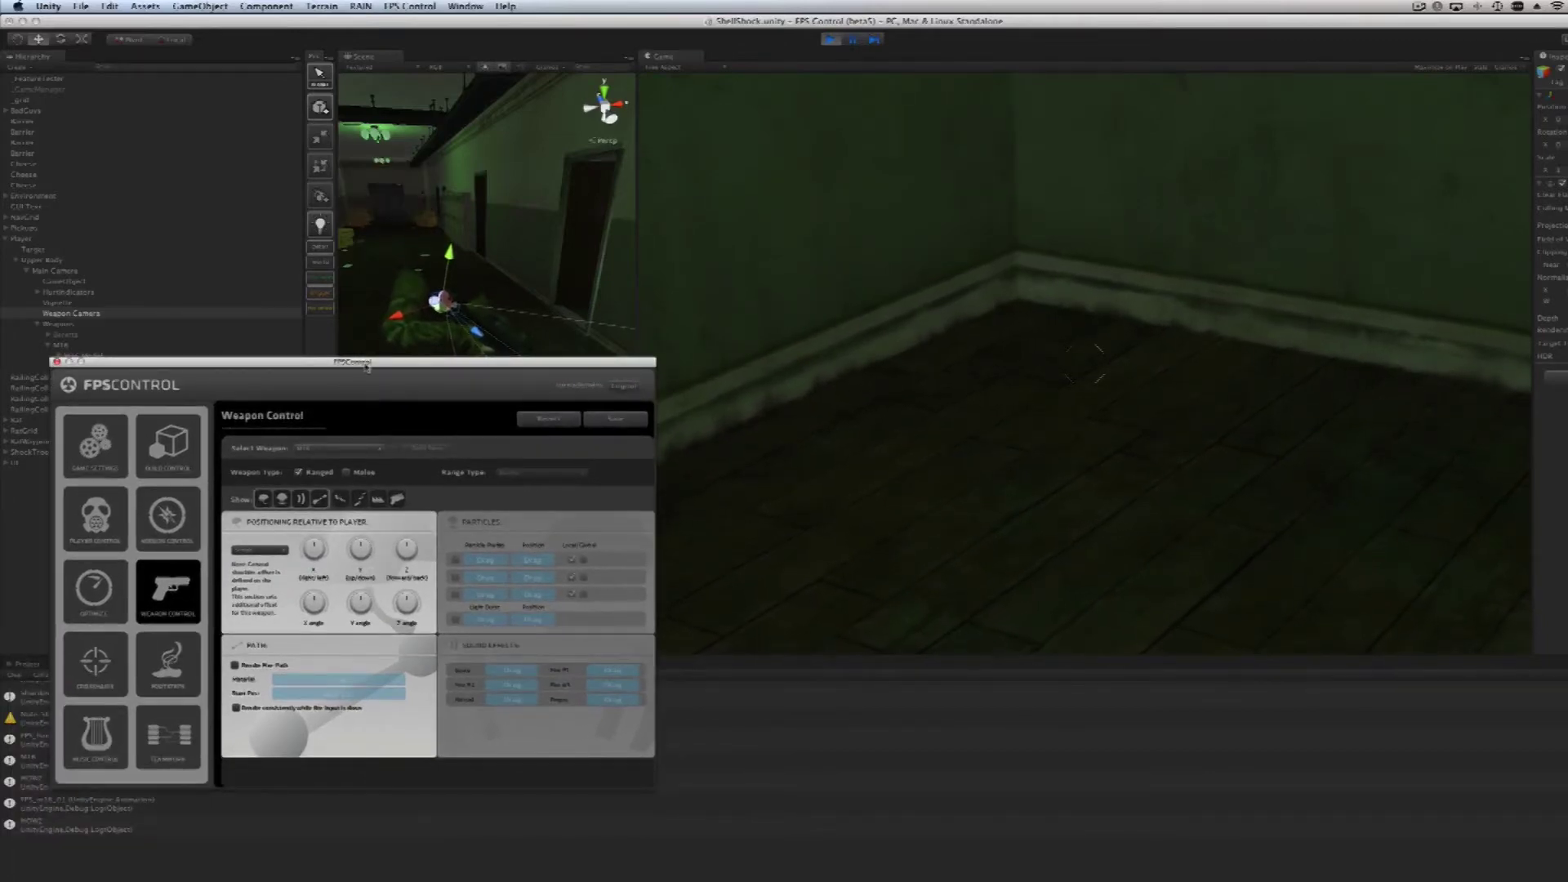
drag(367, 366, 353, 498)
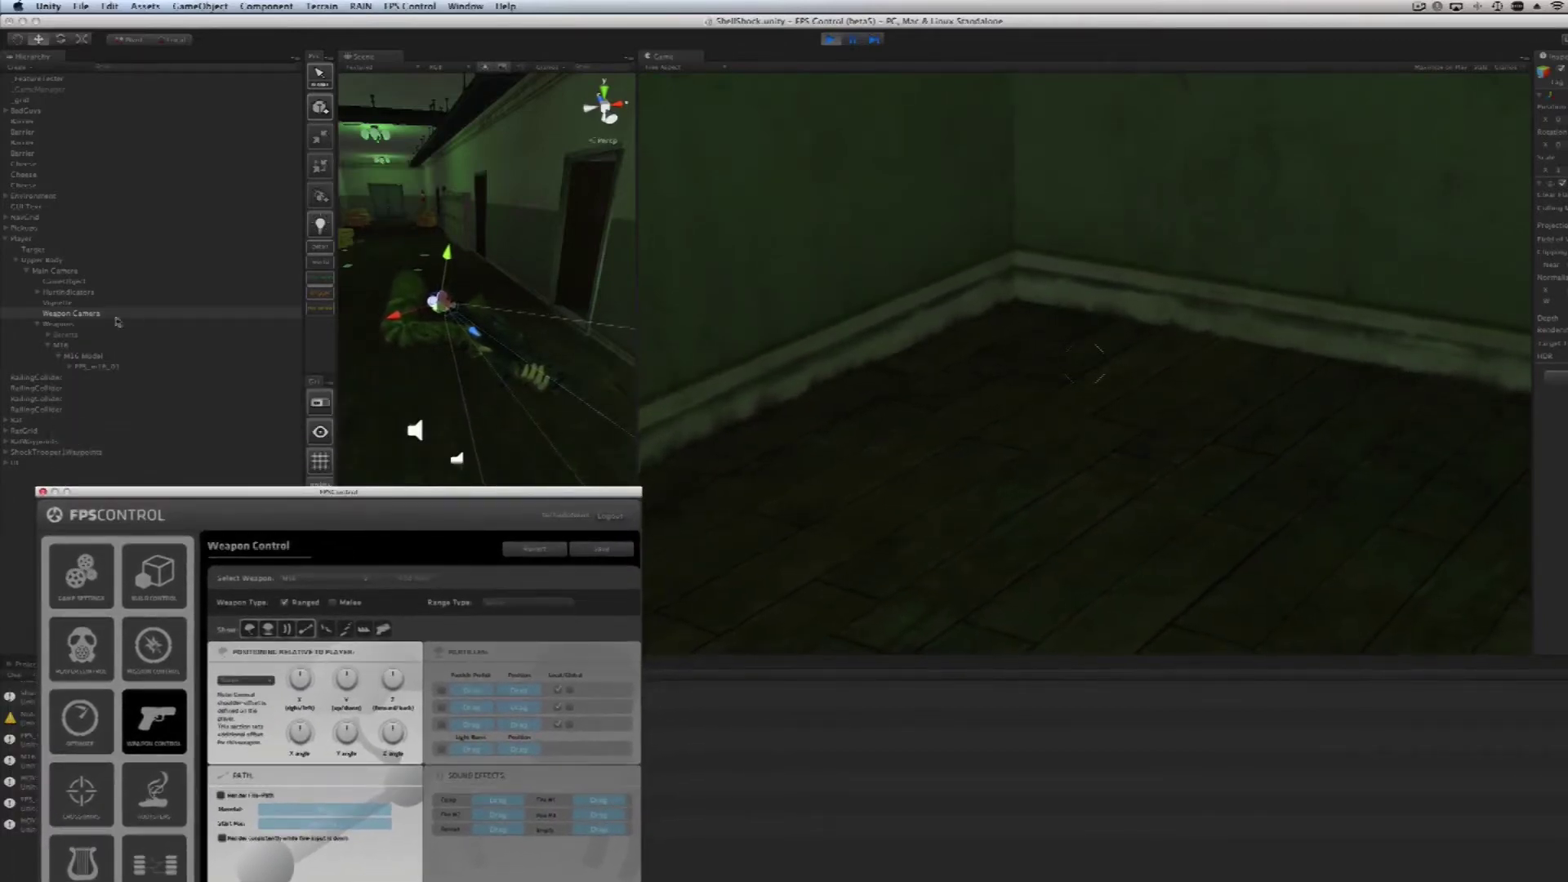
alt+drag(406, 337, 611, 234)
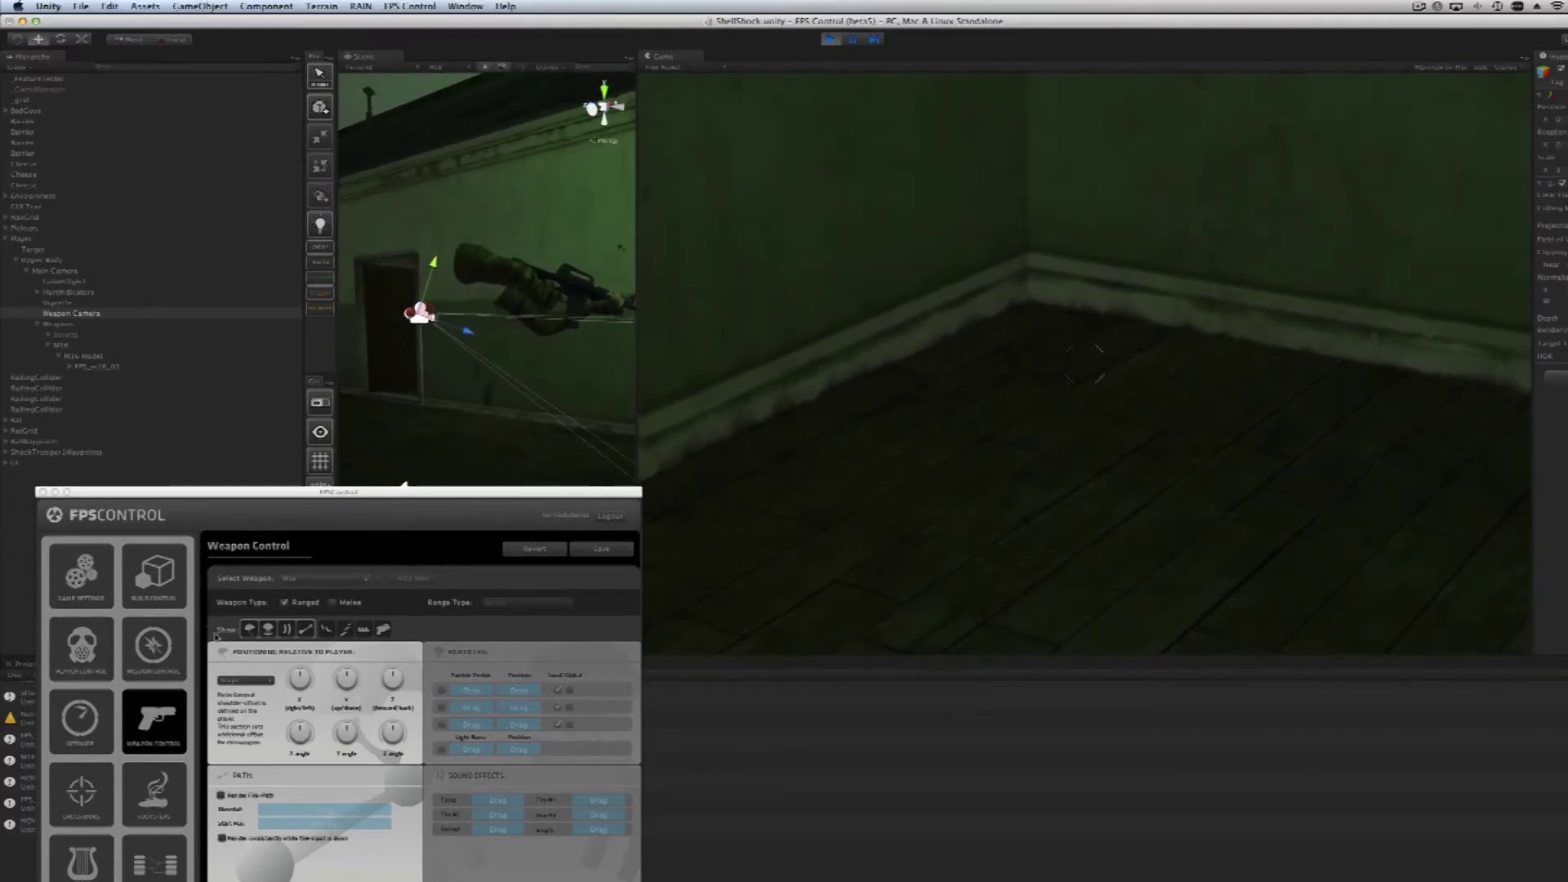
Step: Adjust the scoped M16's position offsets and Y angle to line its sight up with the crosshair
drag(347, 680, 310, 696)
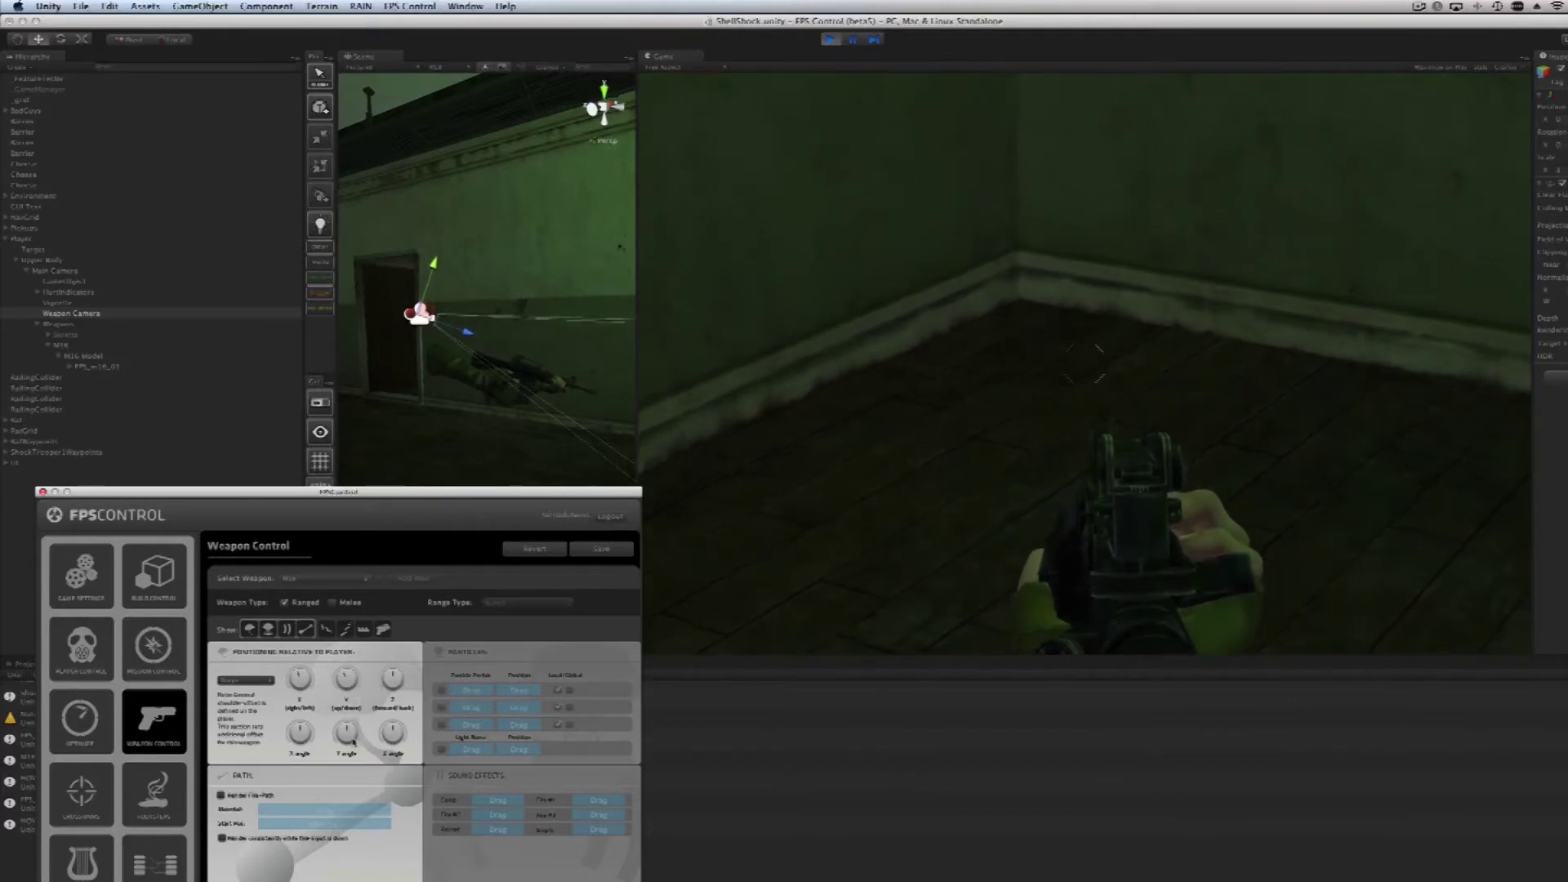
drag(317, 699, 304, 688)
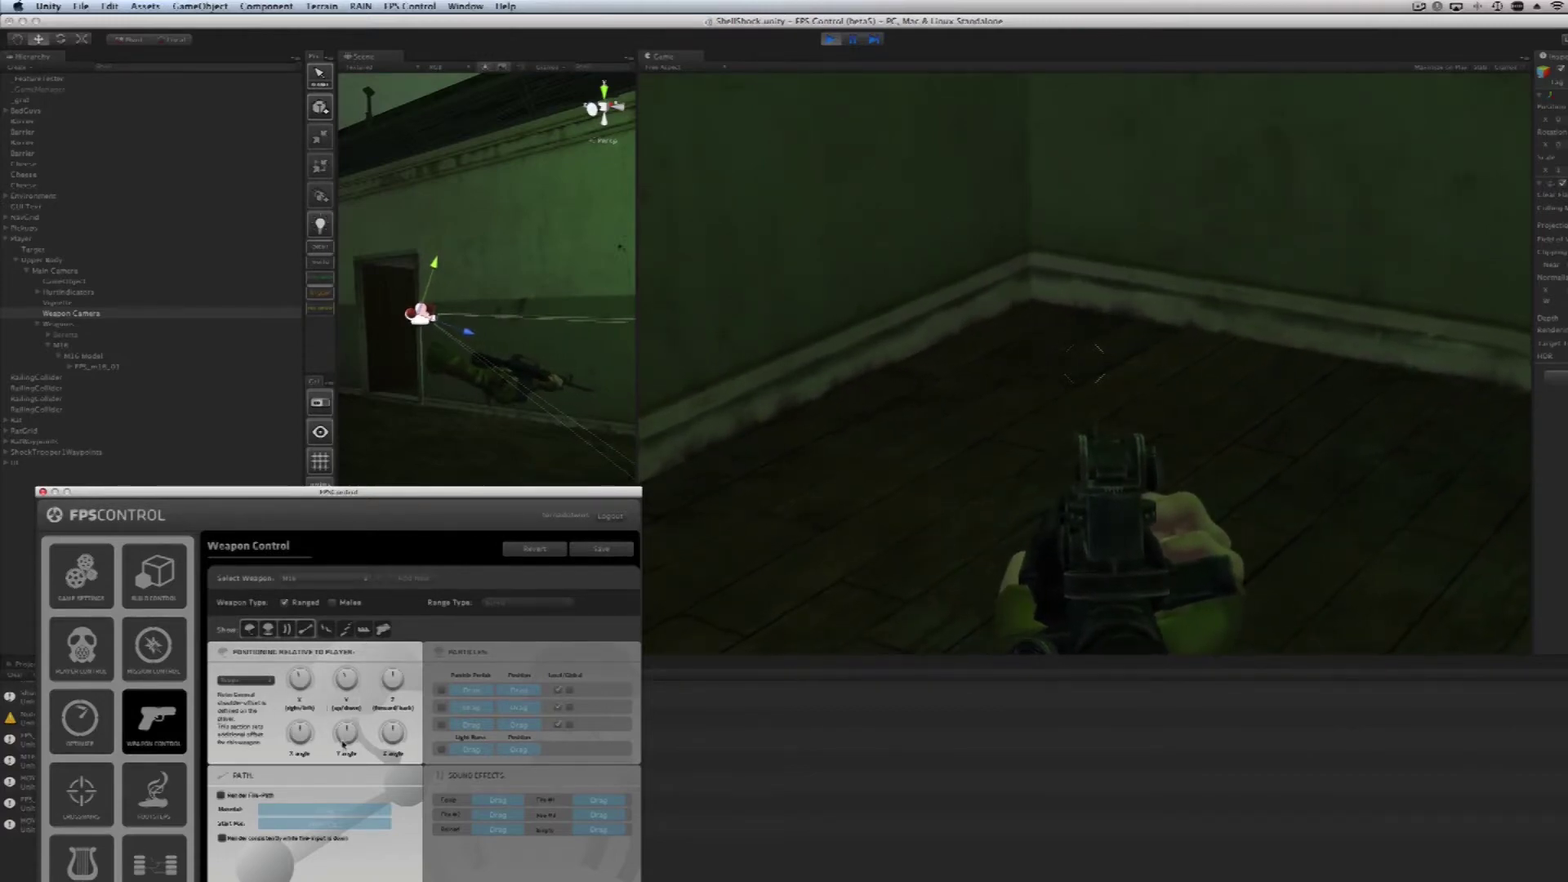
mouse_move(343, 744)
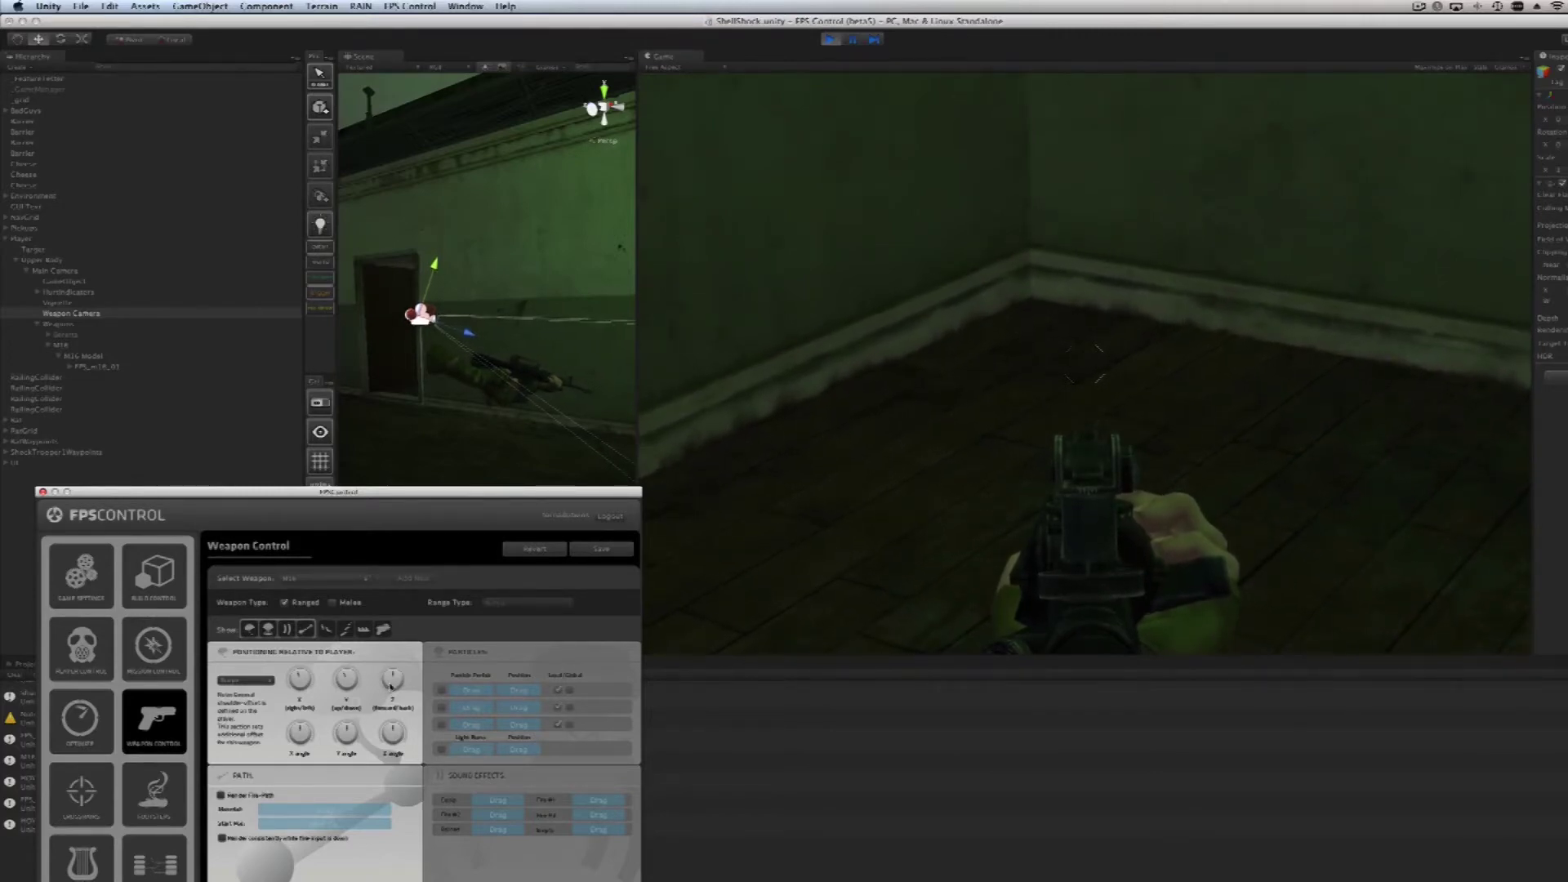
mouse_move(391, 686)
drag(393, 686, 393, 708)
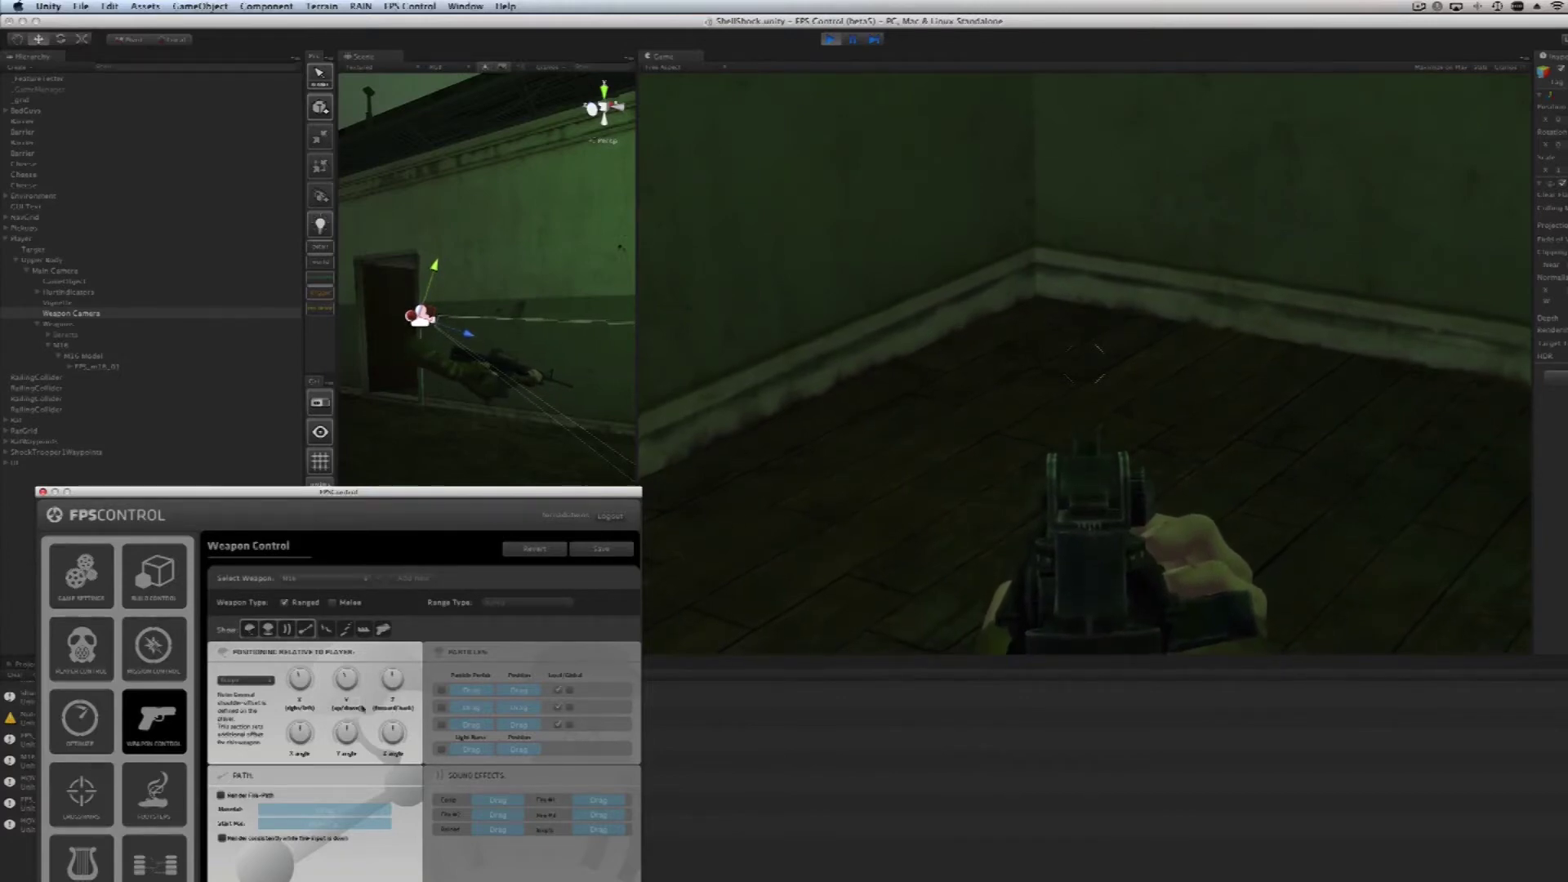
drag(344, 686, 344, 683)
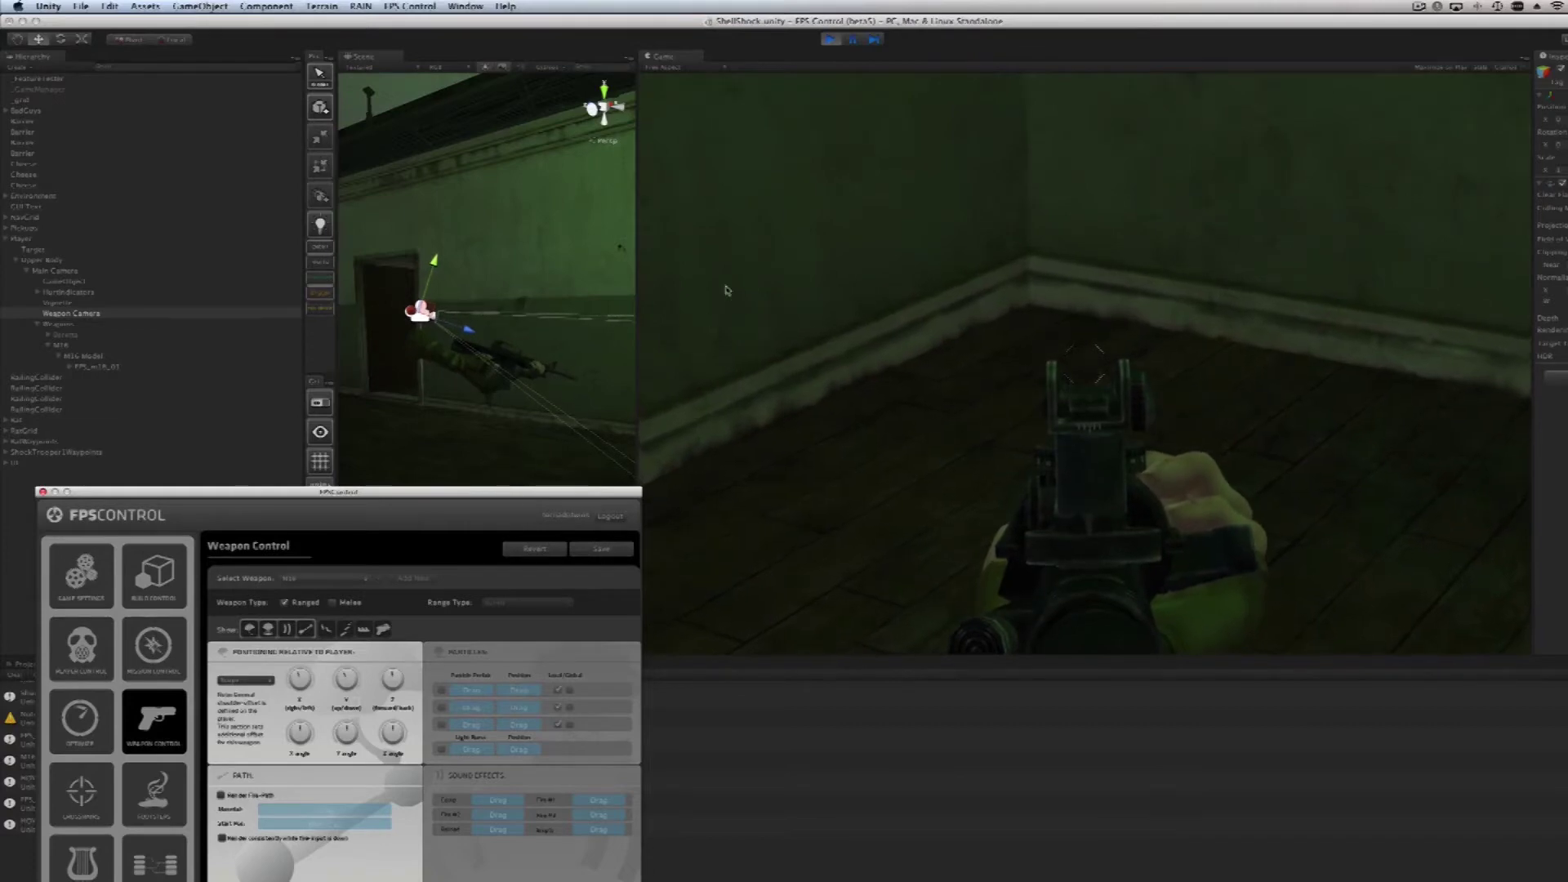
Step: Stop the game and check the M16's scope positioning settings, returning to the View Port settings
click(830, 40)
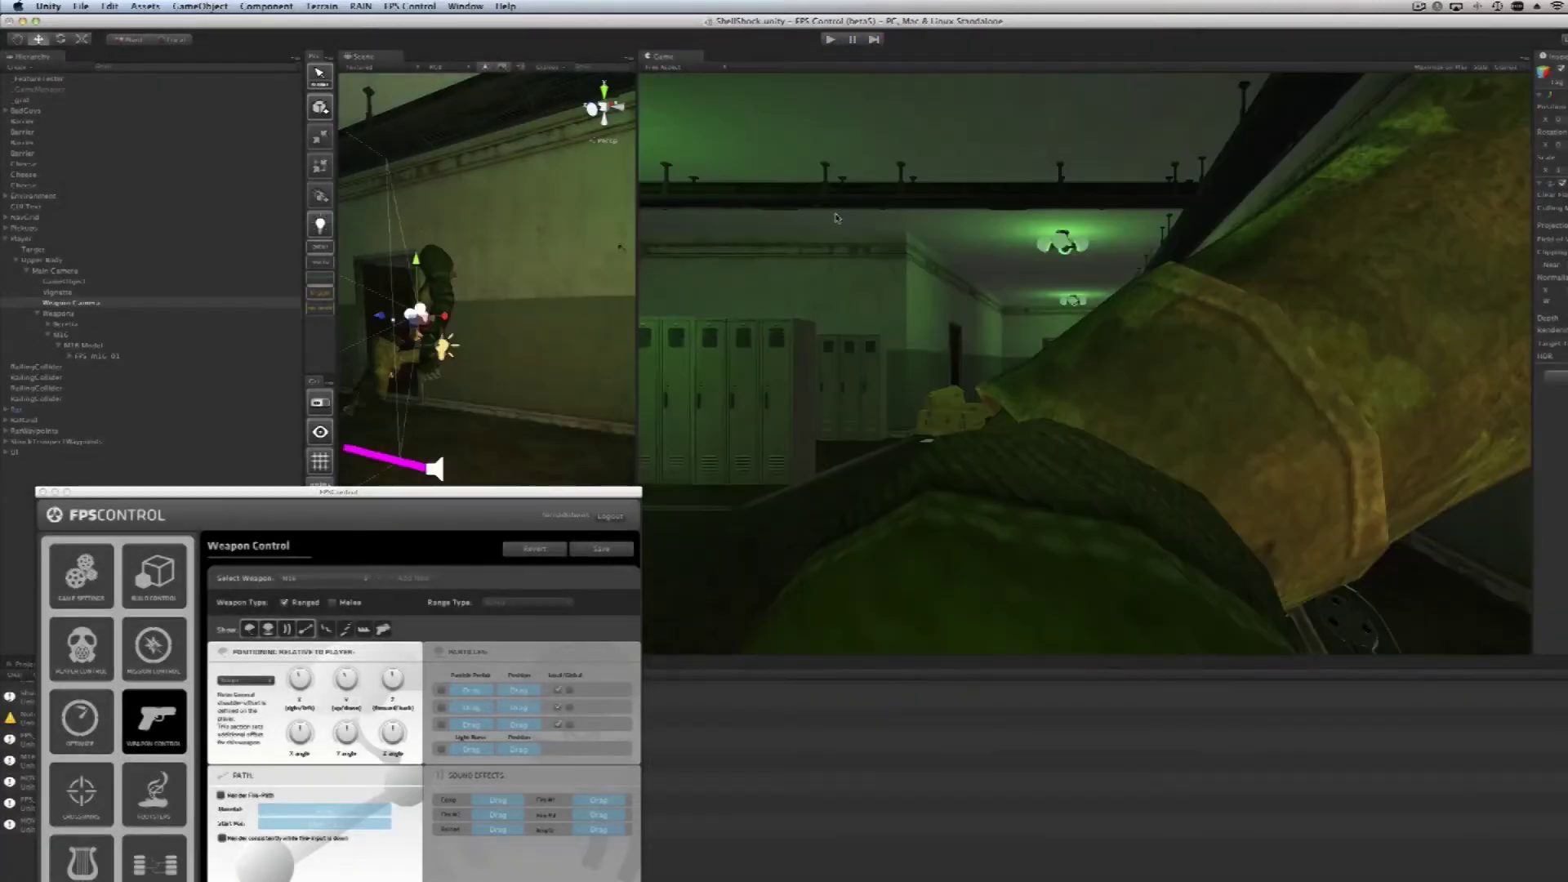
click(543, 498)
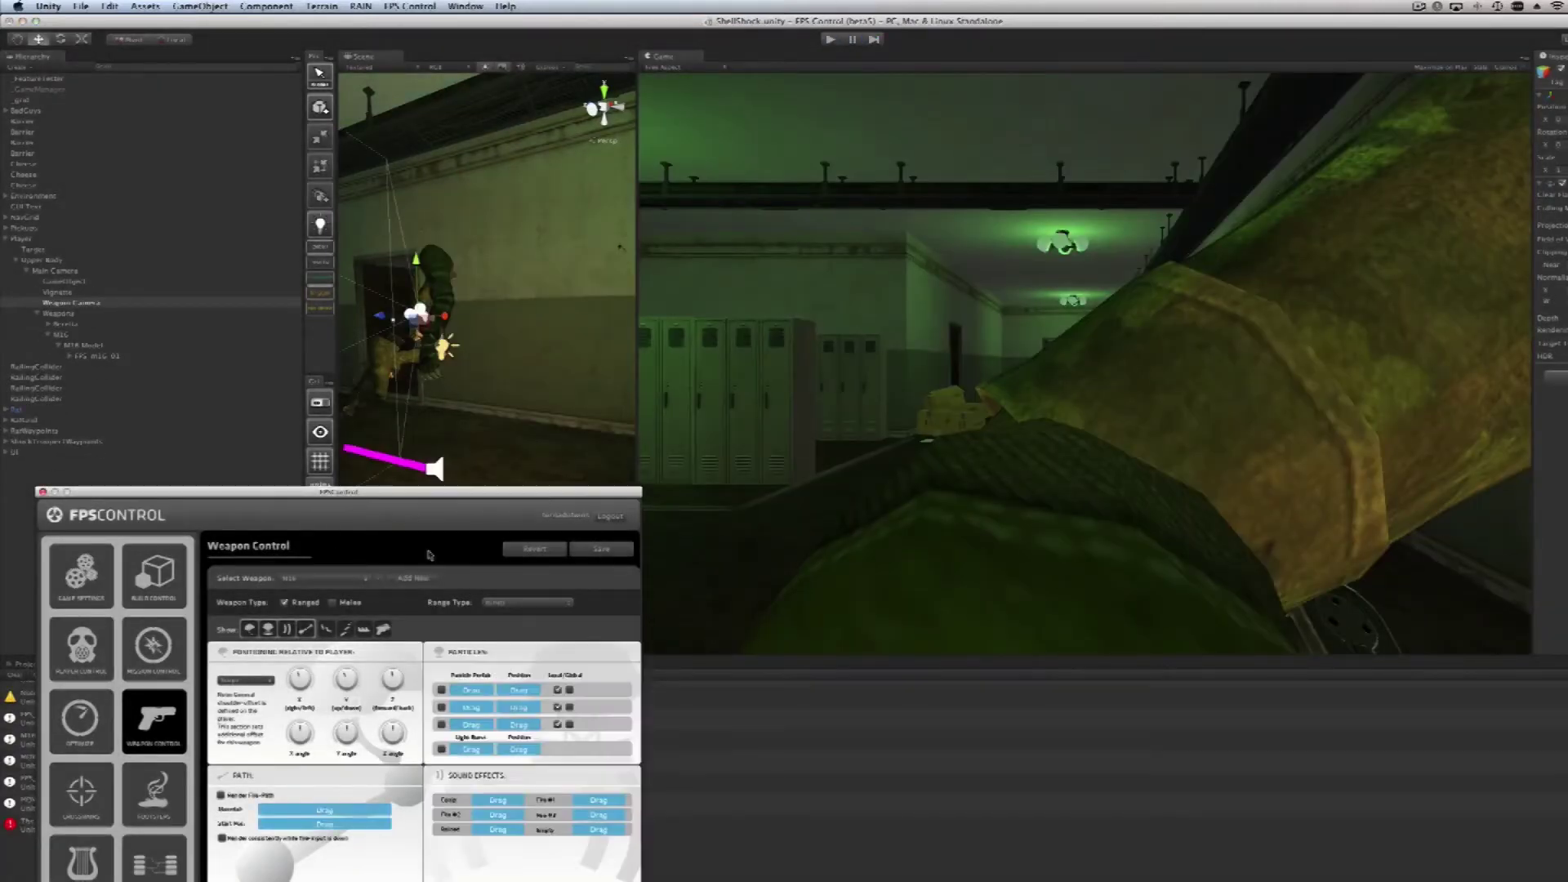
click(236, 681)
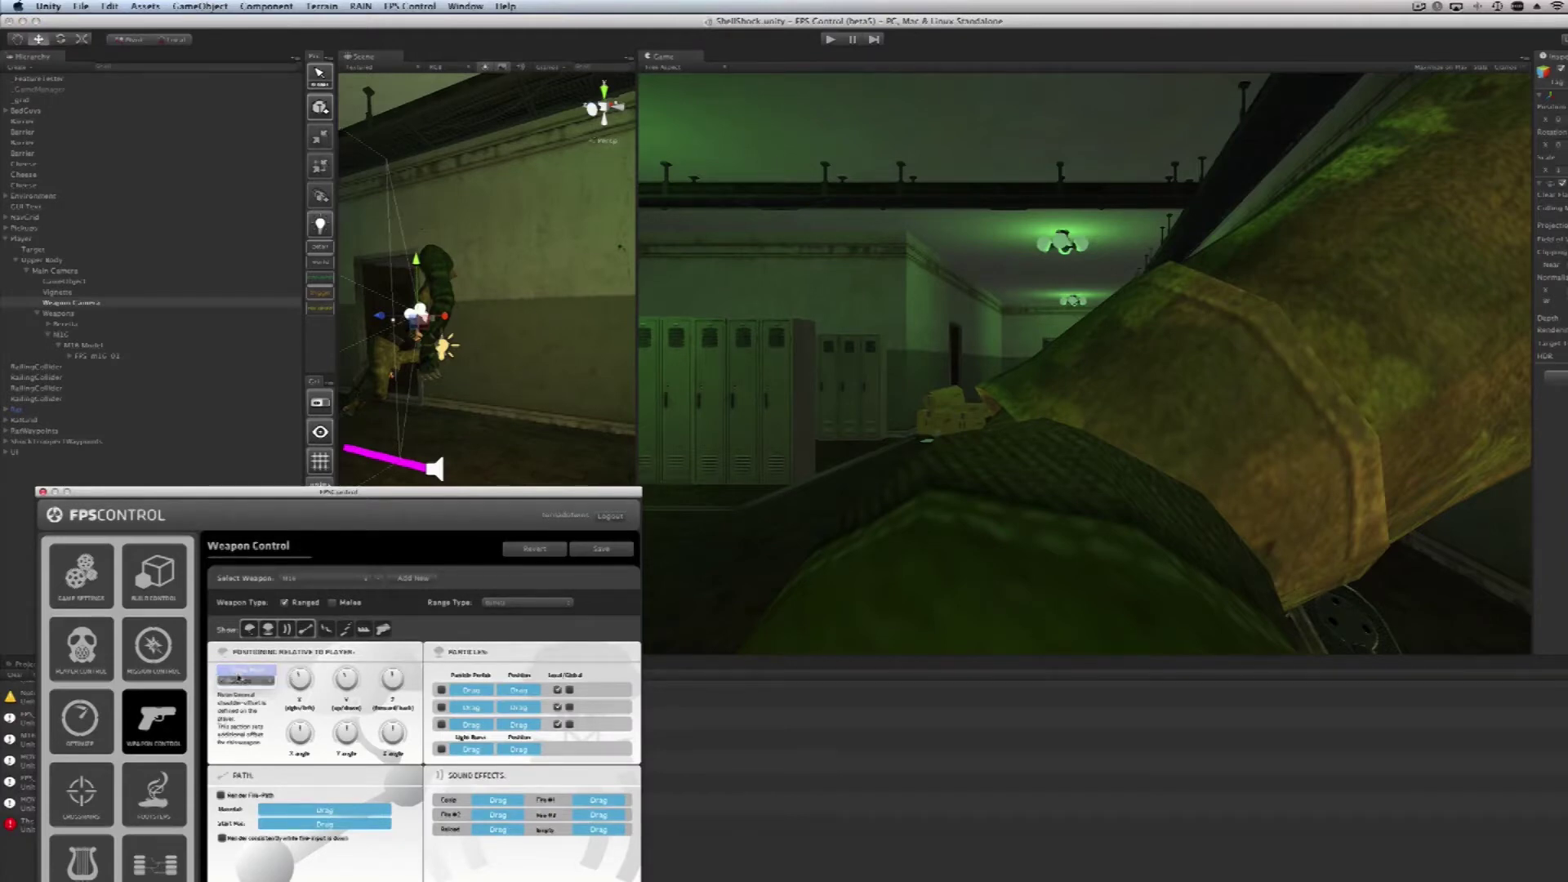
click(240, 691)
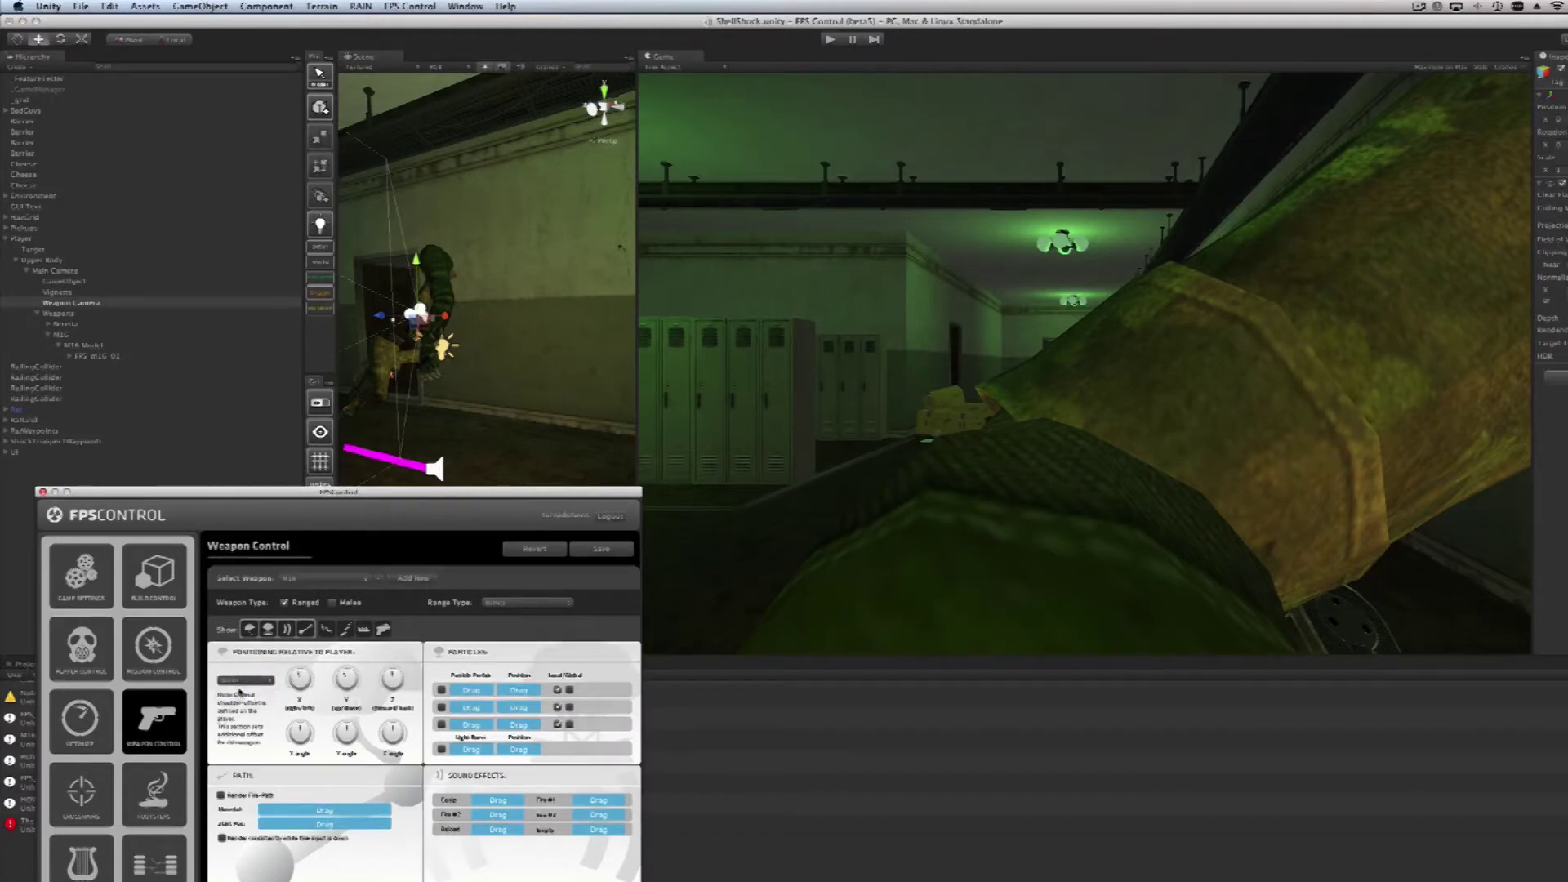
click(245, 683)
click(241, 671)
Step: Close the FPSControl window and run the game maximized
click(1444, 70)
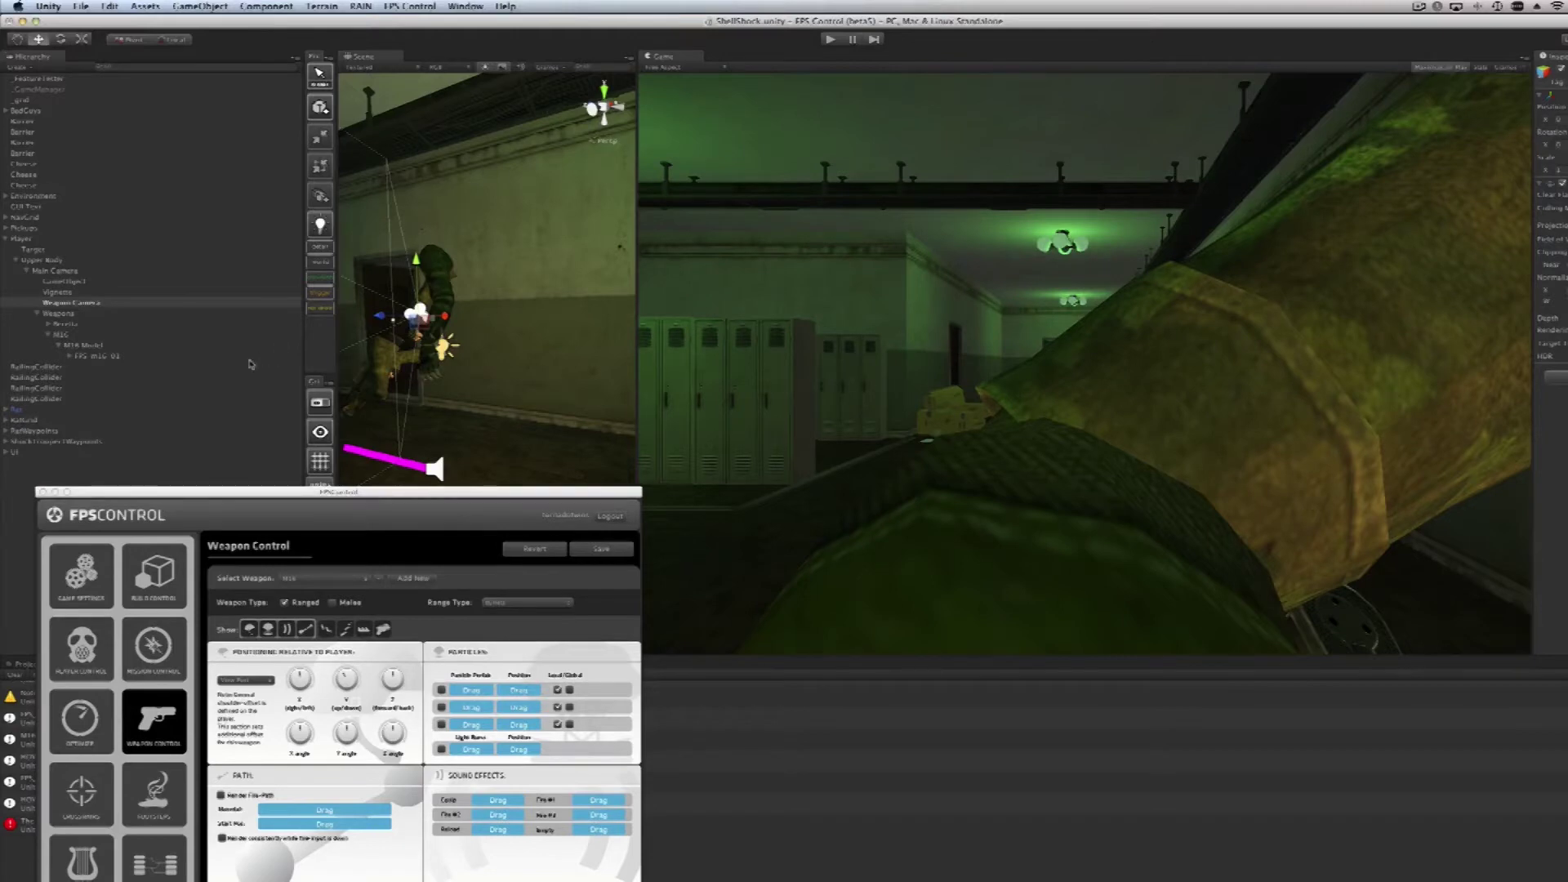
click(43, 493)
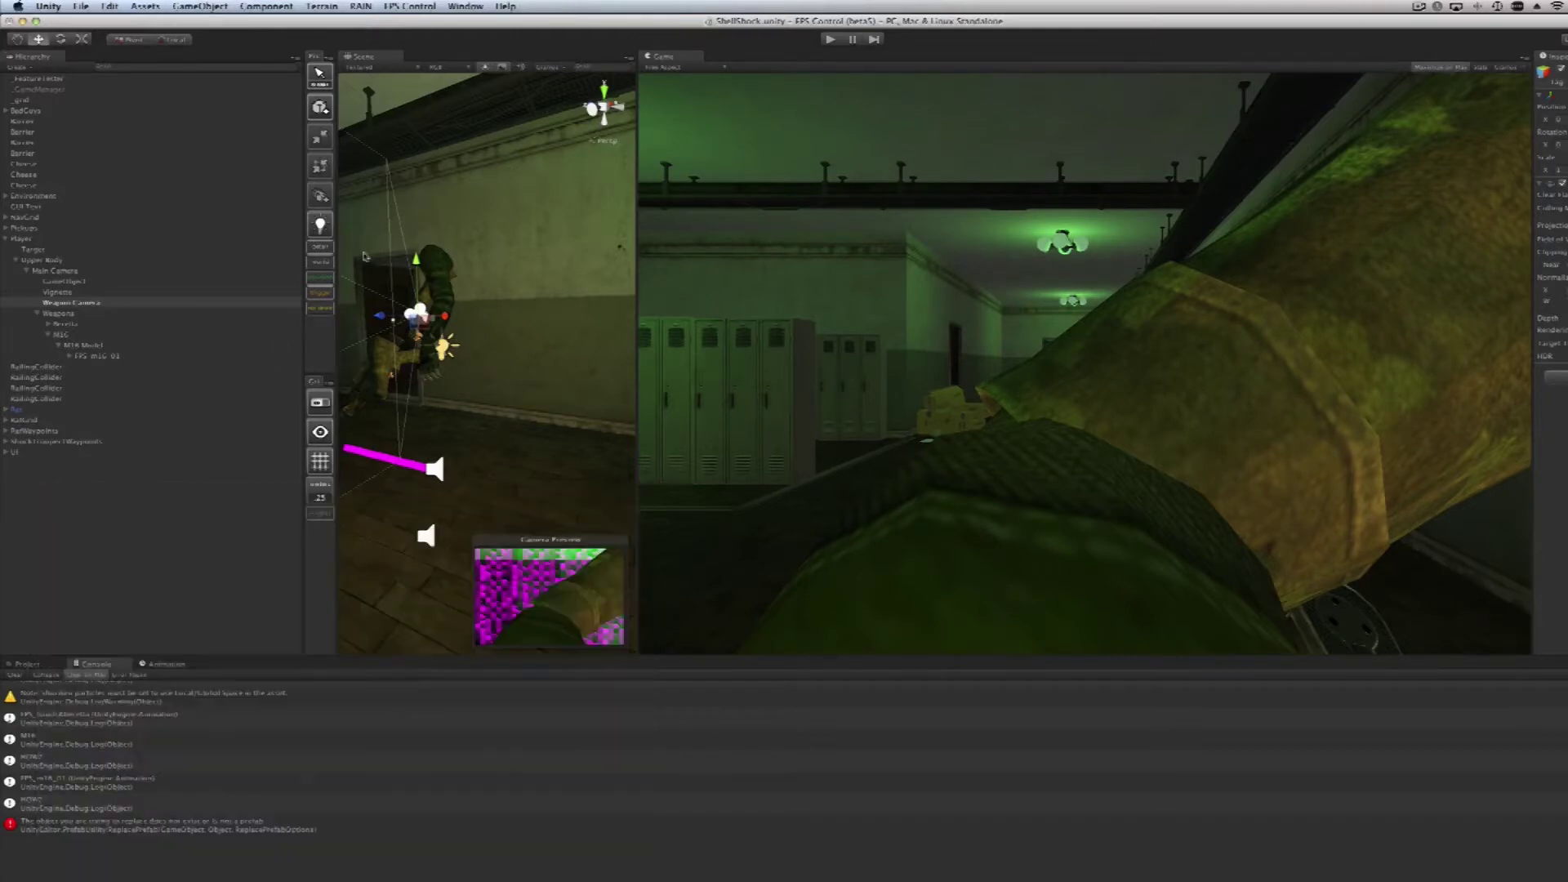
click(832, 40)
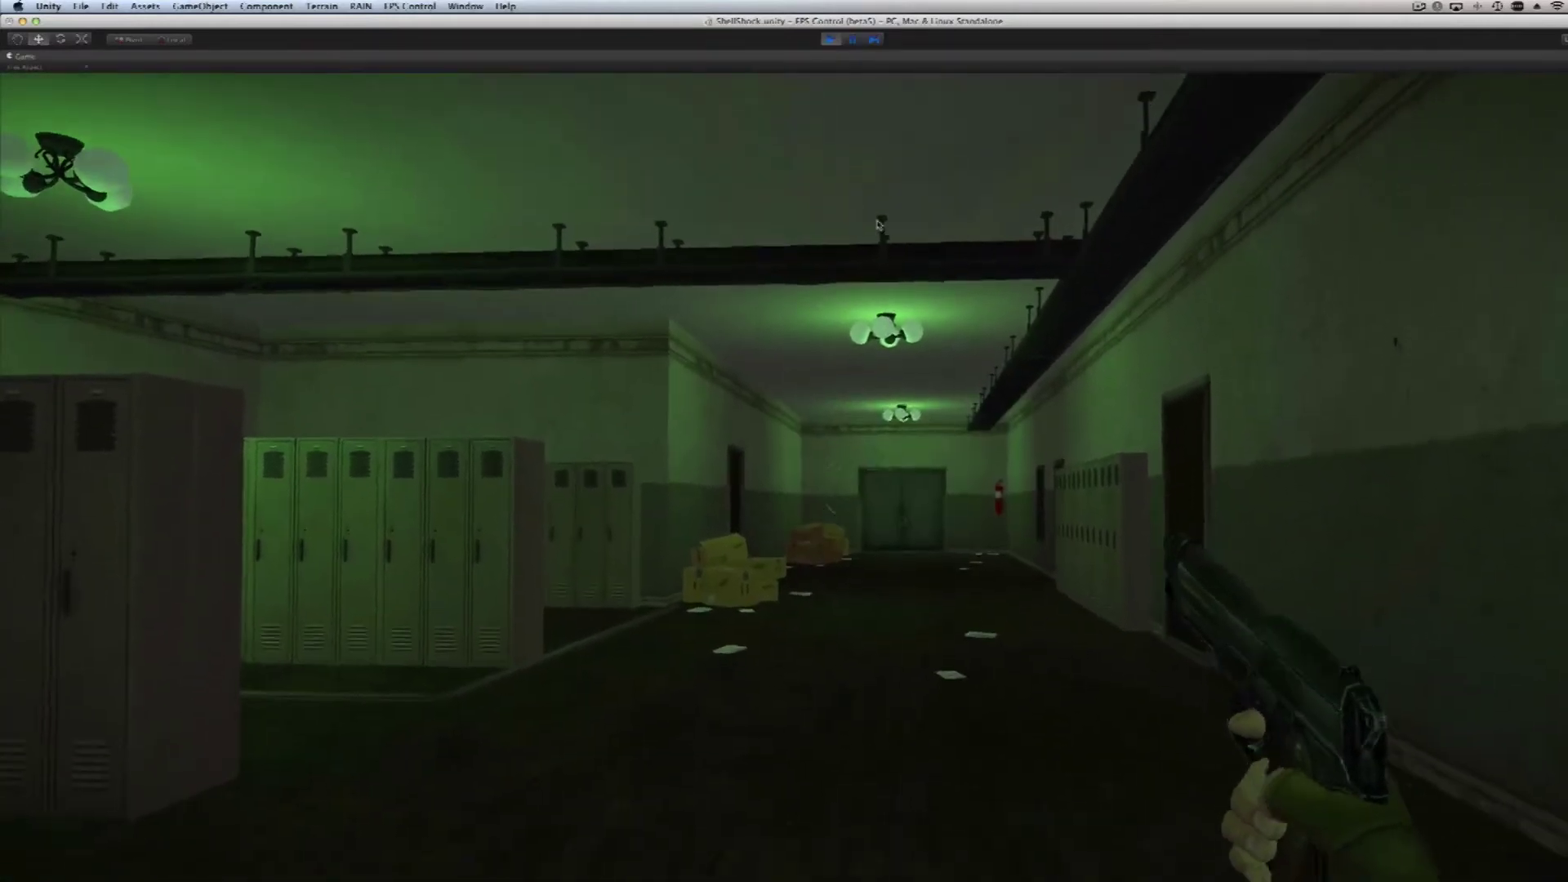
Step: Test aiming down the M16's sight in several spots while walking the corridor, and stop the game
key(2)
key(w)
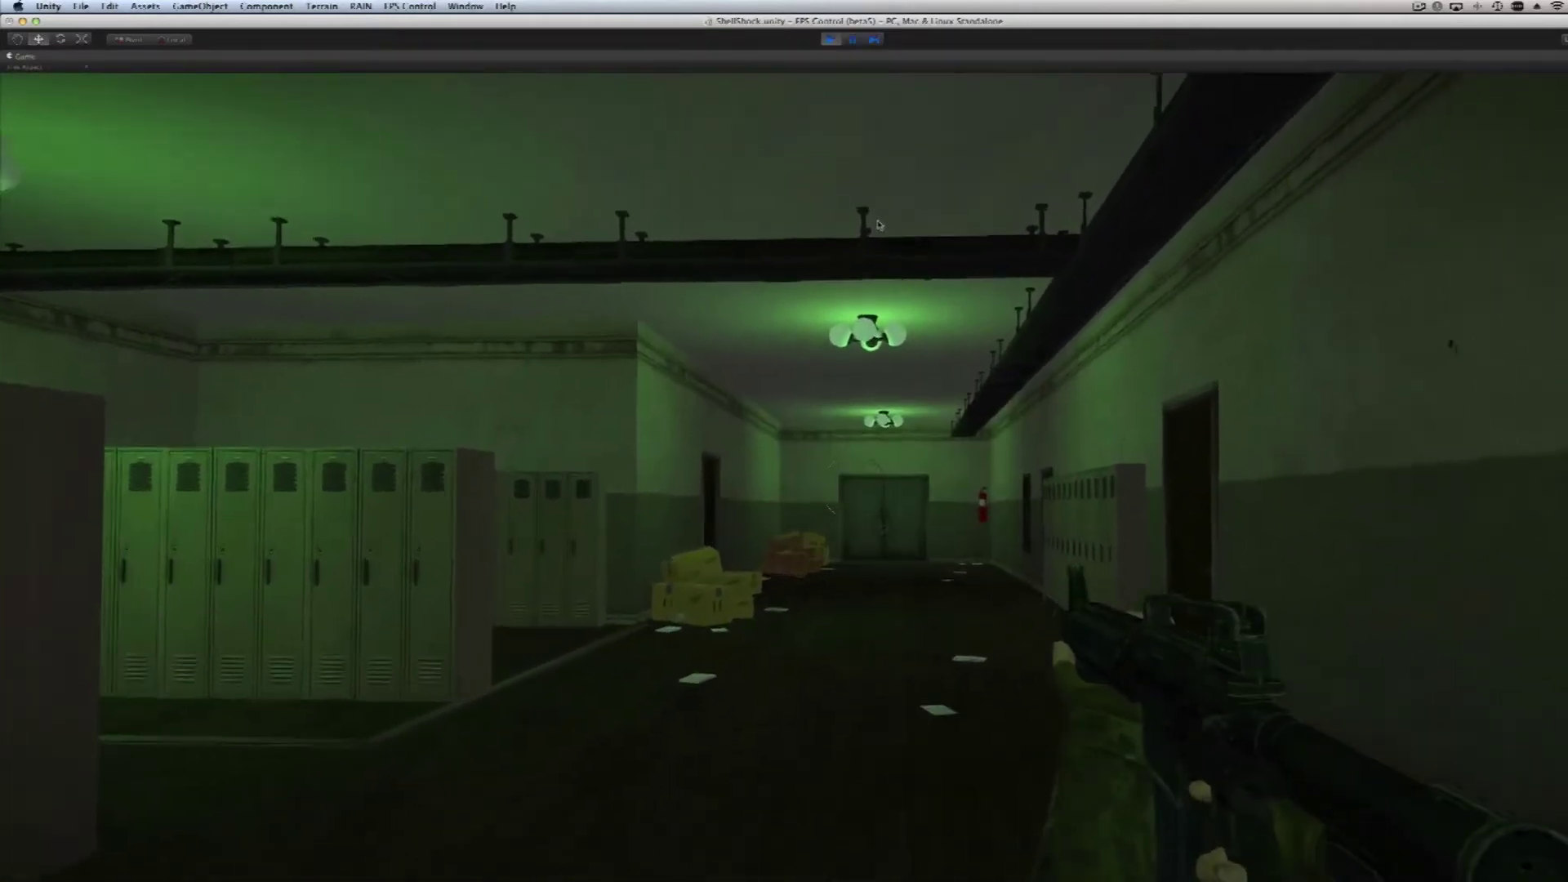
key(w)
right_click(881, 227)
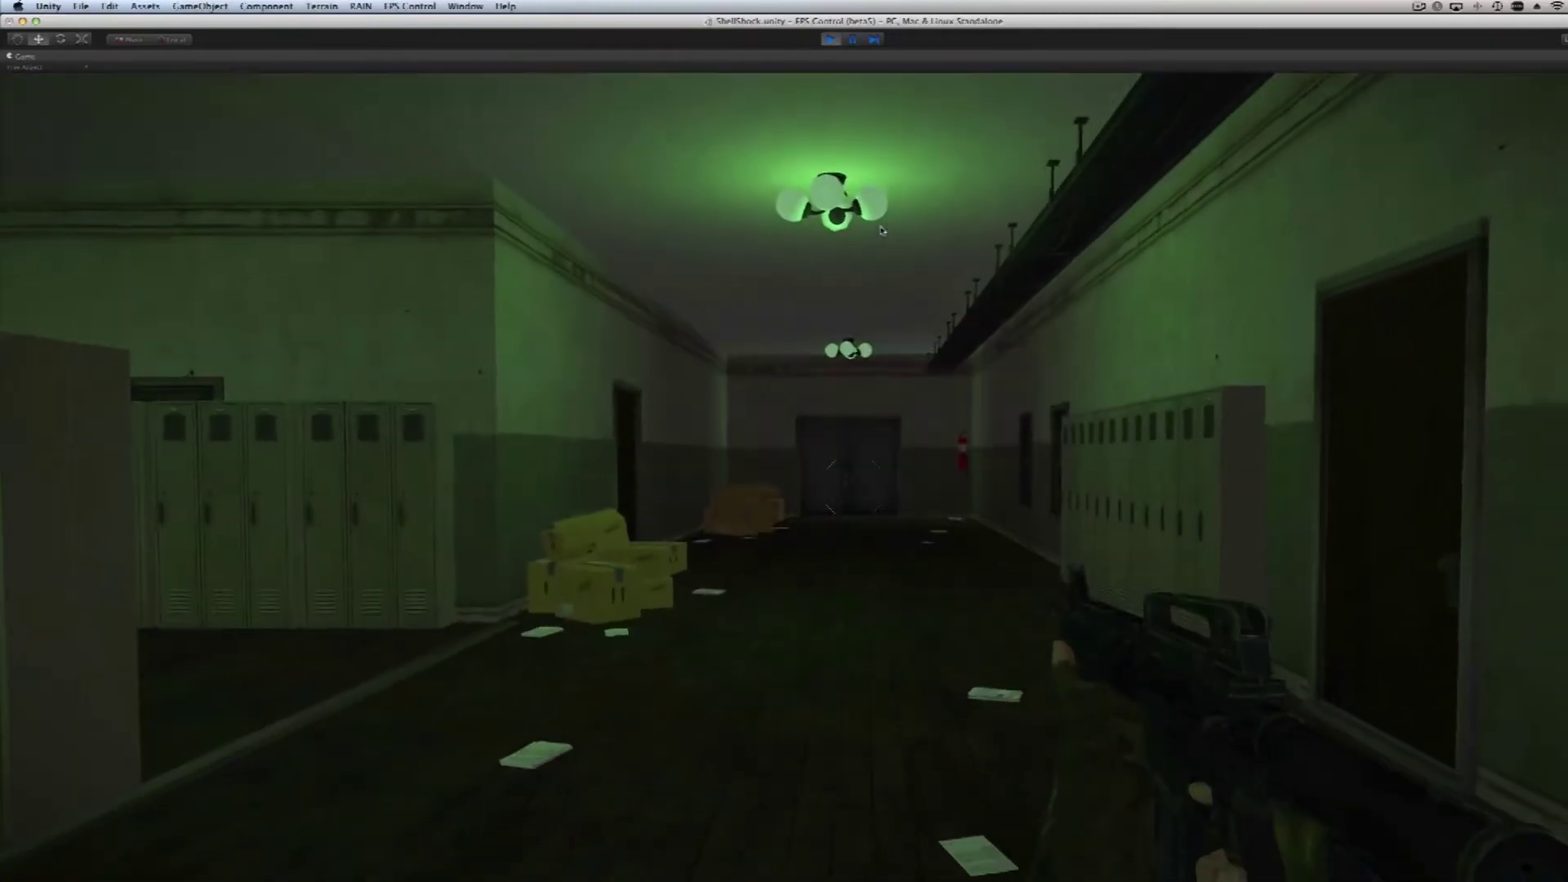
key(w)
right_click(882, 231)
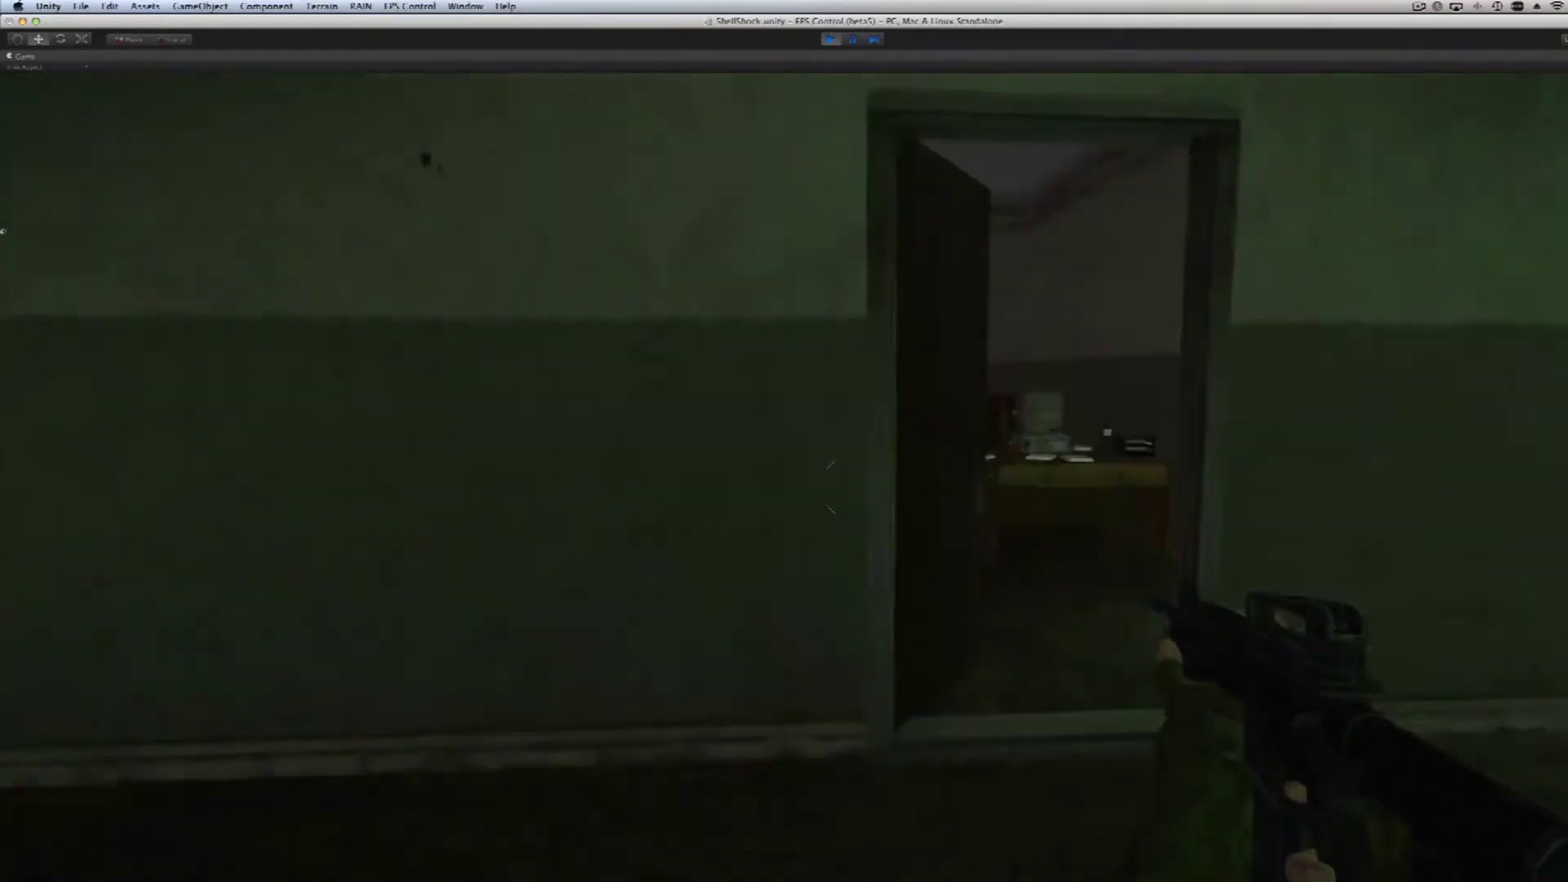
key(w)
right_click(27, 219)
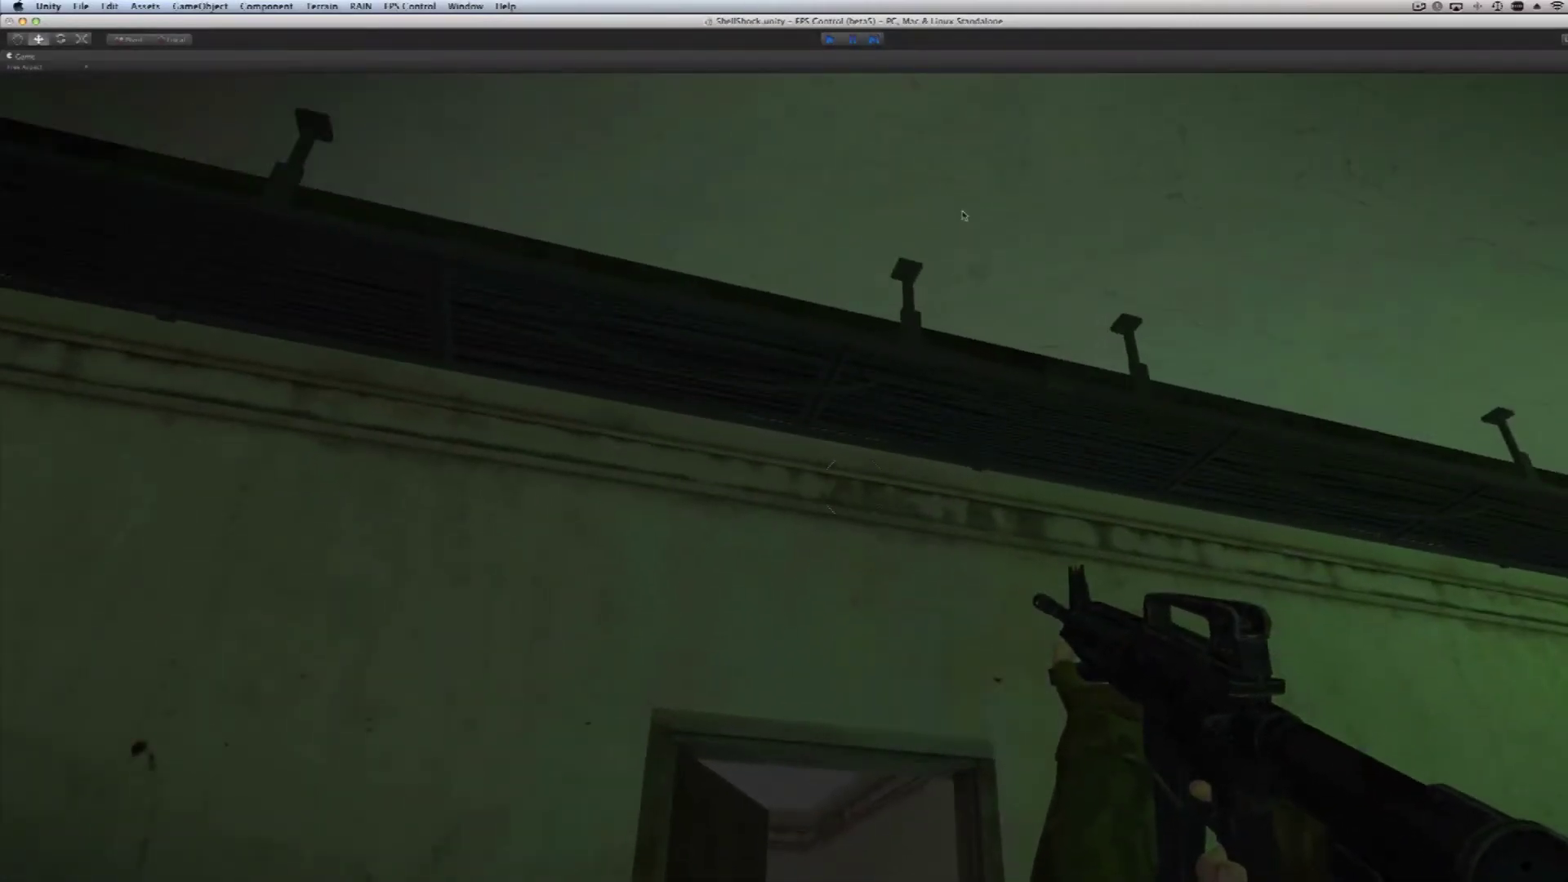
key(super+p)
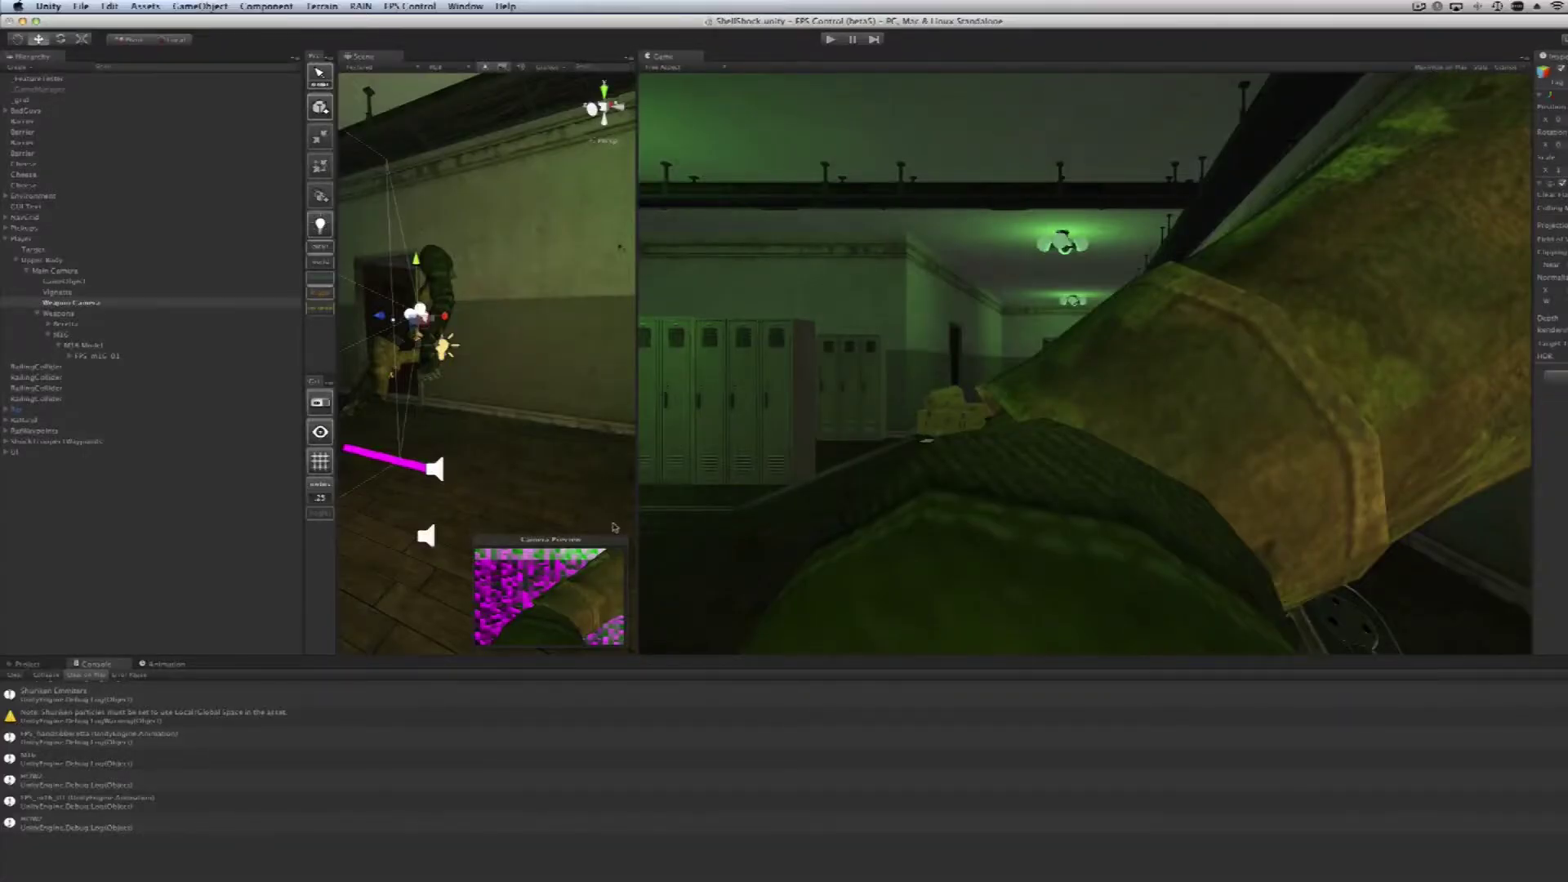
Step: Reopen the FPS Control editor and show the M16's damage, ammo, firing and animation settings
click(167, 665)
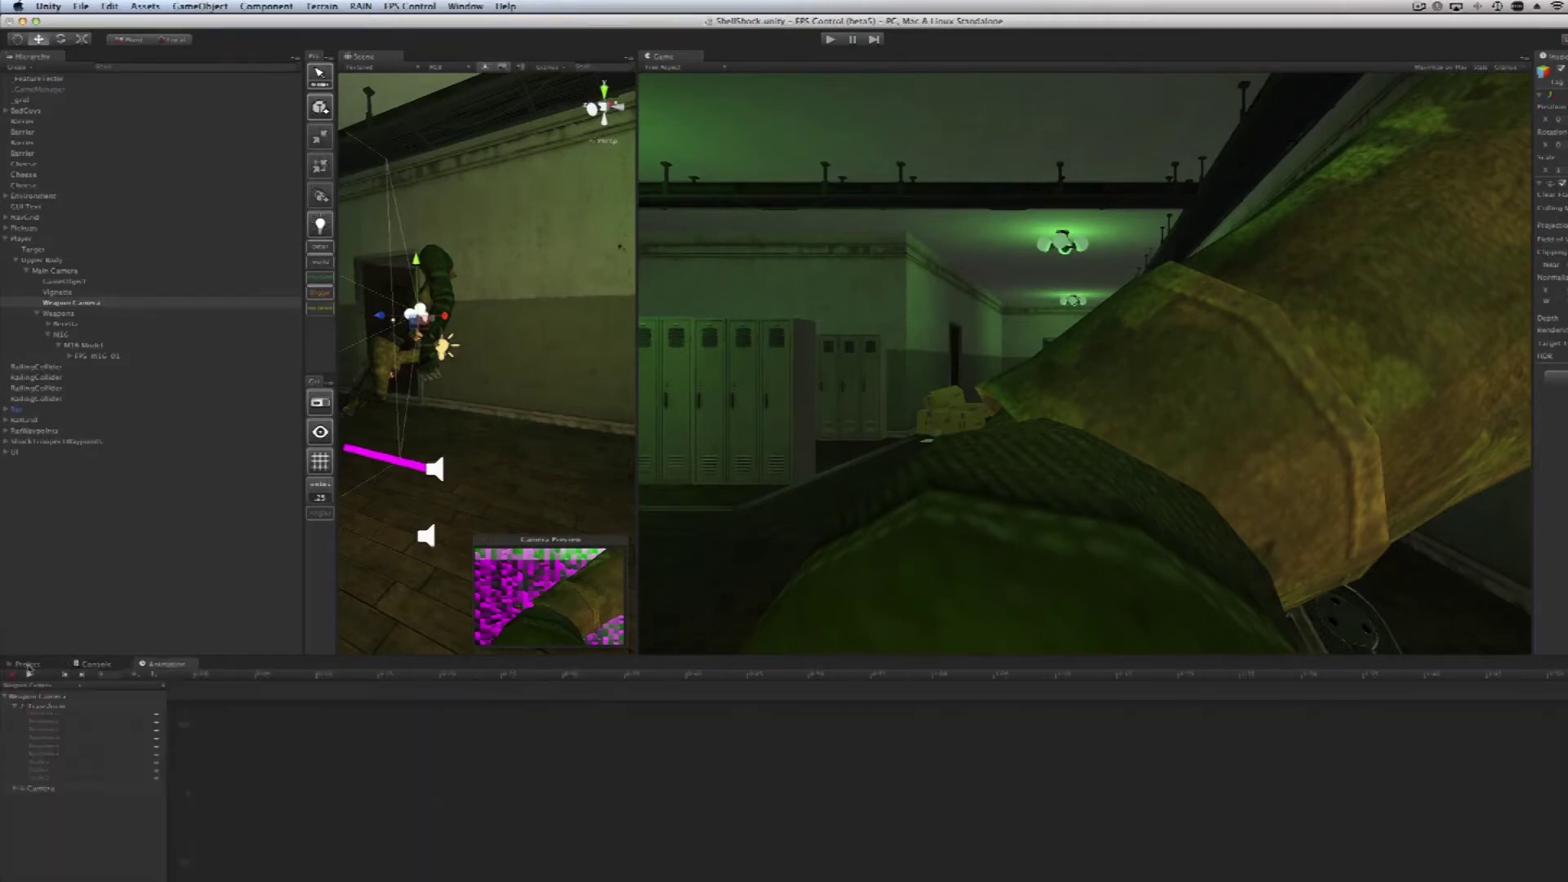
click(409, 6)
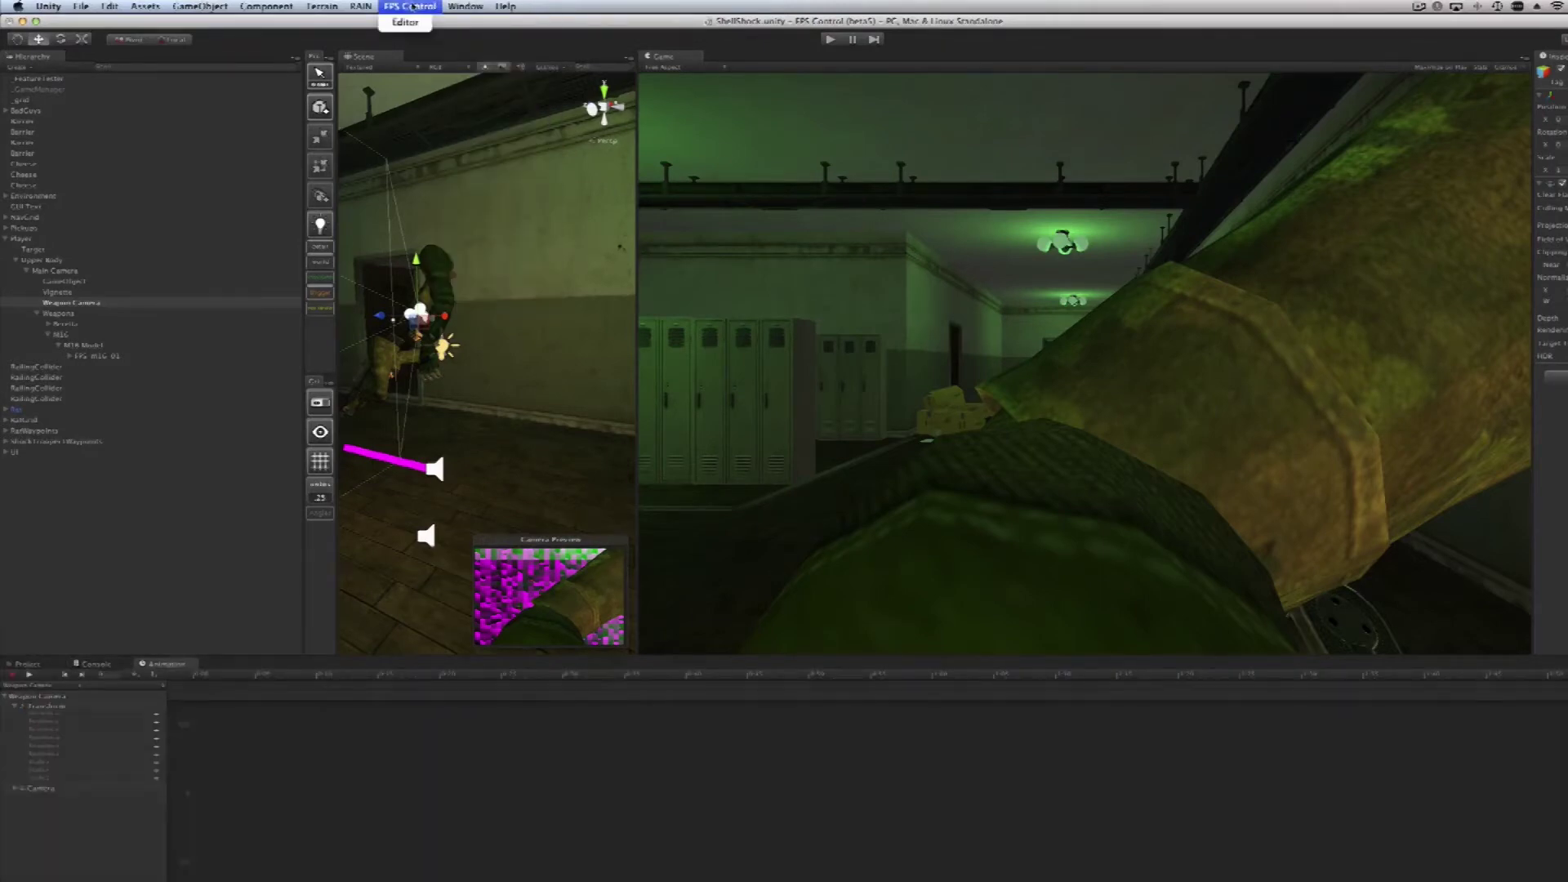
click(405, 23)
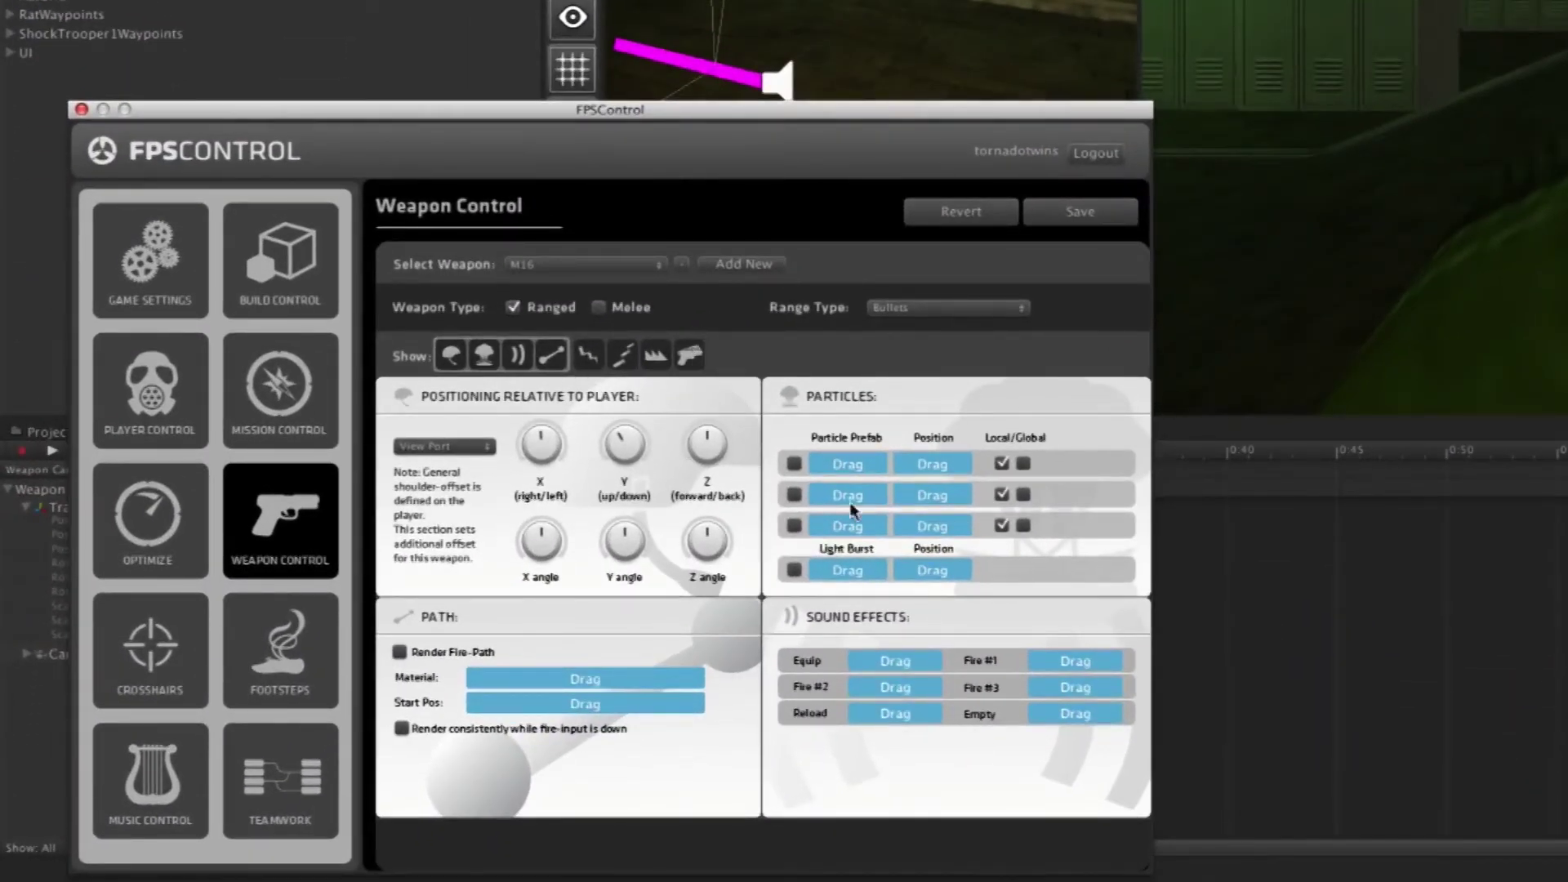
click(633, 357)
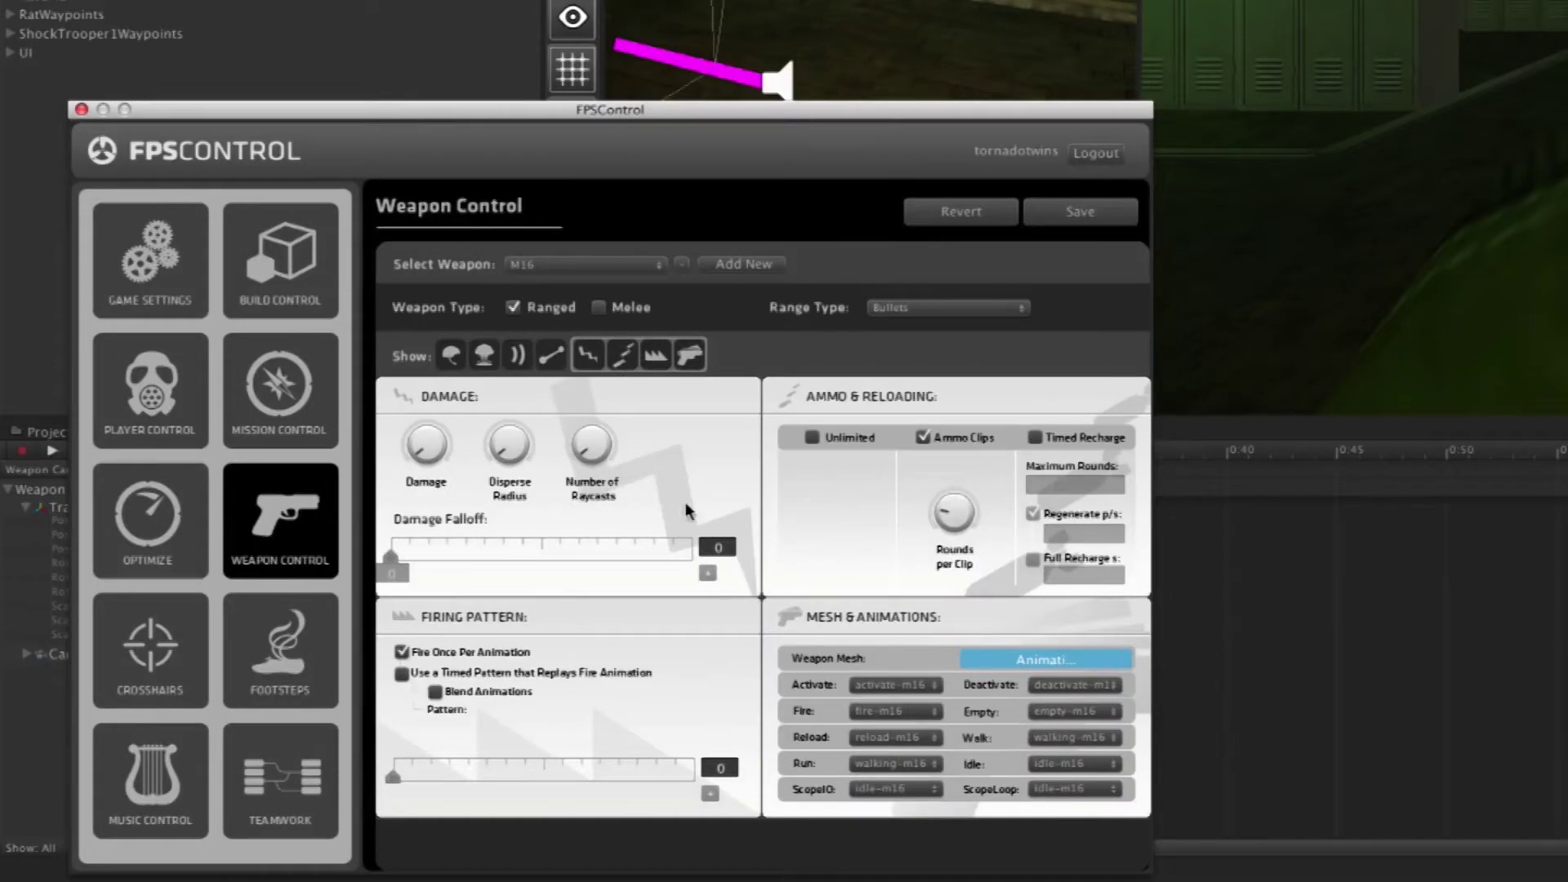
Step: Compare the M16's Unlimited and Ammo Clips options and set its ammo to Unlimited
click(812, 438)
click(923, 439)
mouse_move(960, 507)
click(811, 438)
Step: Raise the M16's Damage slightly and adjust its Disperse Radius and Number of Raycasts
drag(430, 450, 430, 398)
drag(531, 114, 541, 94)
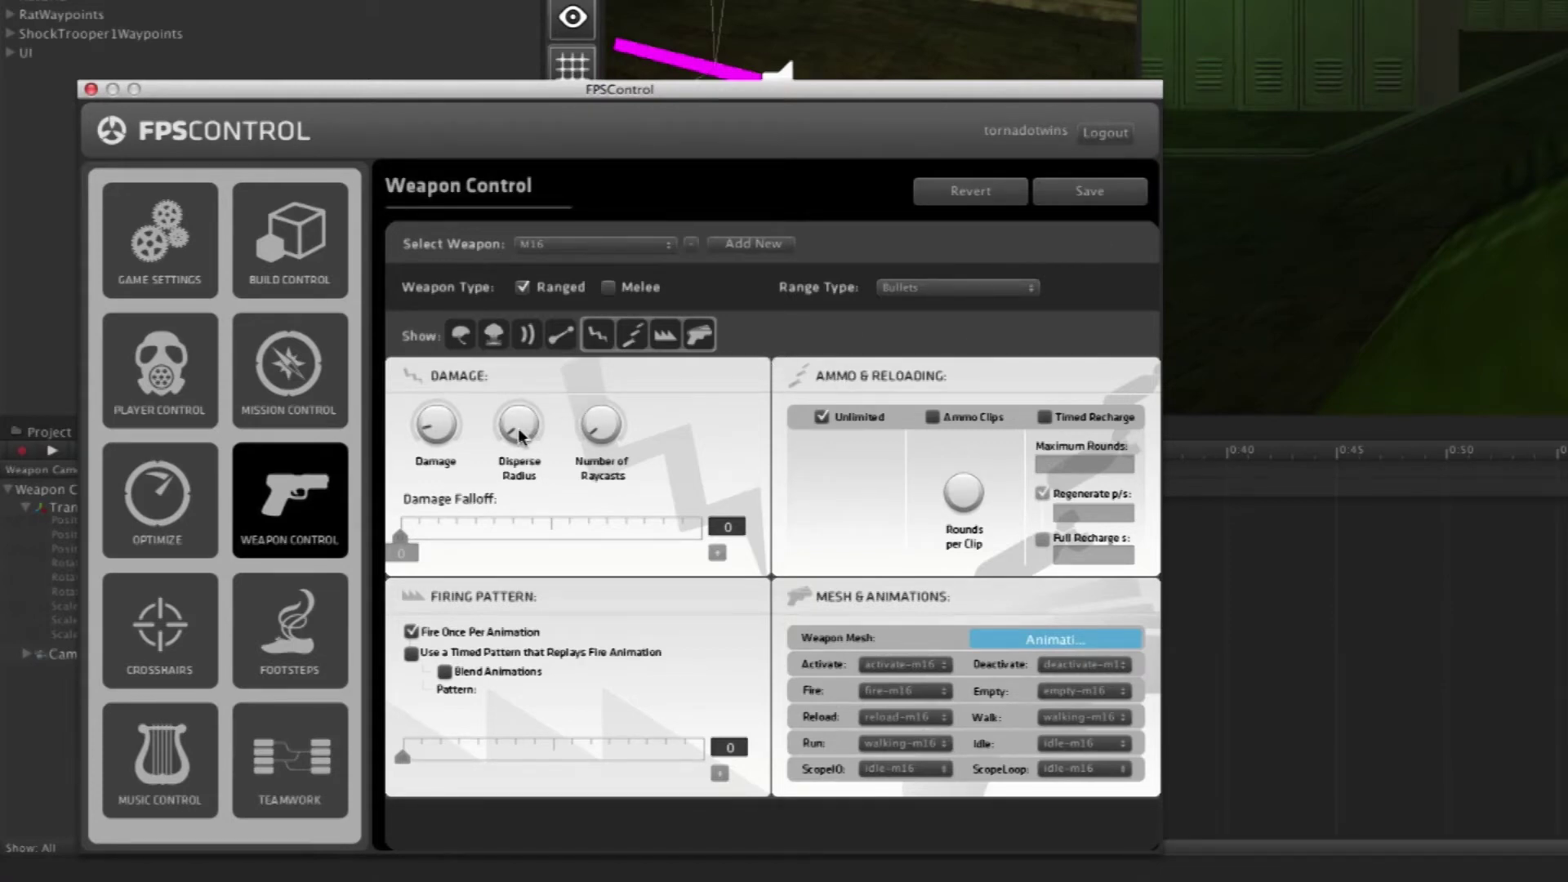
drag(520, 434, 512, 420)
drag(607, 436, 607, 419)
drag(609, 349, 615, 398)
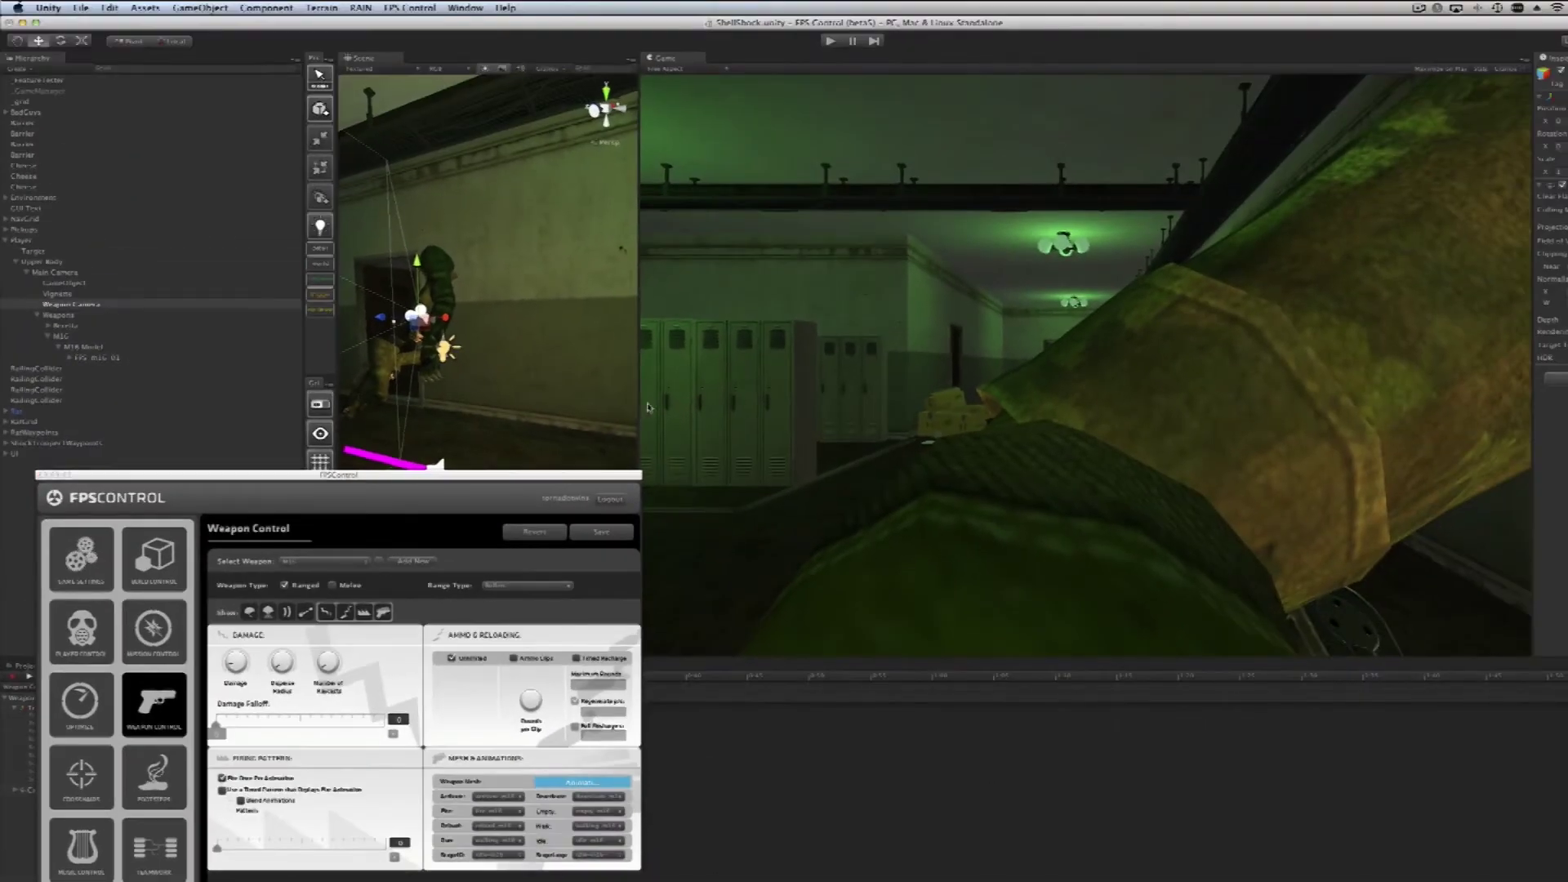
Step: Widen the Scene view beside the Game view and reposition the FPSControl window
drag(647, 407, 901, 412)
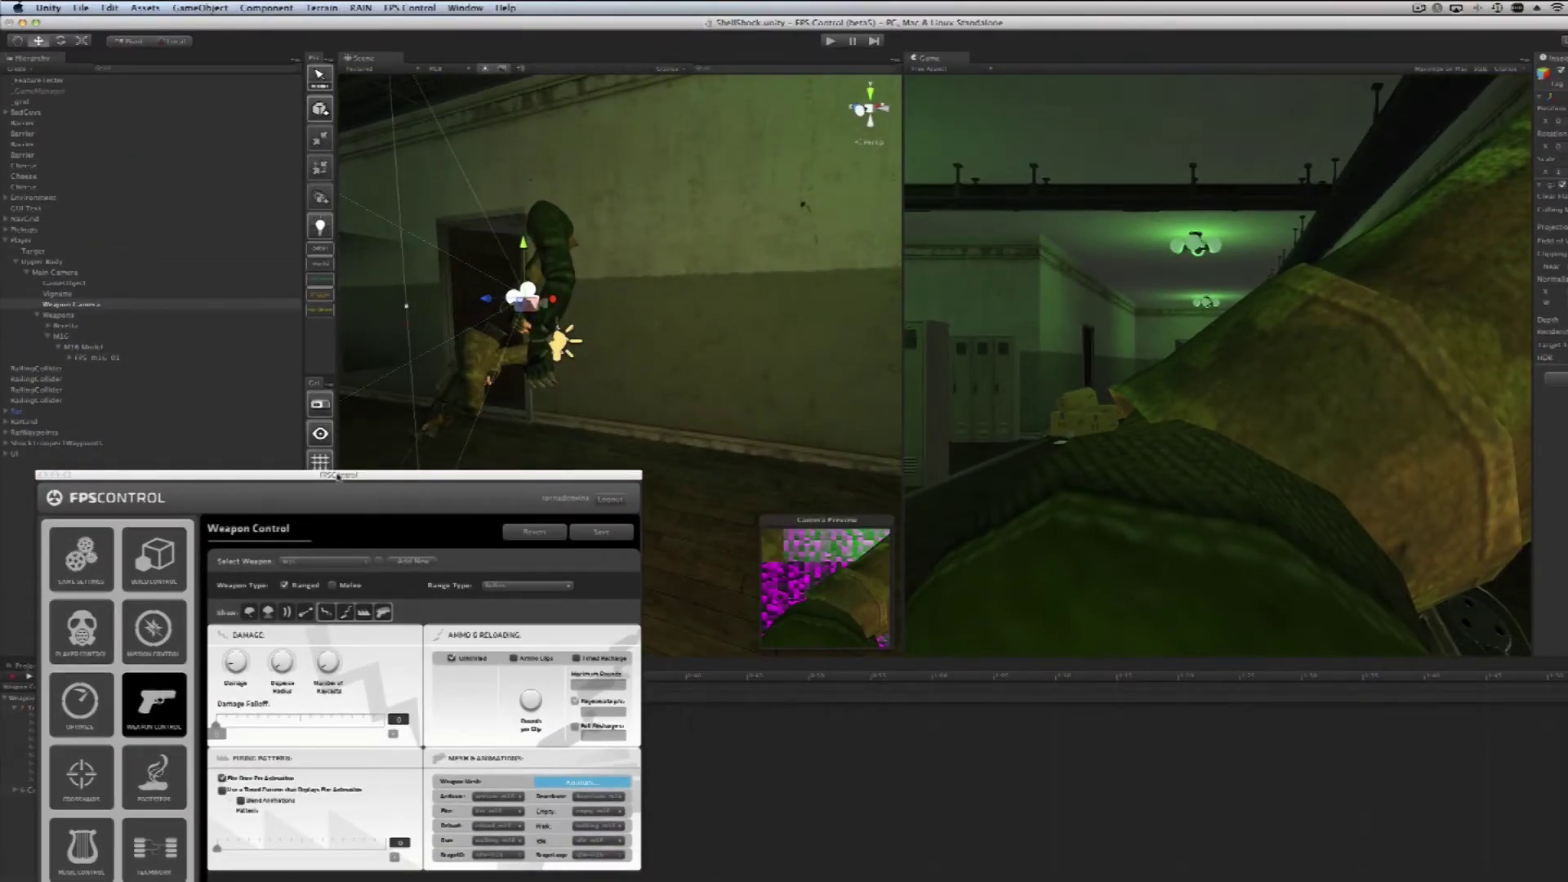
drag(337, 476, 327, 477)
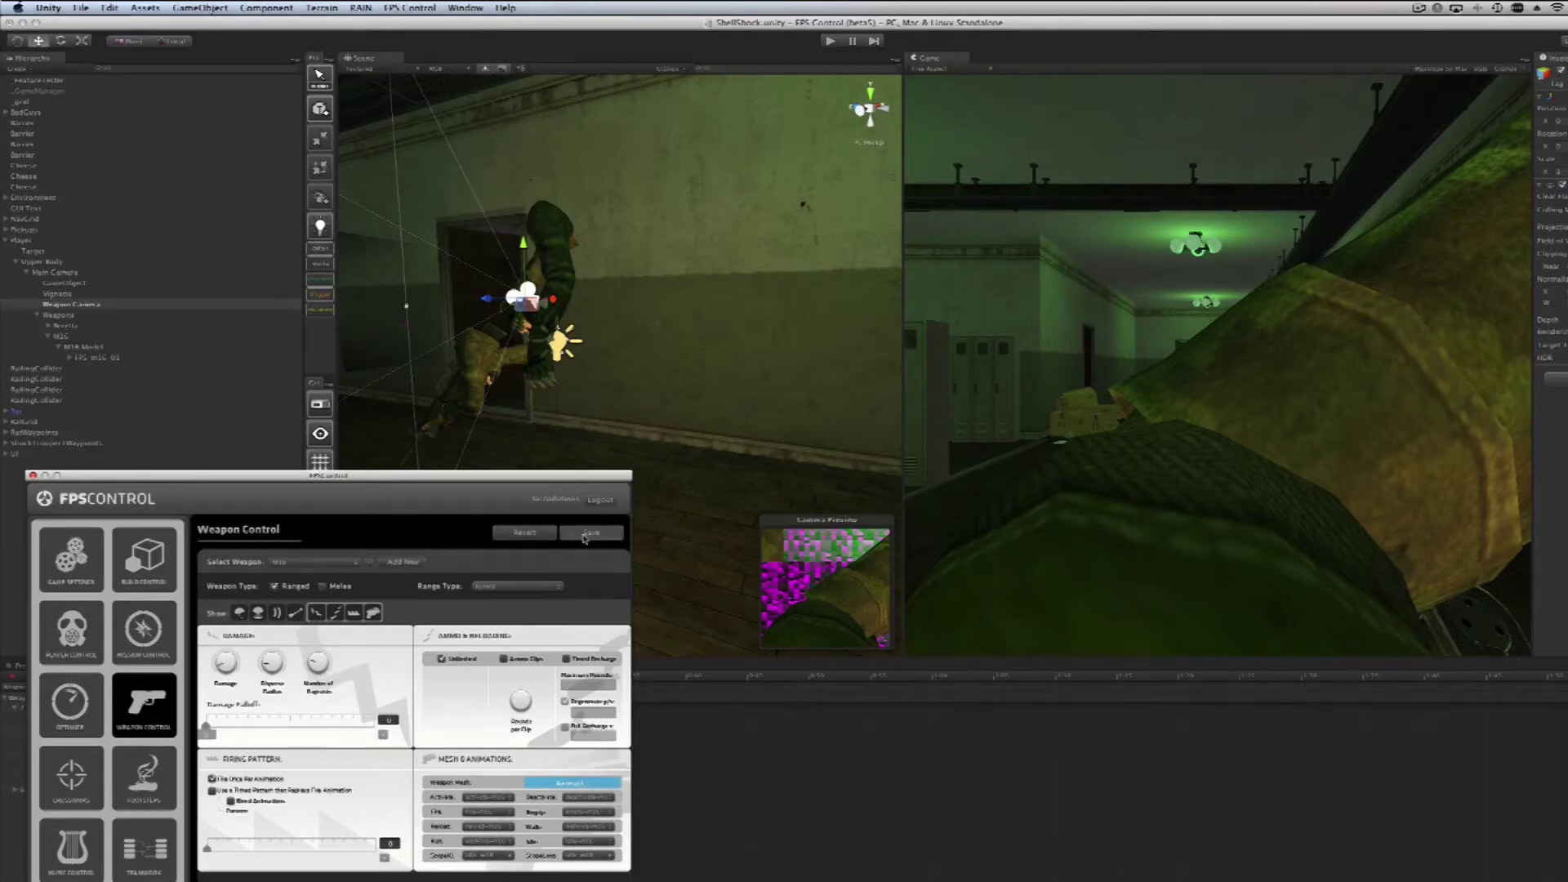
Step: Run the game, equip the M16 and fire repeated shots at the corridor wall to observe the bullet raycasts in the Scene view
click(835, 42)
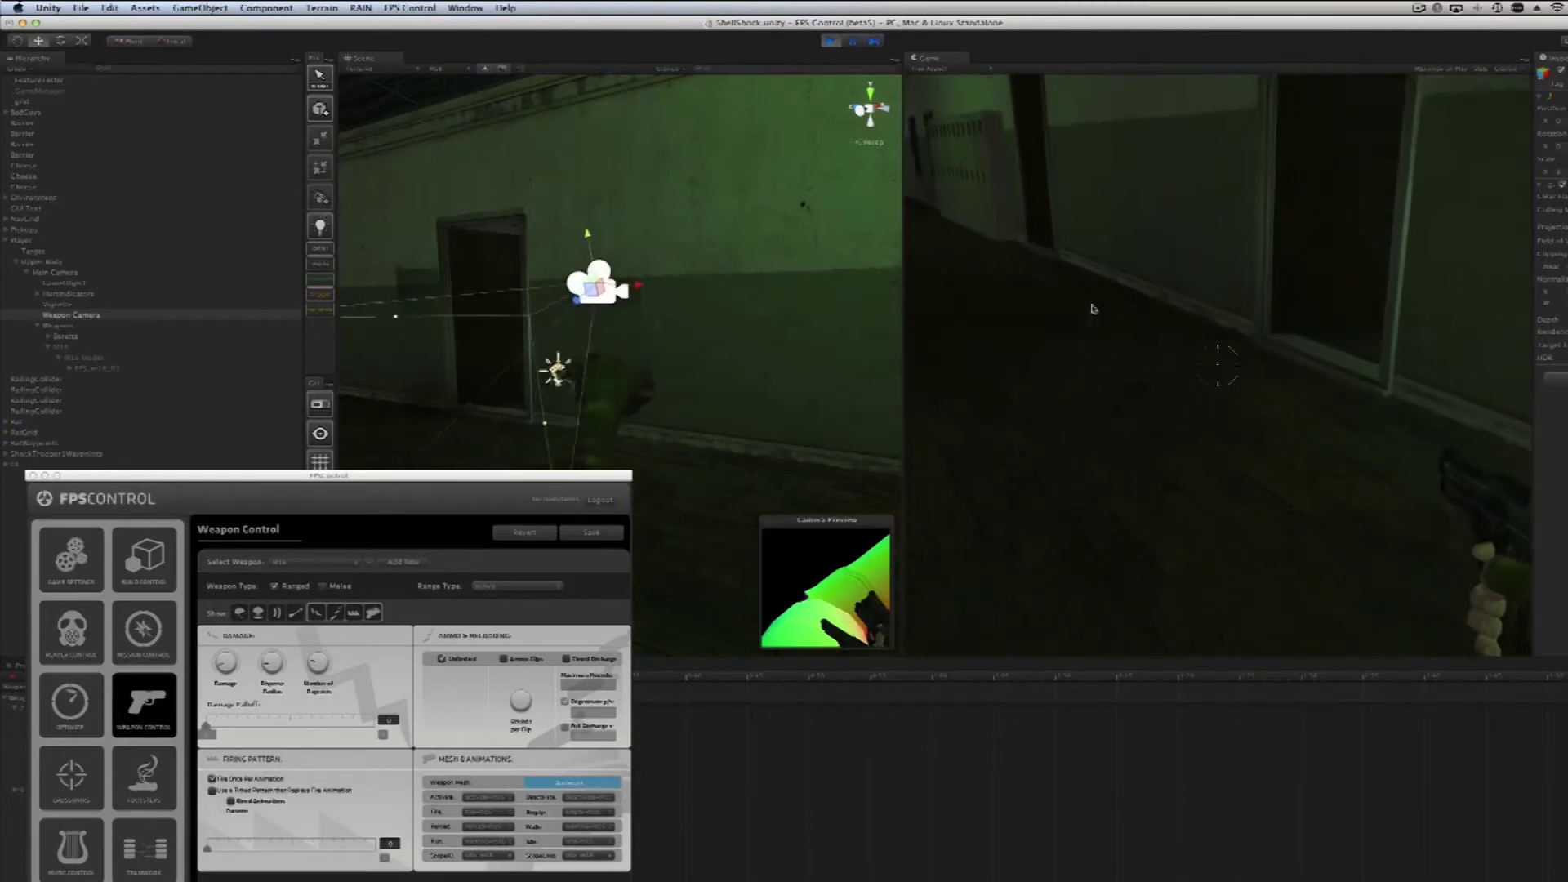
key(2)
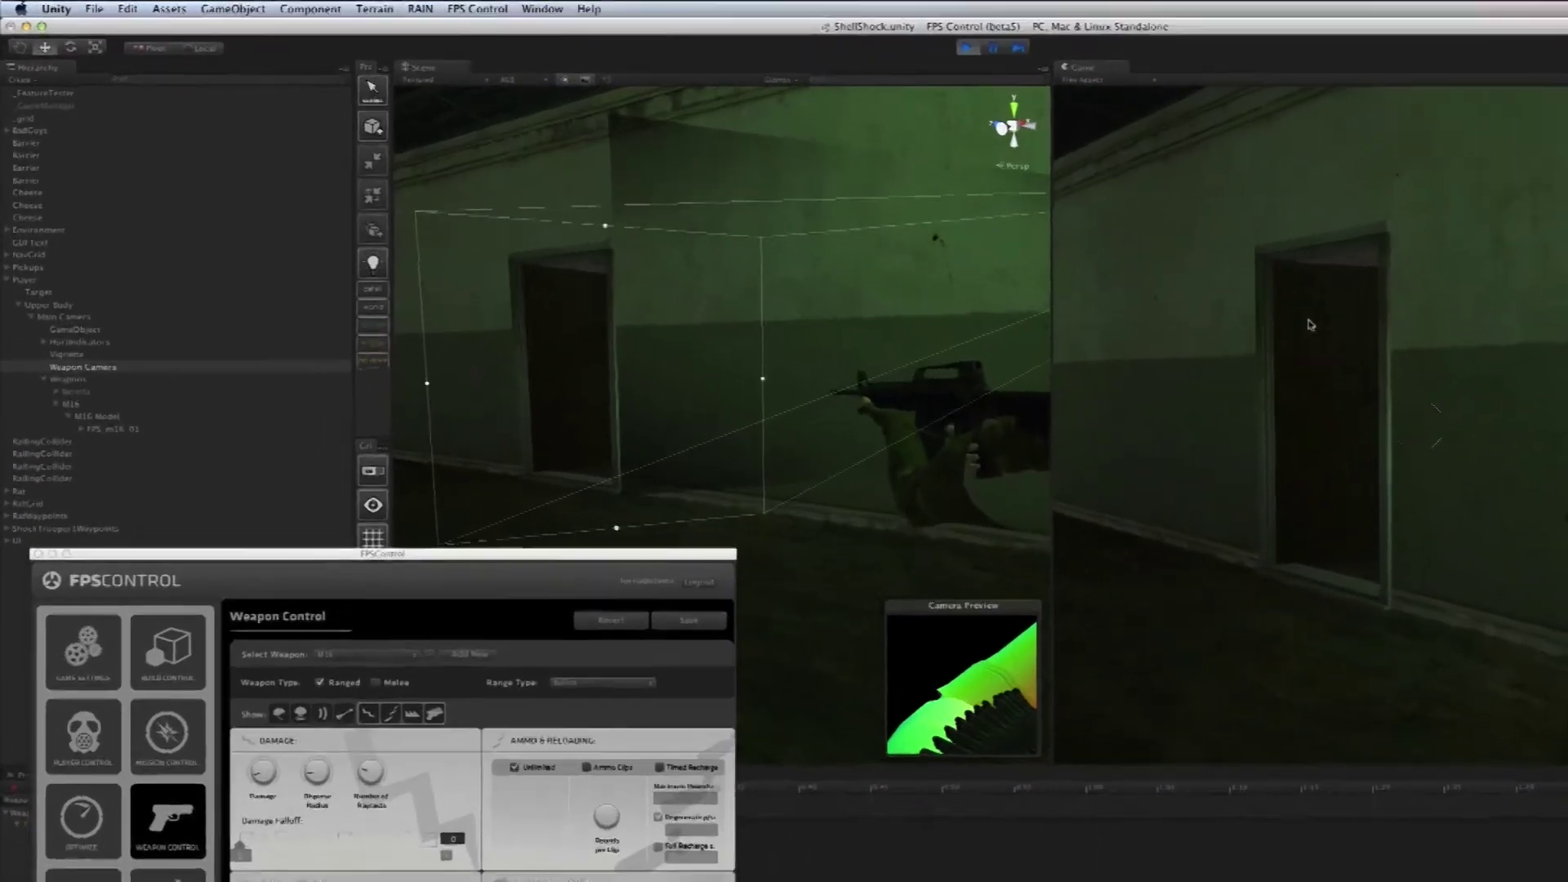
click(1128, 280)
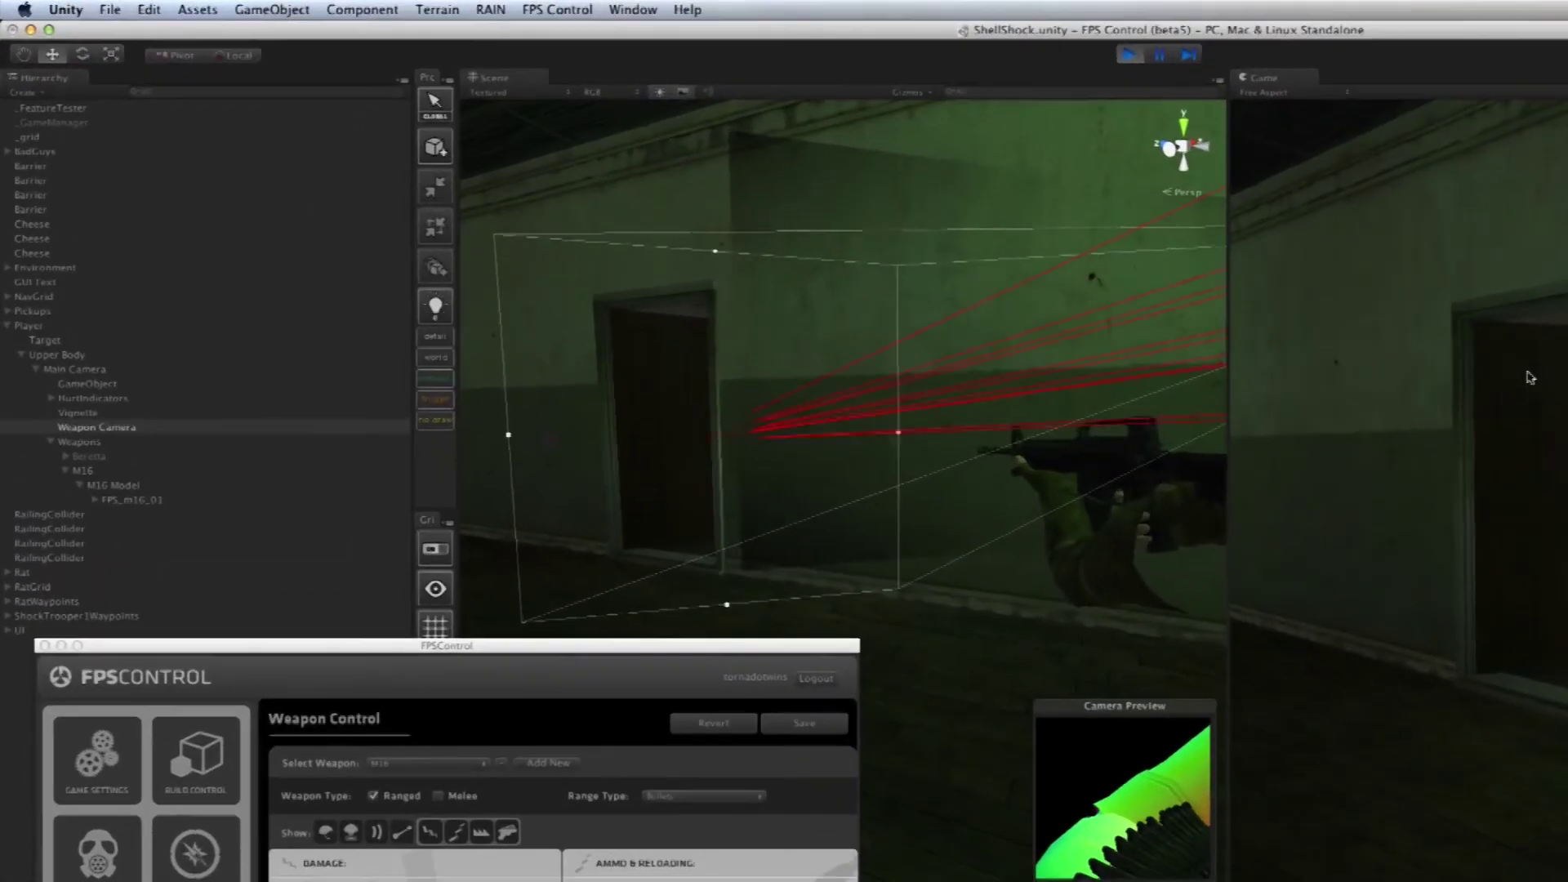
click(1530, 378)
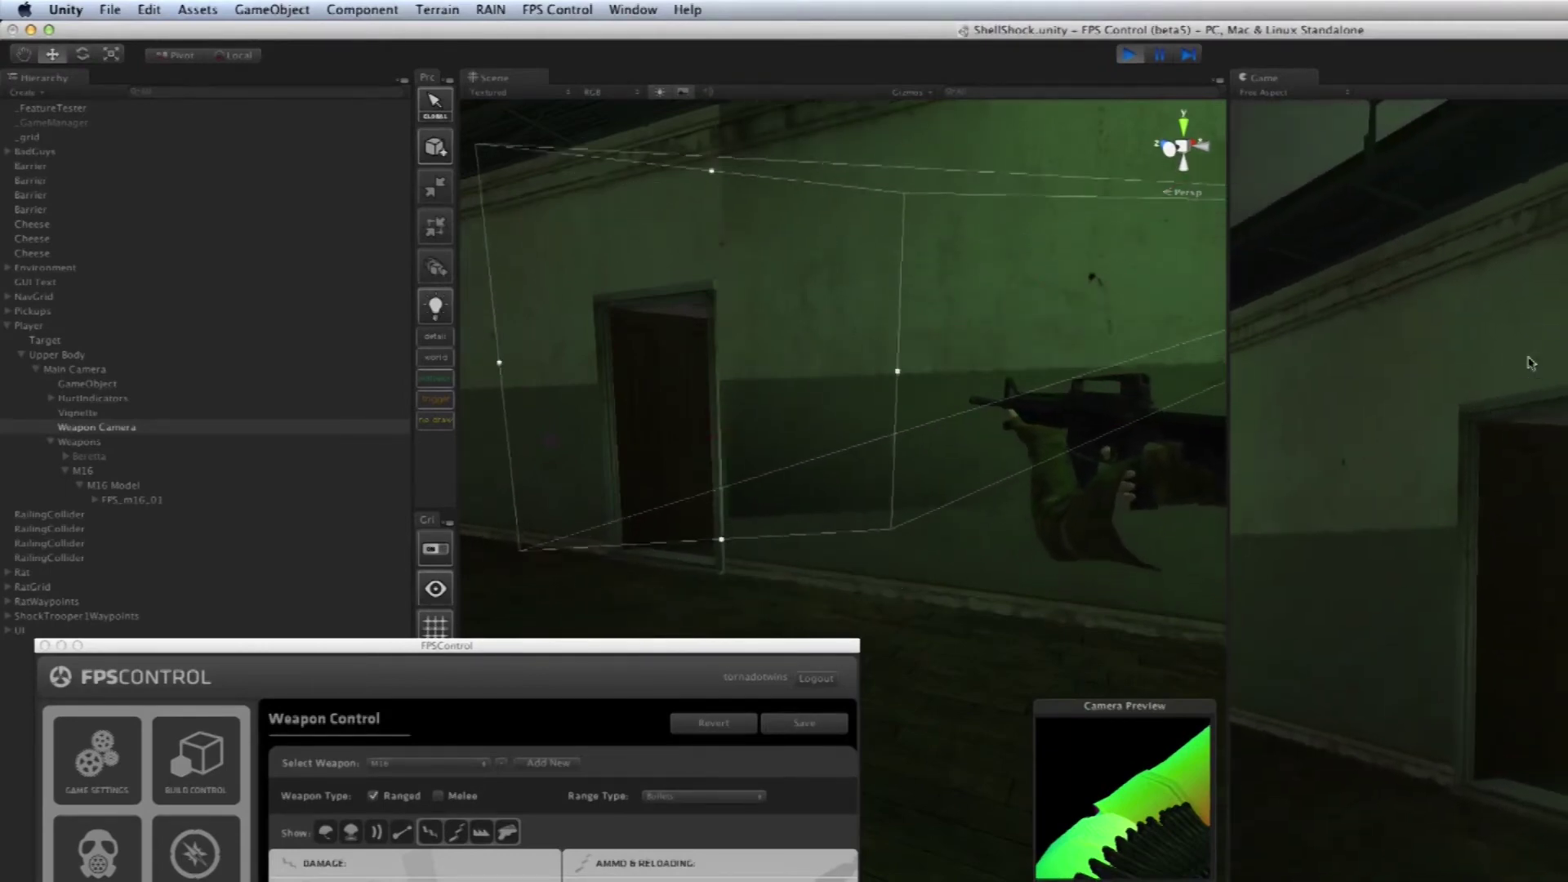
click(1531, 363)
click(1469, 345)
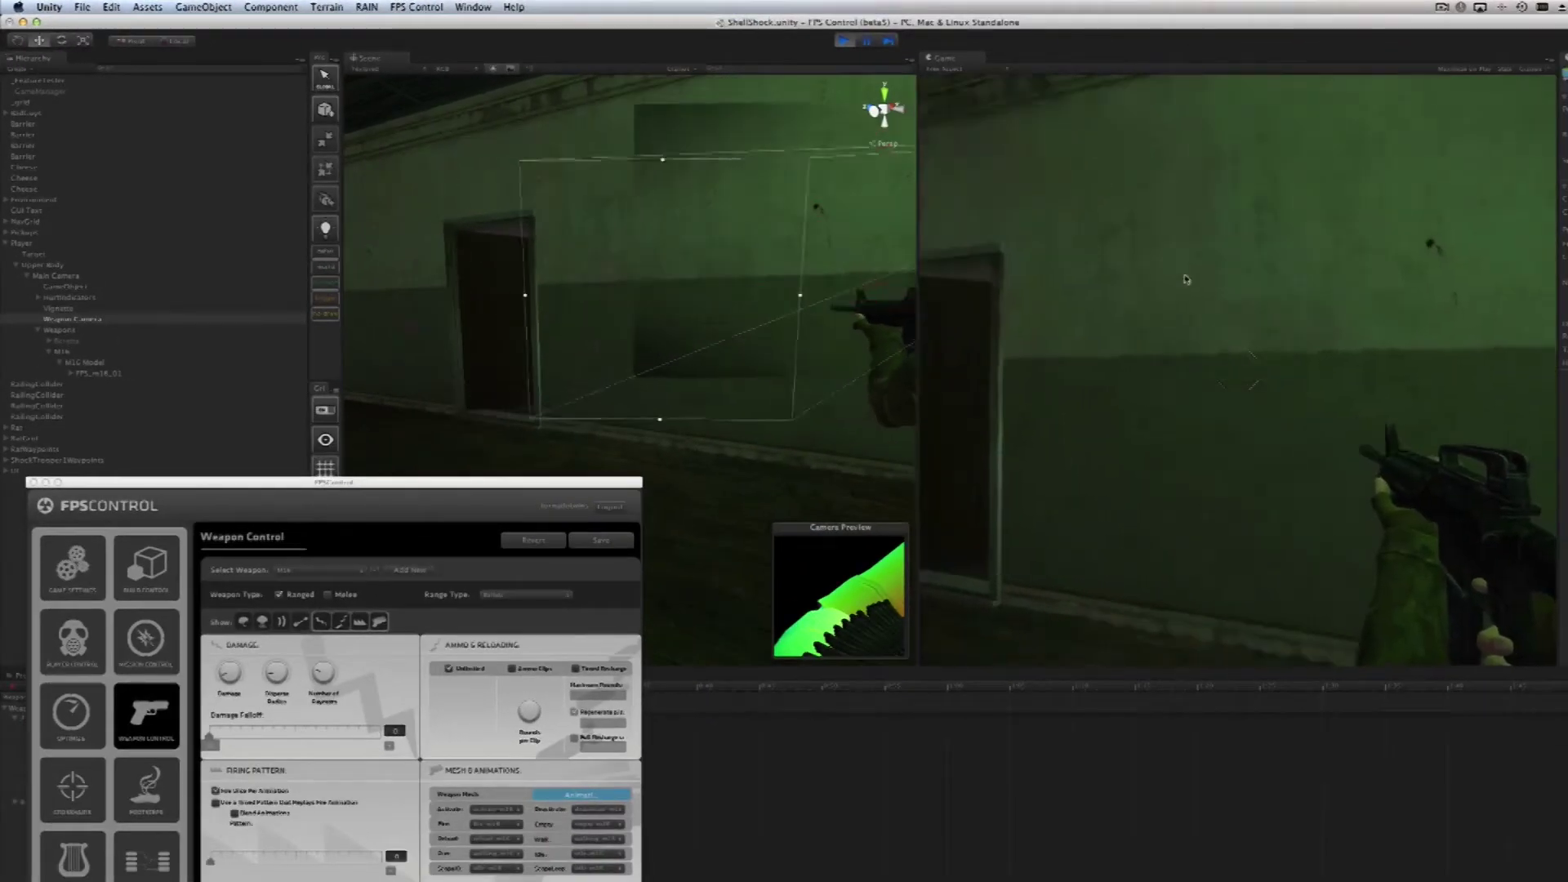
click(1205, 279)
key(a)
click(1176, 279)
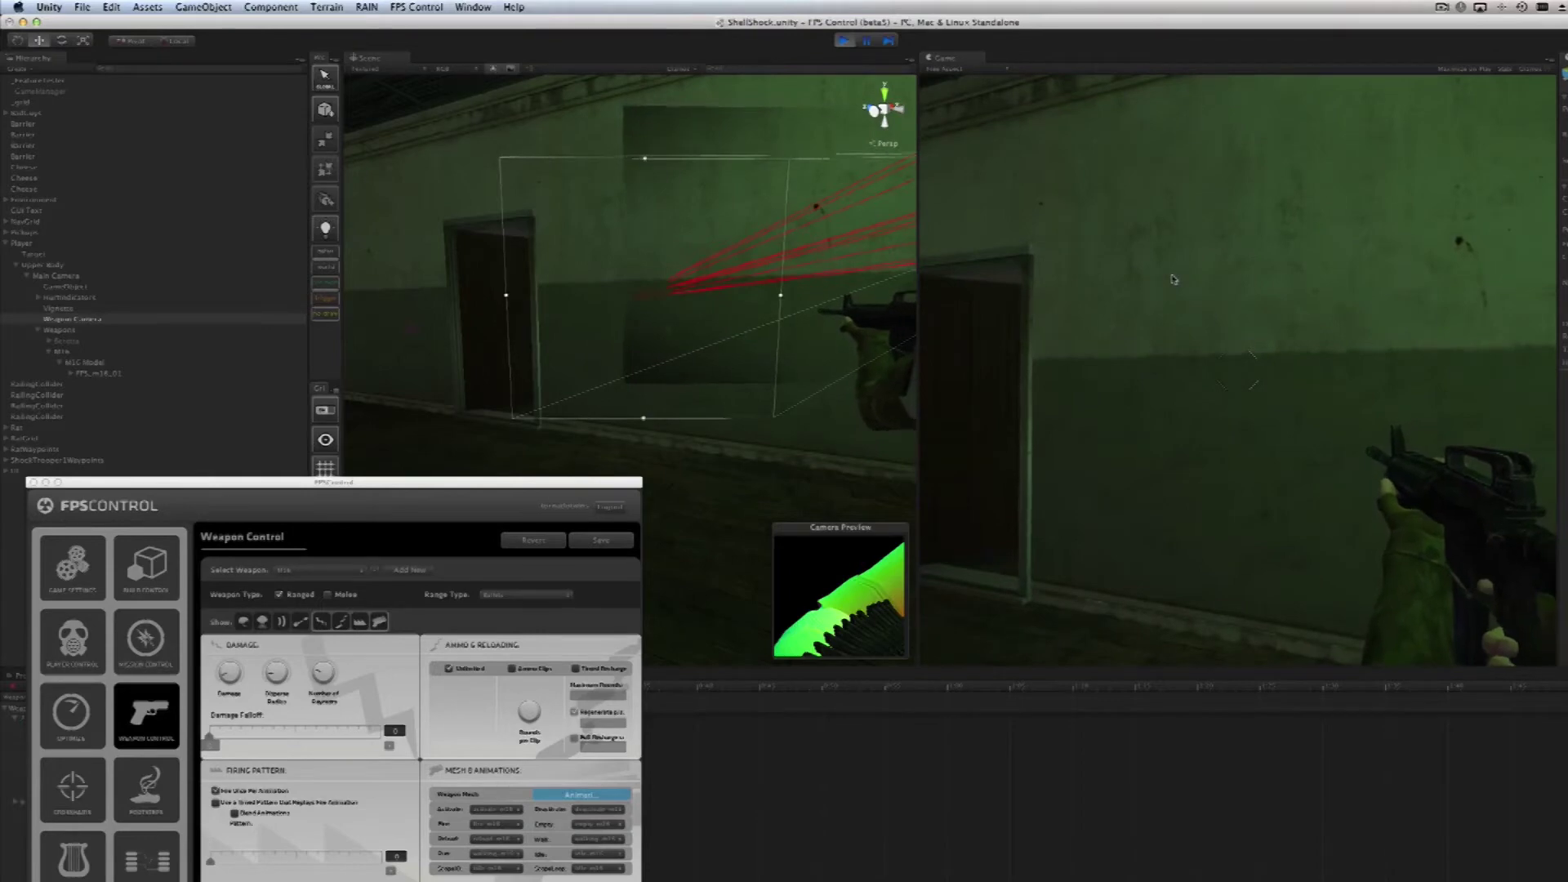
click(1167, 281)
click(1168, 286)
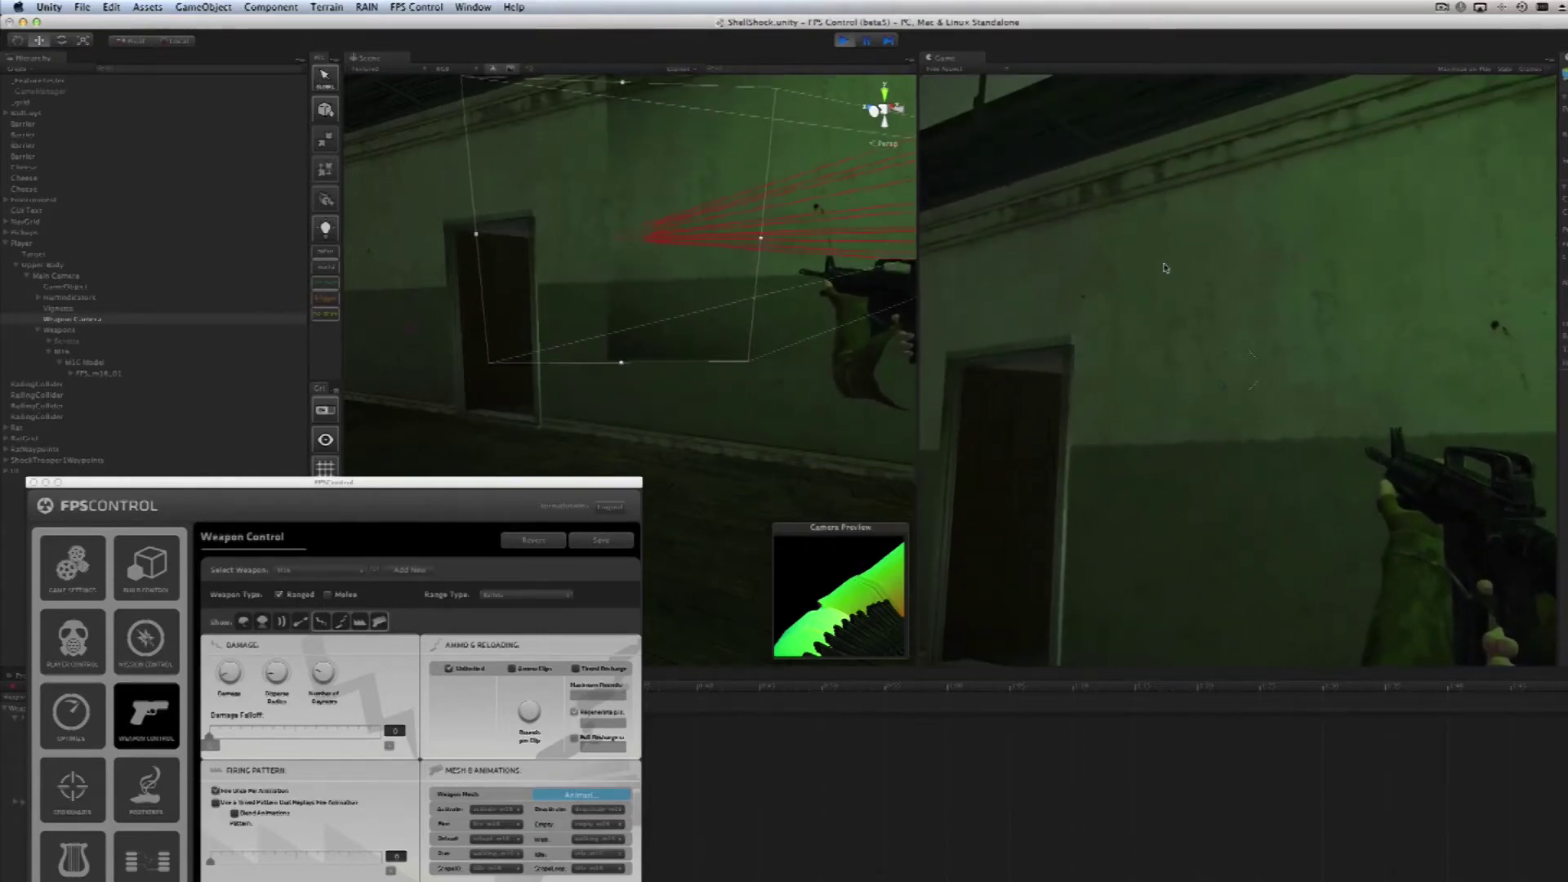
key(d)
click(1169, 290)
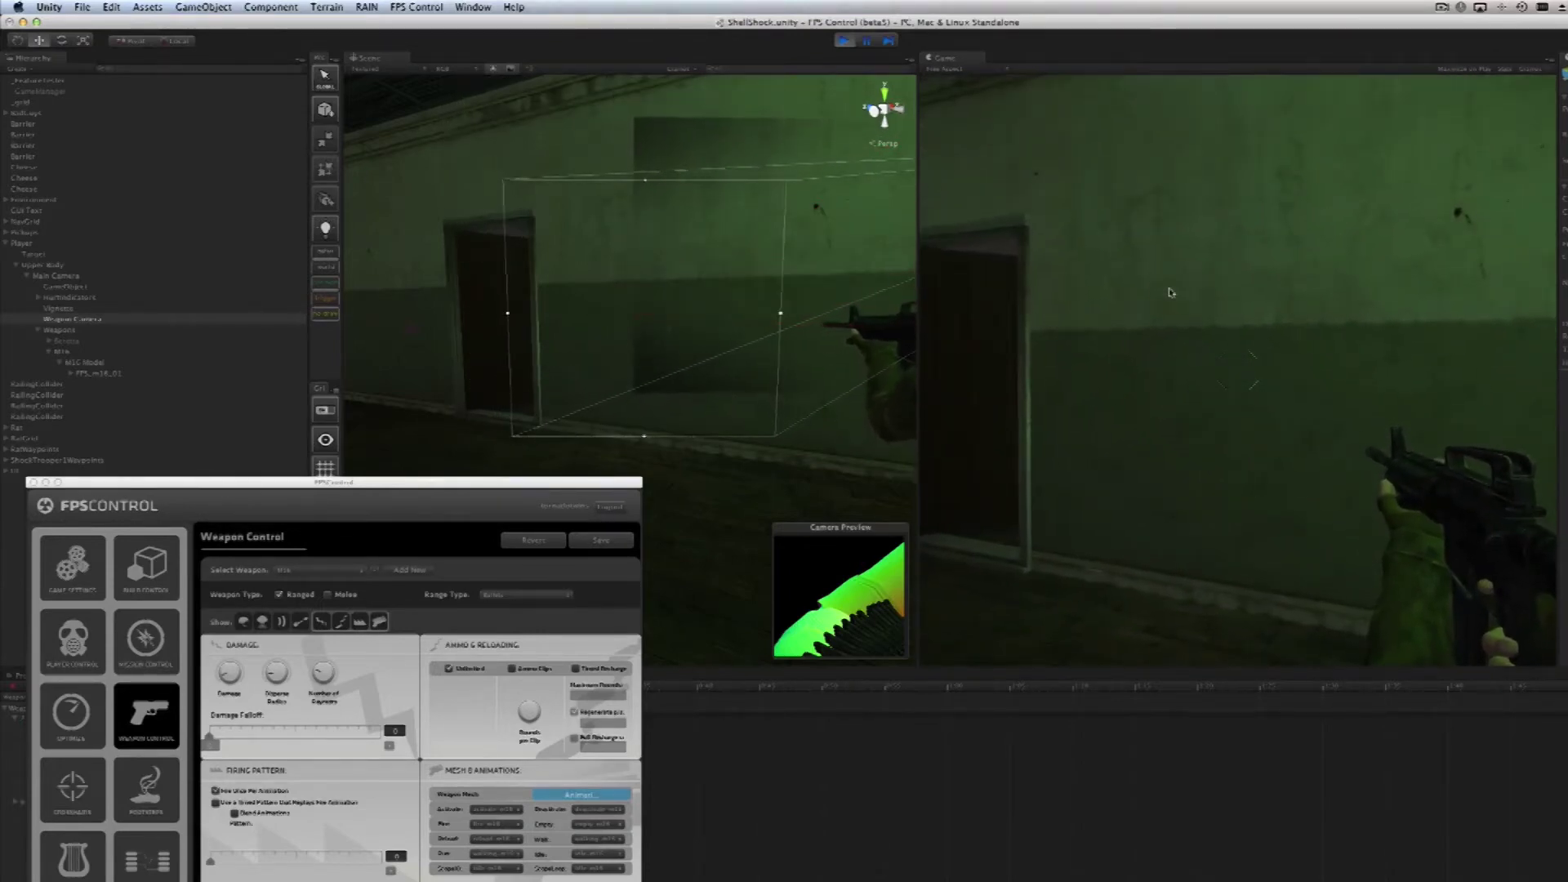
click(1171, 291)
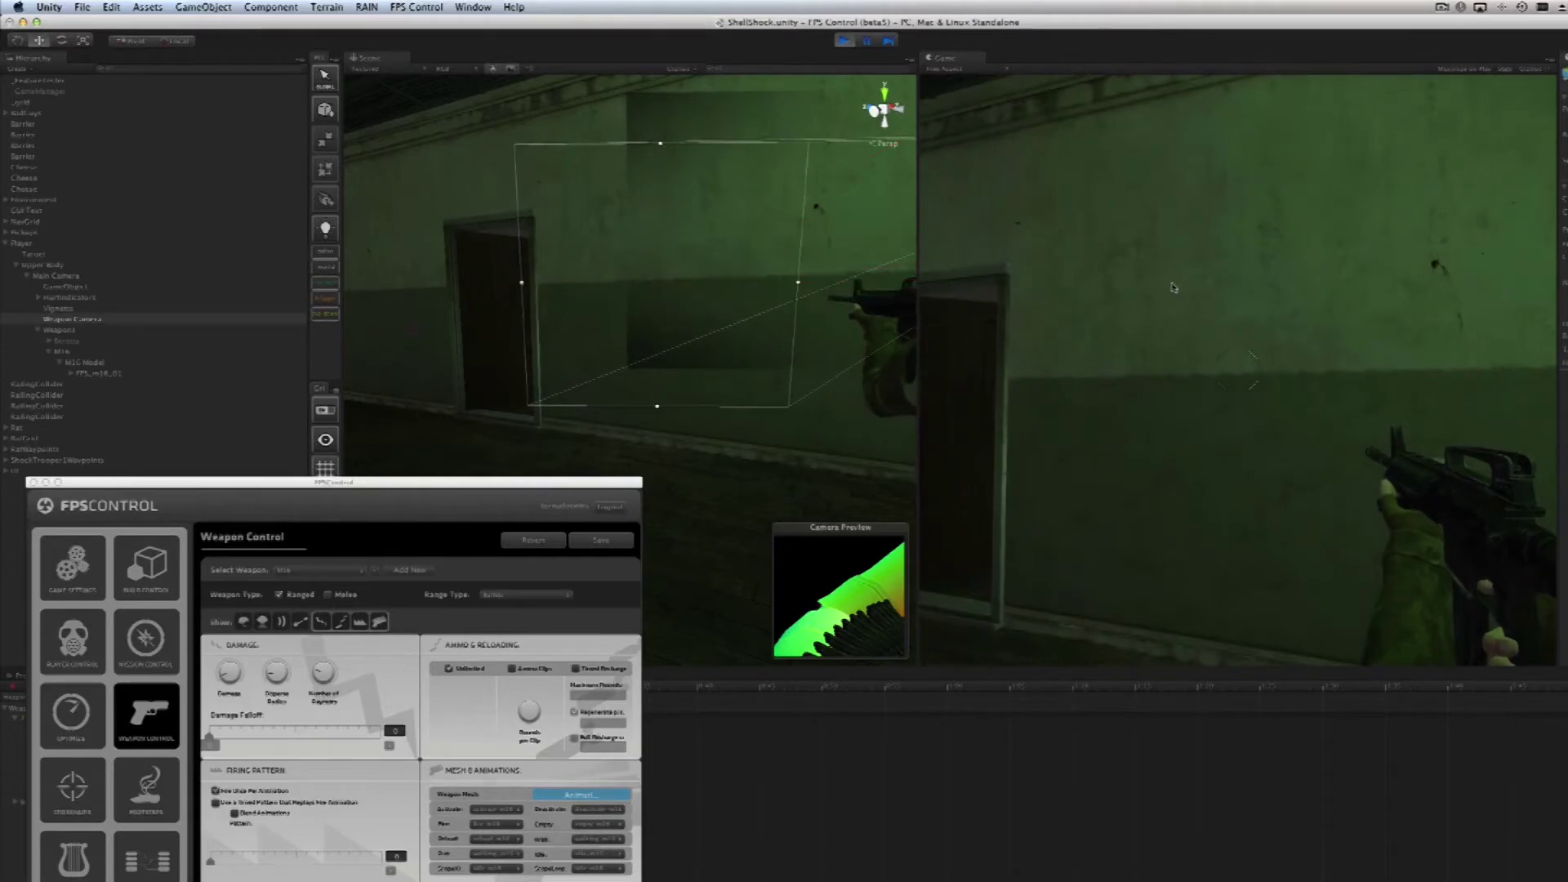
click(1173, 284)
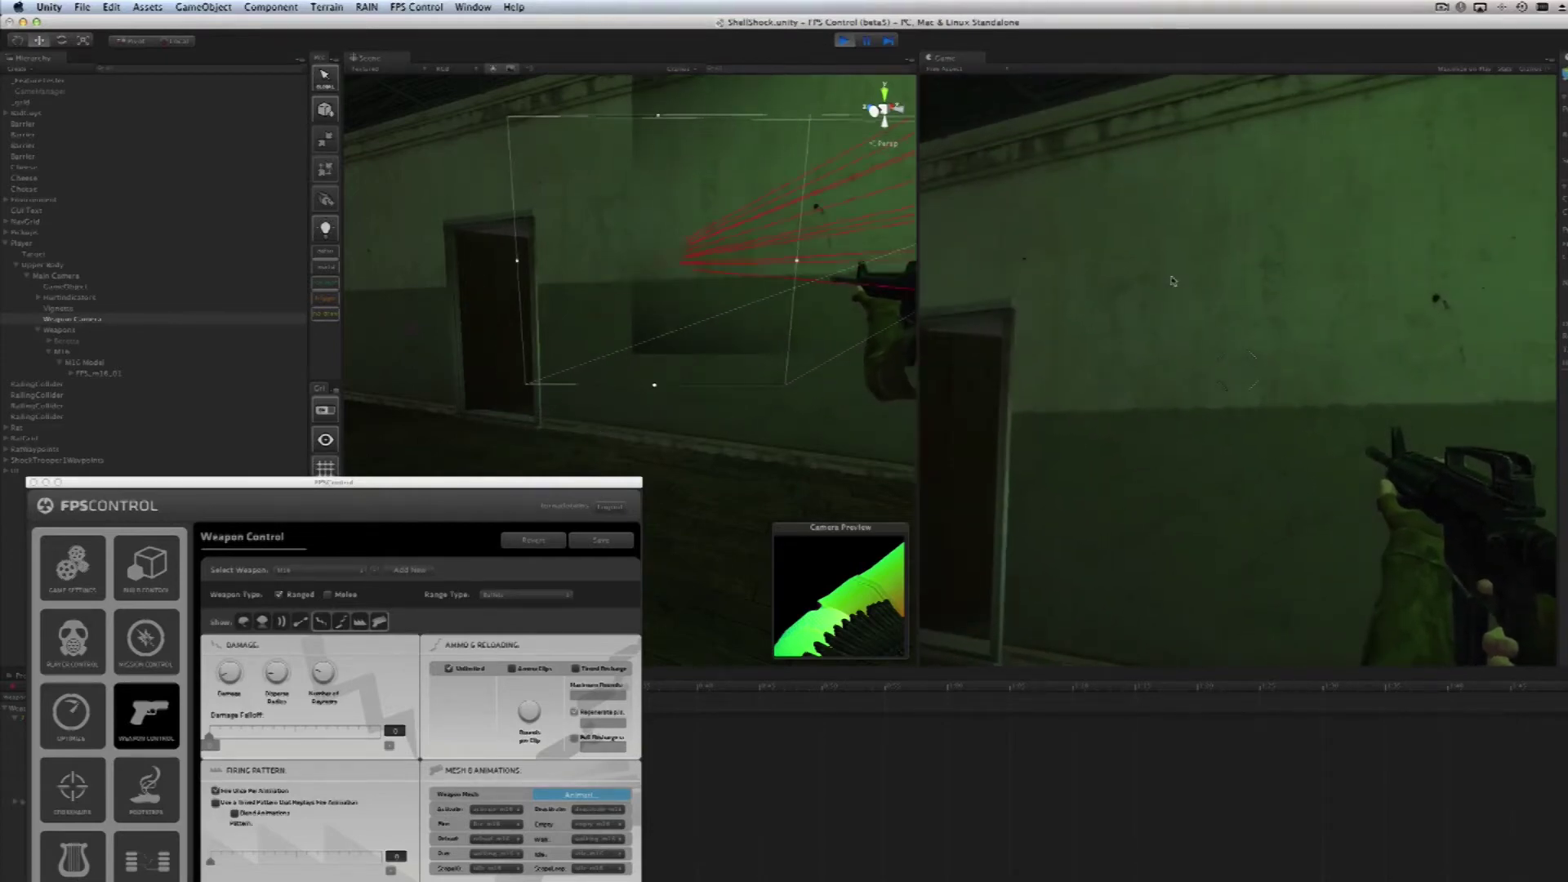
key(a)
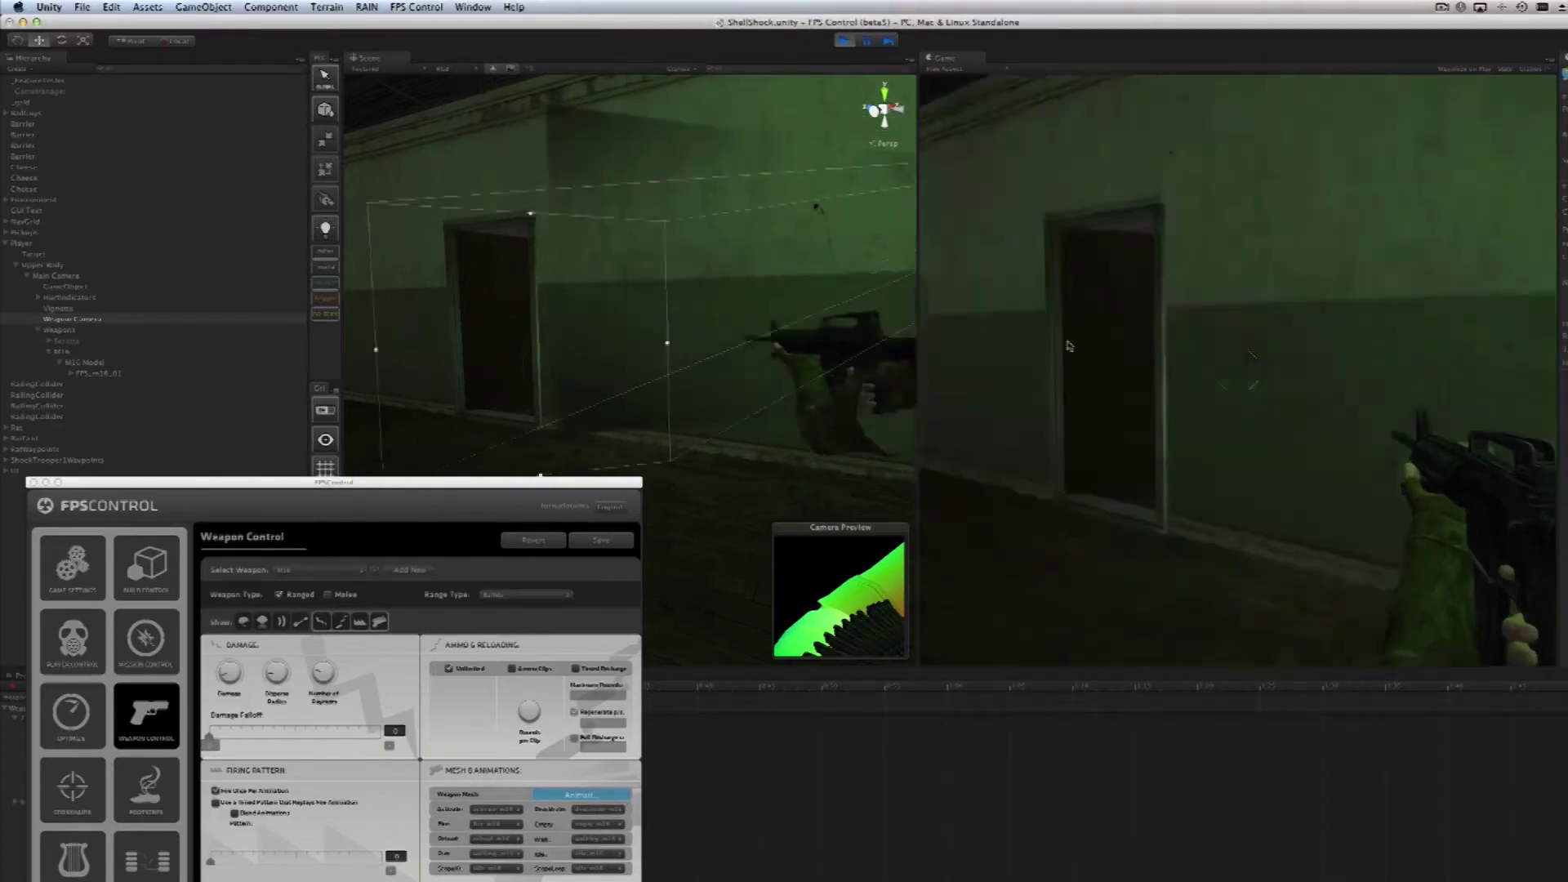
Step: Collapse the expanded Environment group in the hierarchy and select the Player object
click(283, 623)
click(329, 625)
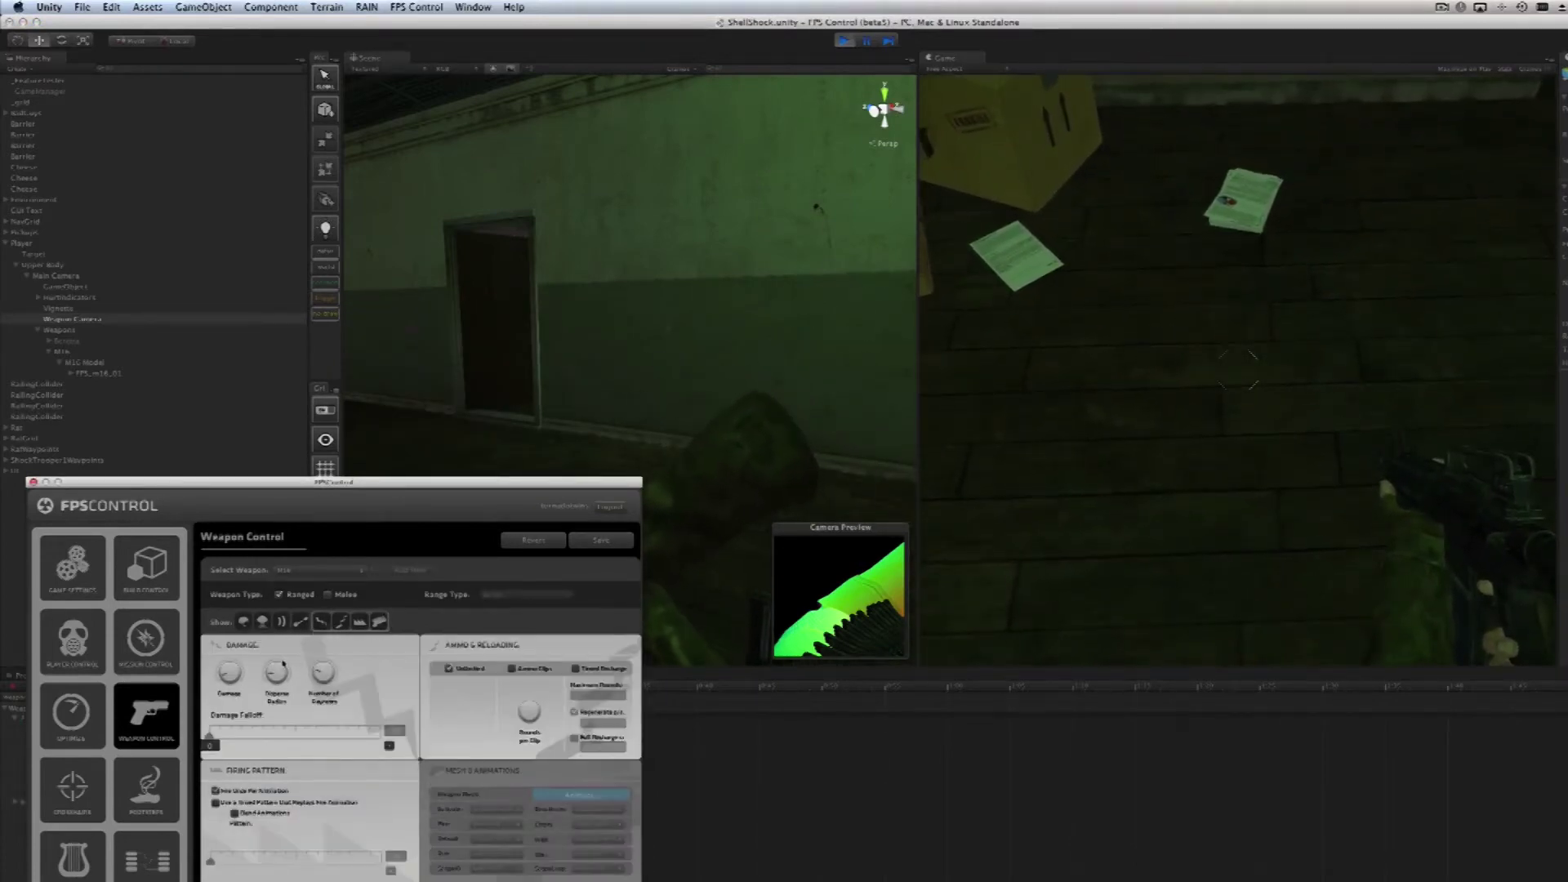
click(537, 403)
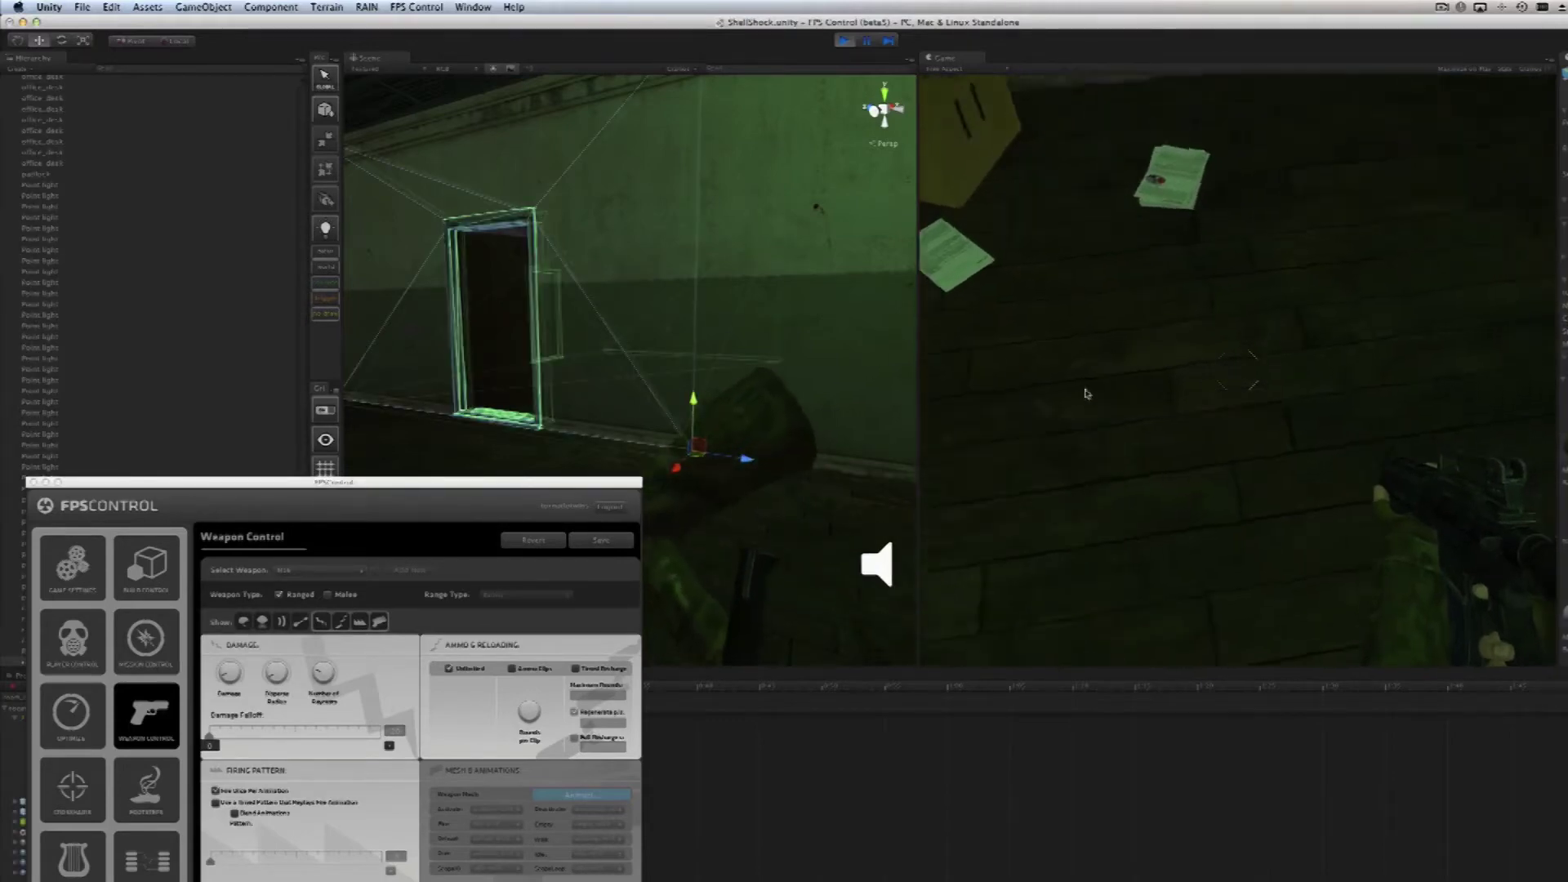
scroll(113, 351, down, 5)
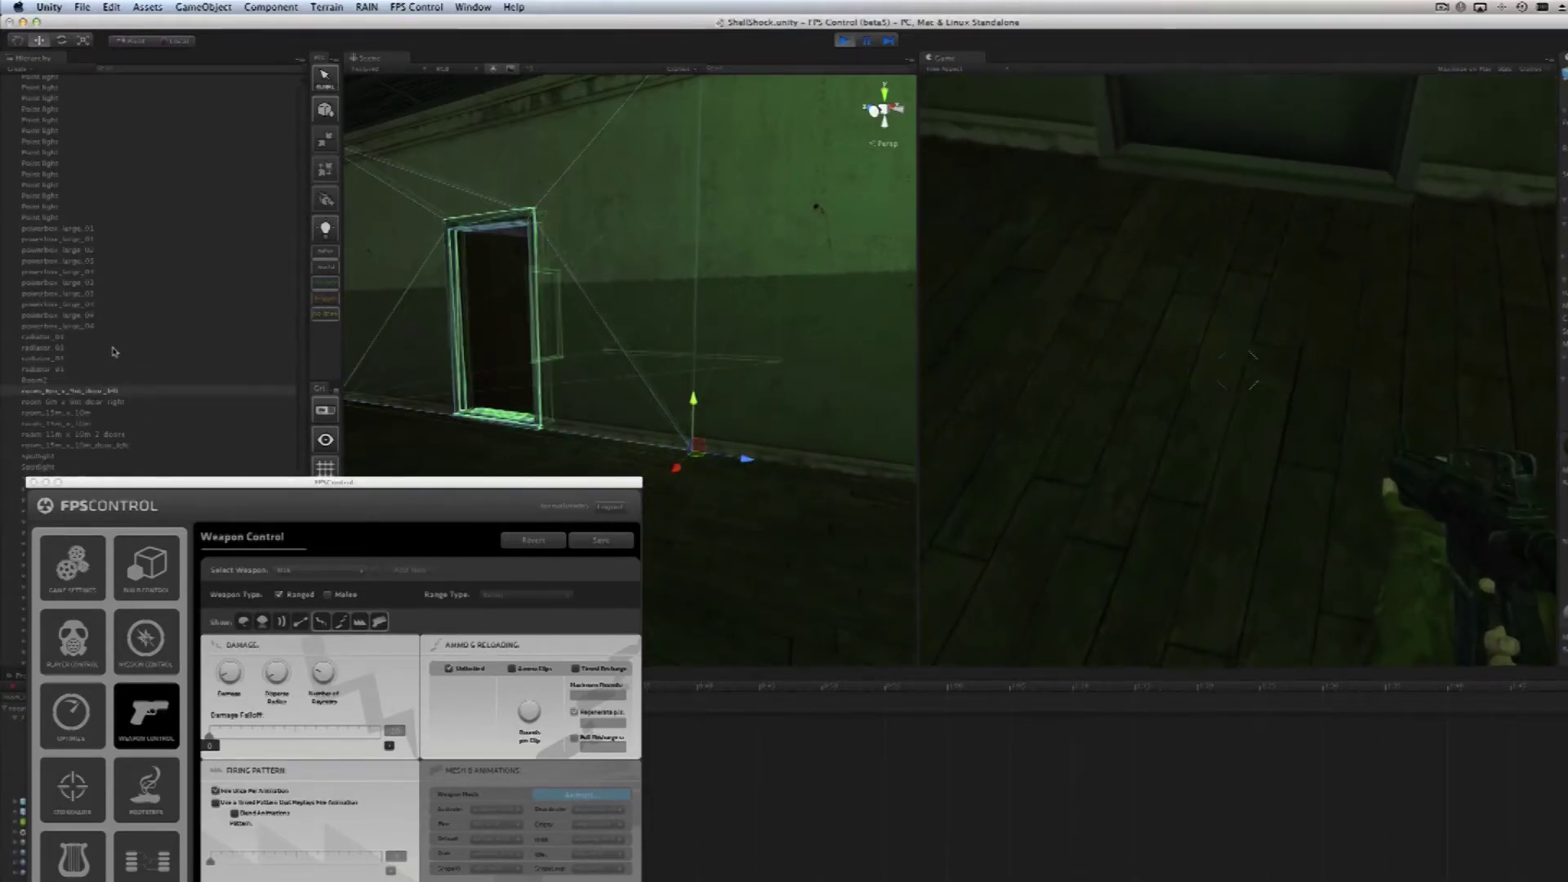
scroll(113, 352, up, 10)
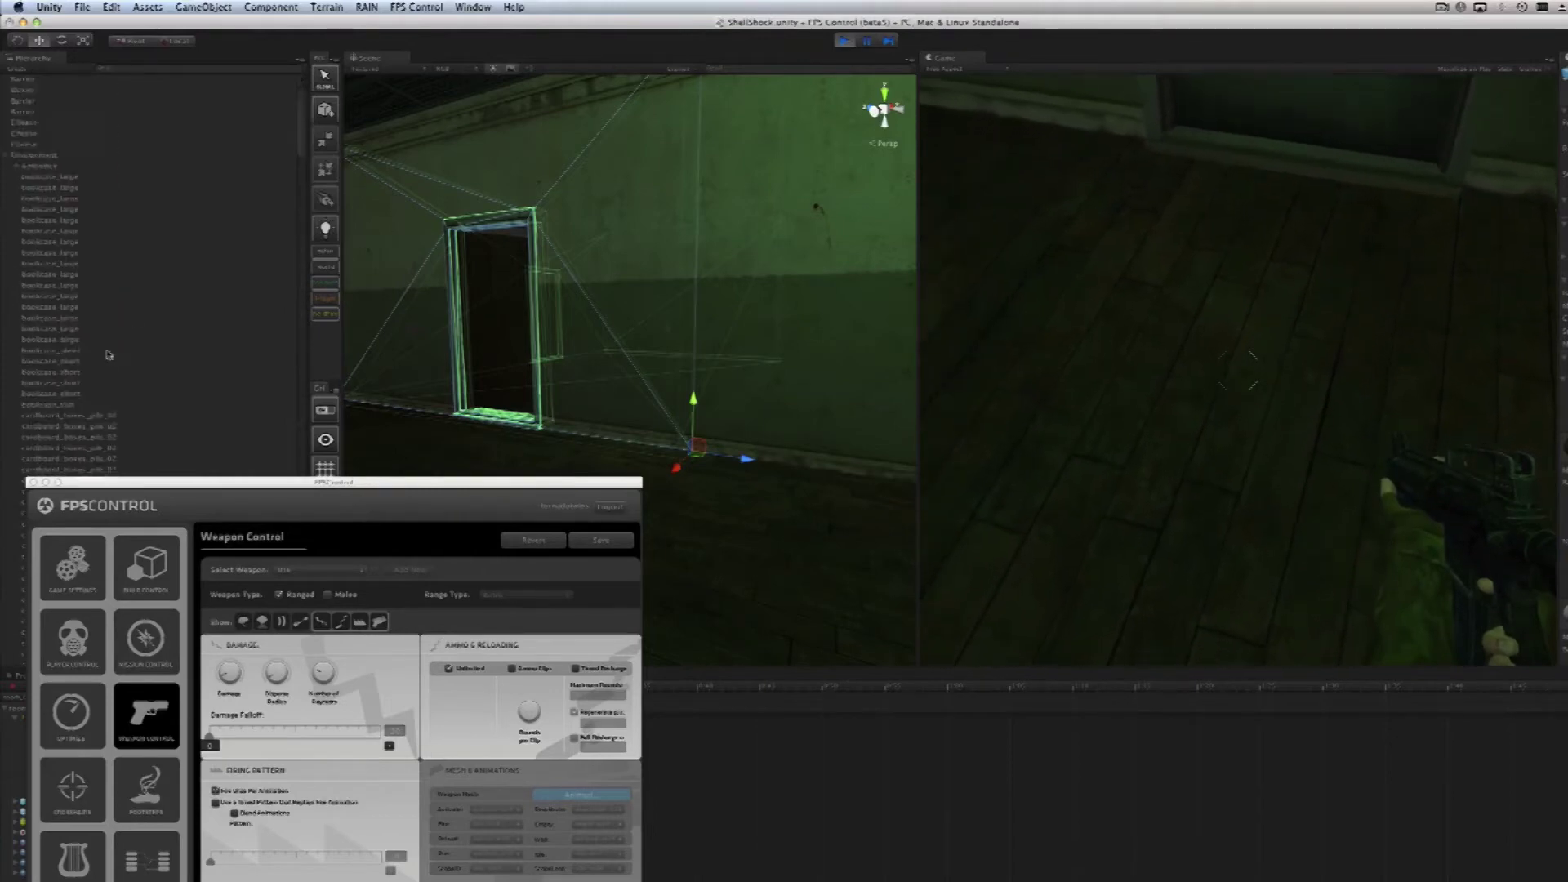
scroll(109, 355, up, 3)
click(7, 200)
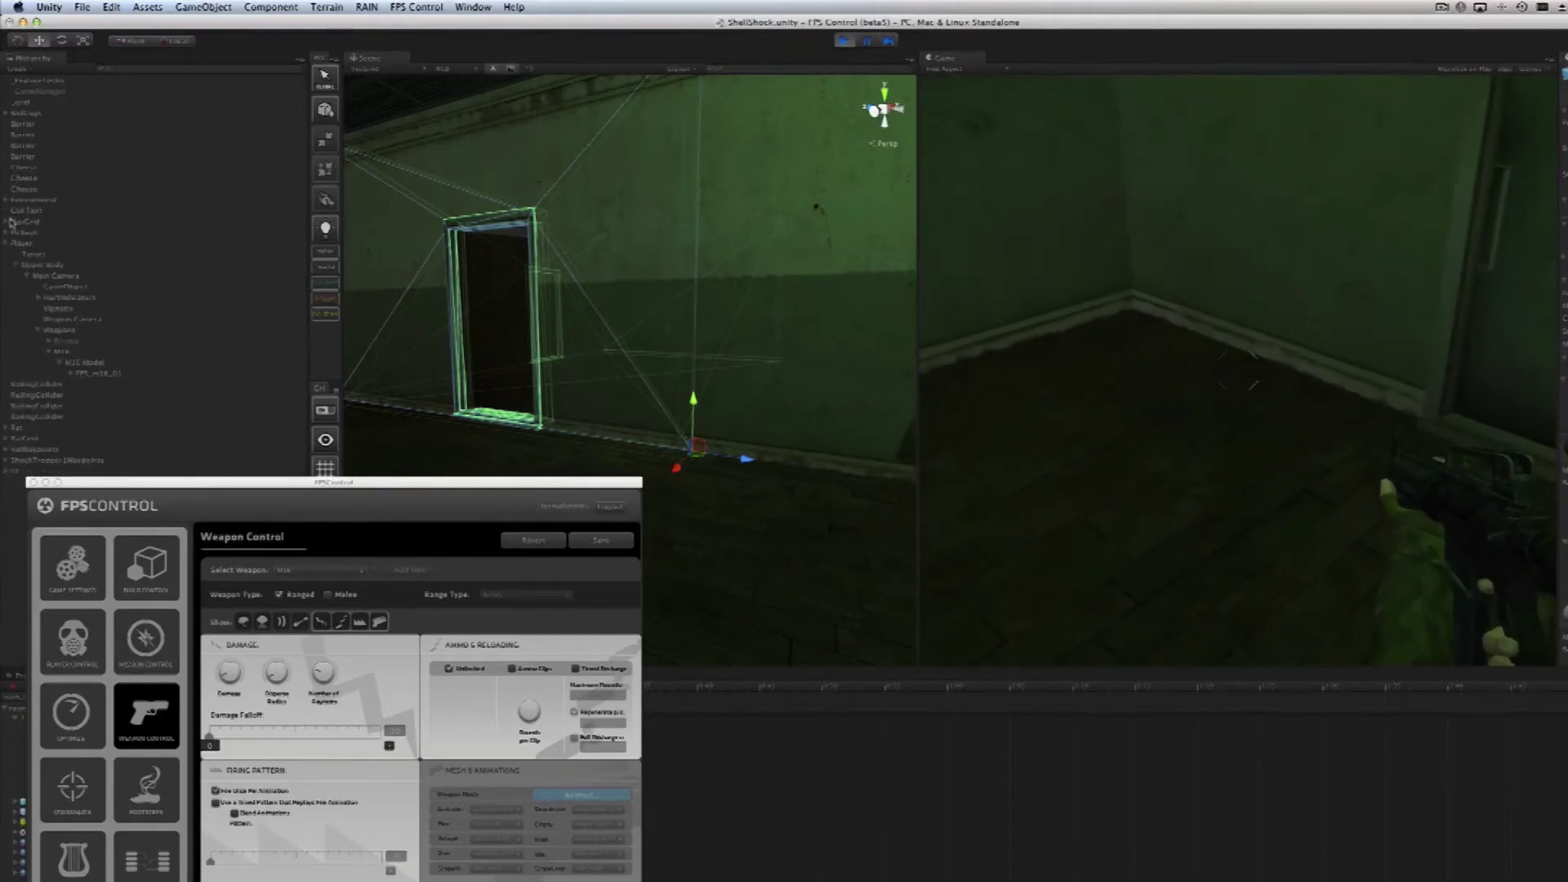
click(72, 319)
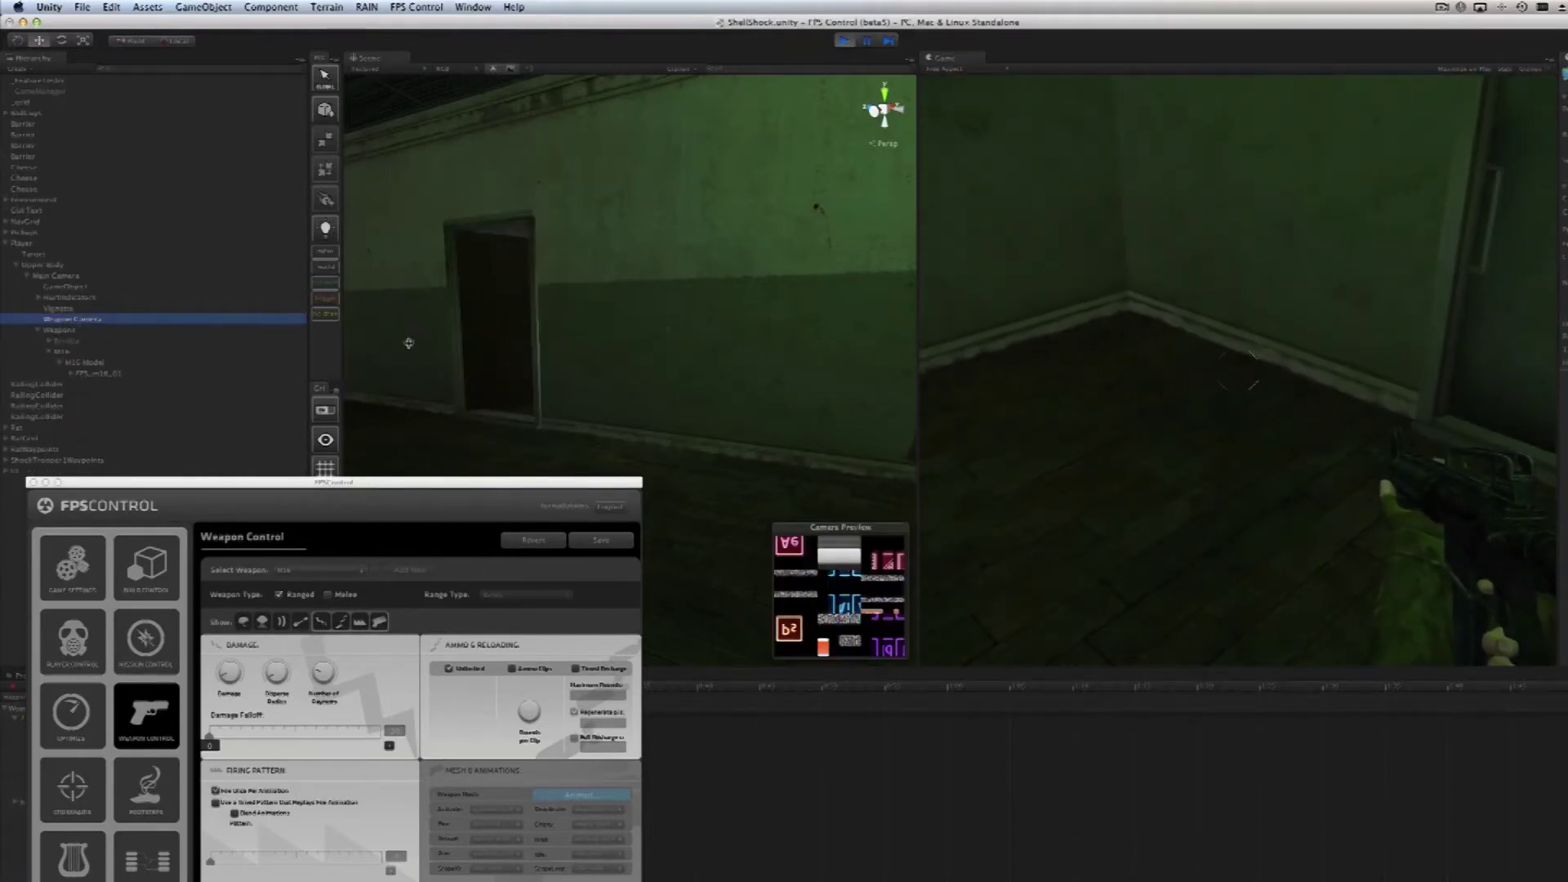
click(31, 245)
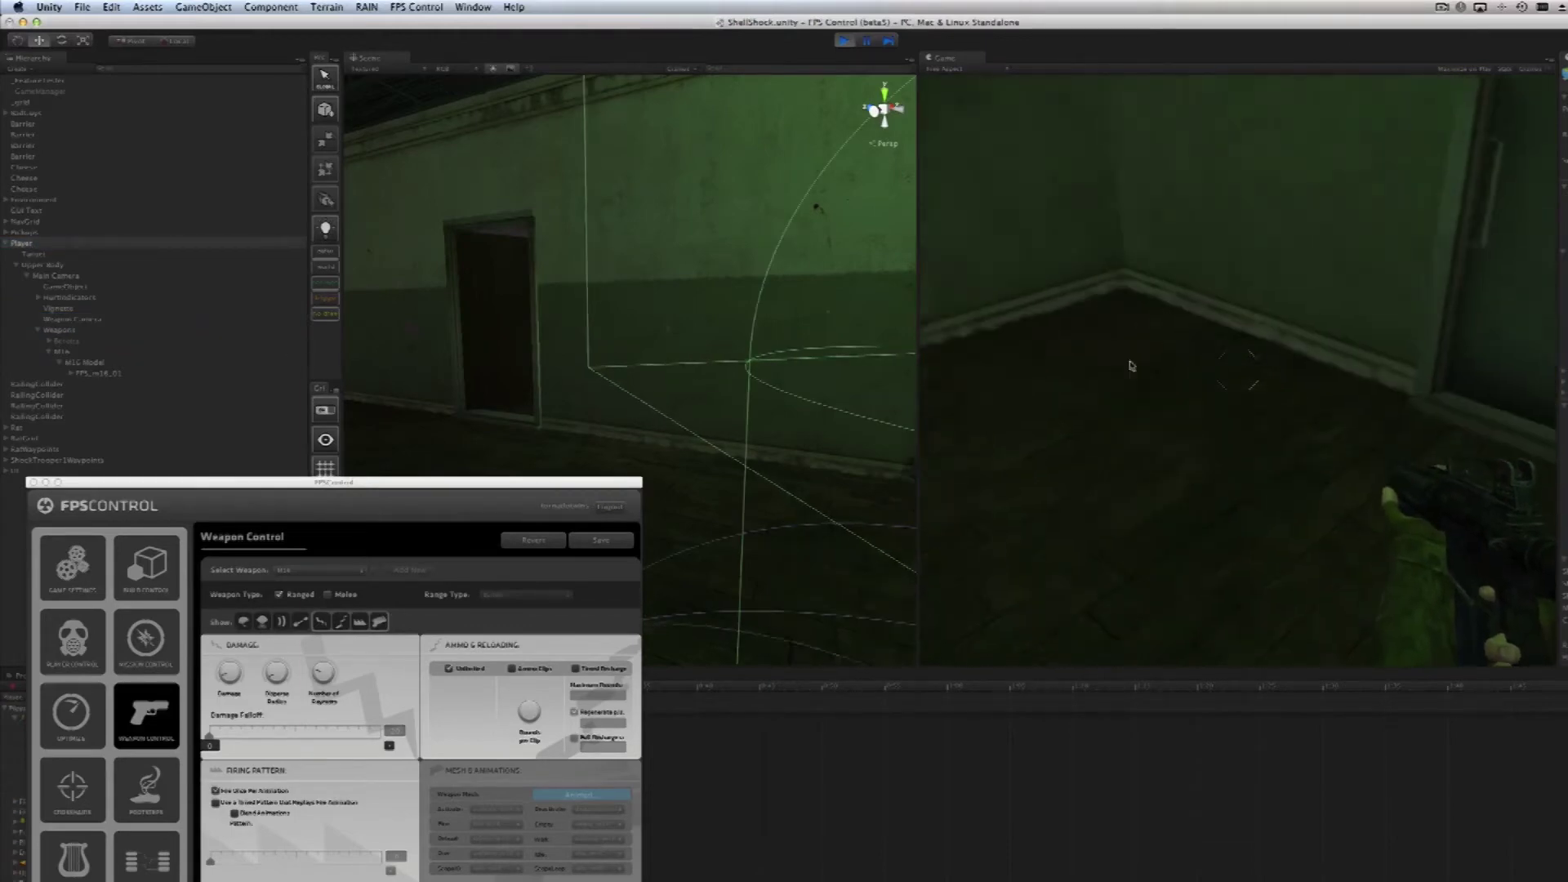
Step: Fire the M16 at the wall again with the Player object selected
click(969, 309)
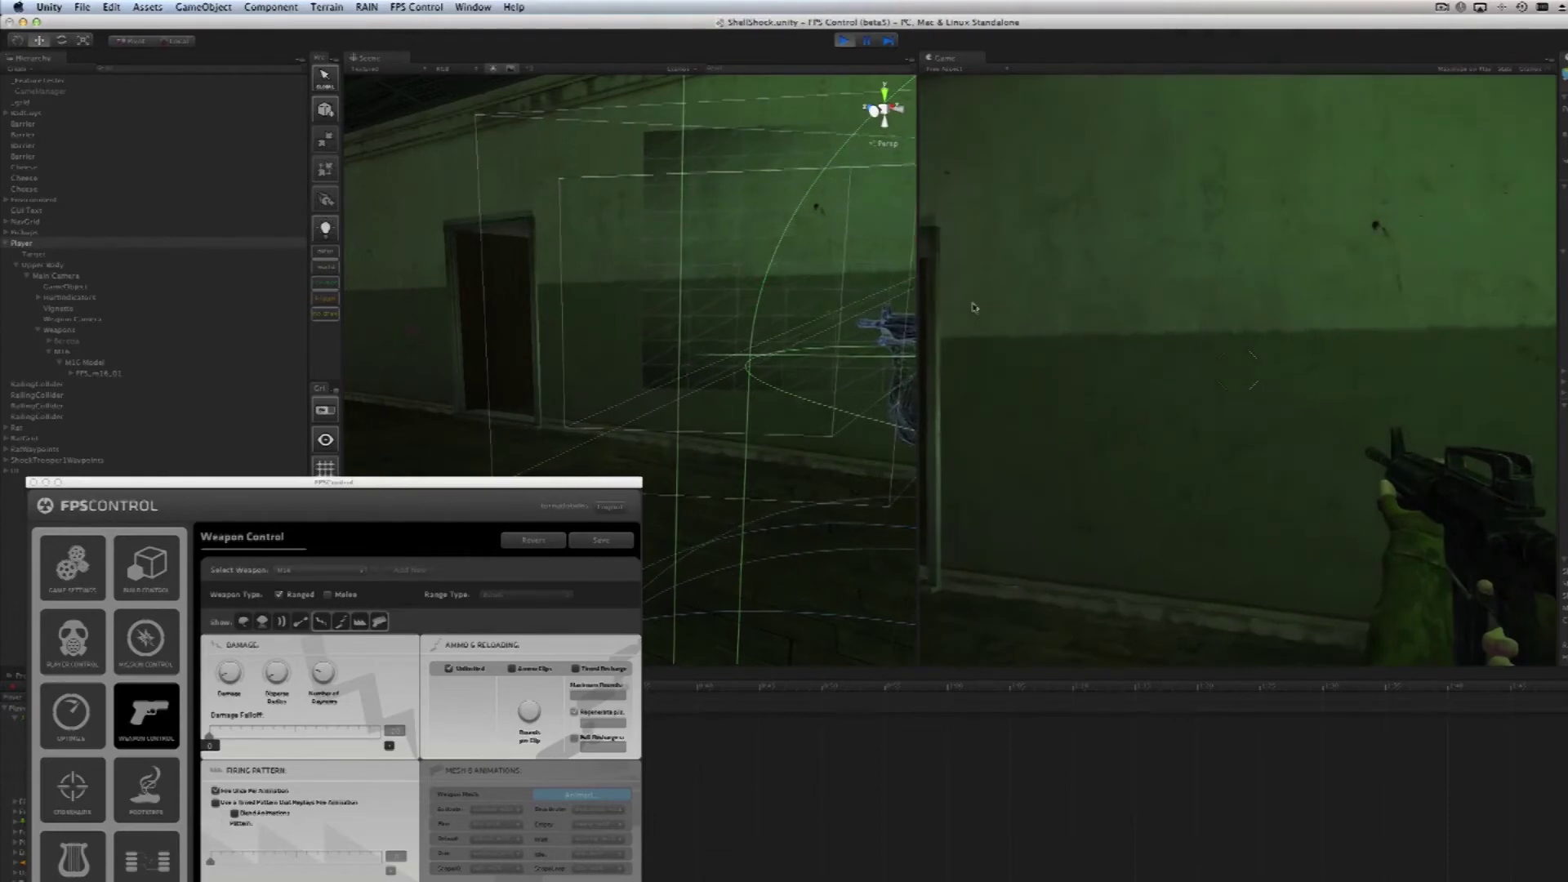
click(974, 308)
click(979, 307)
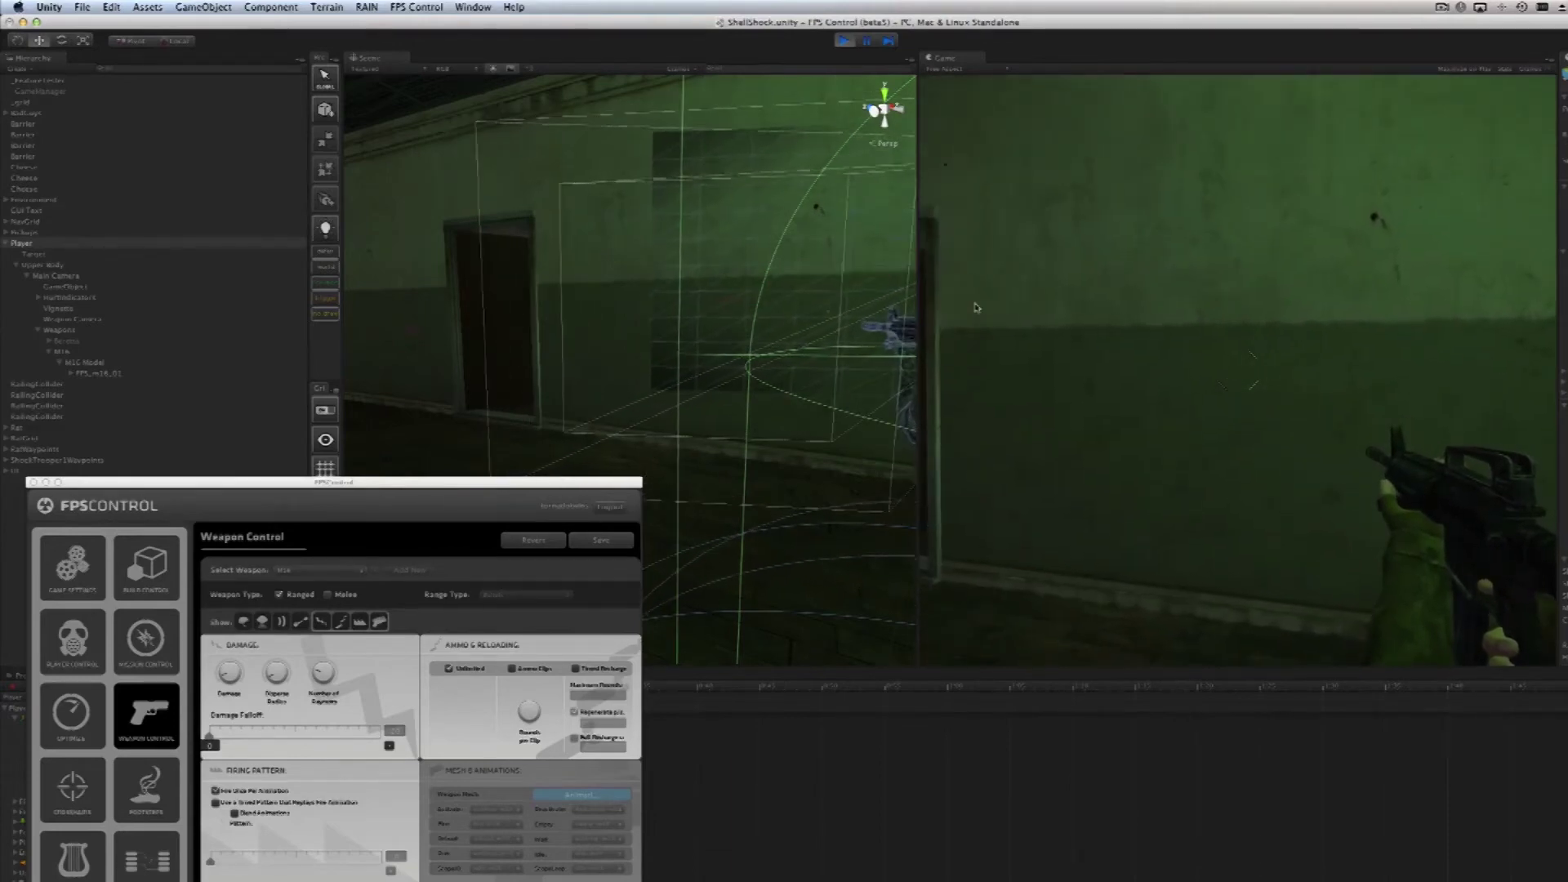
Step: Set the M16's Number of Raycasts to 1 while playing, test-fire at the wall and stop the game
drag(324, 672, 345, 736)
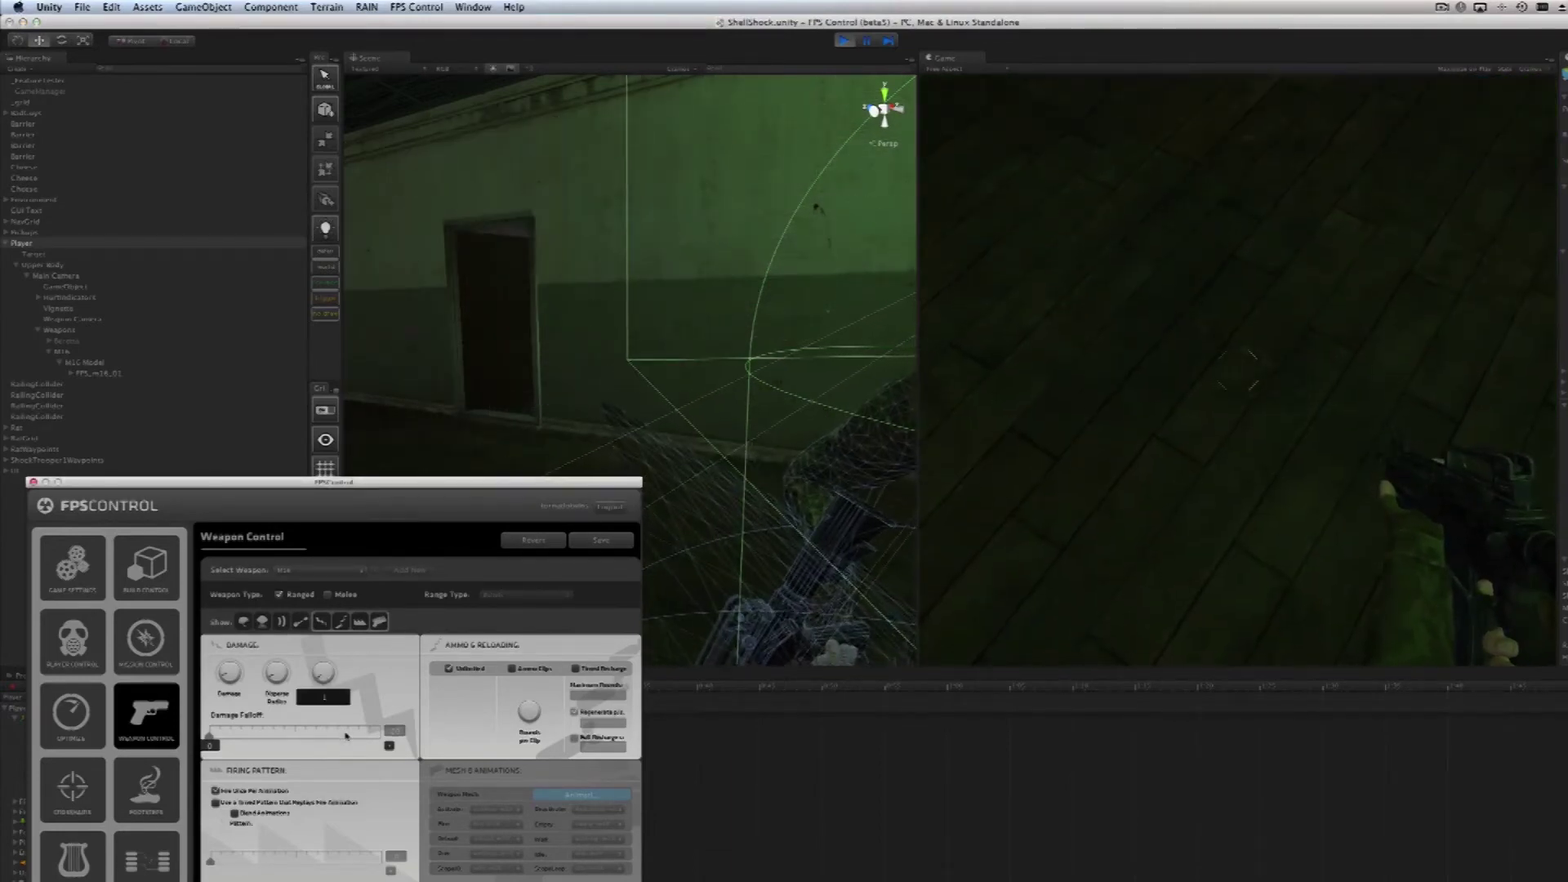
click(1099, 404)
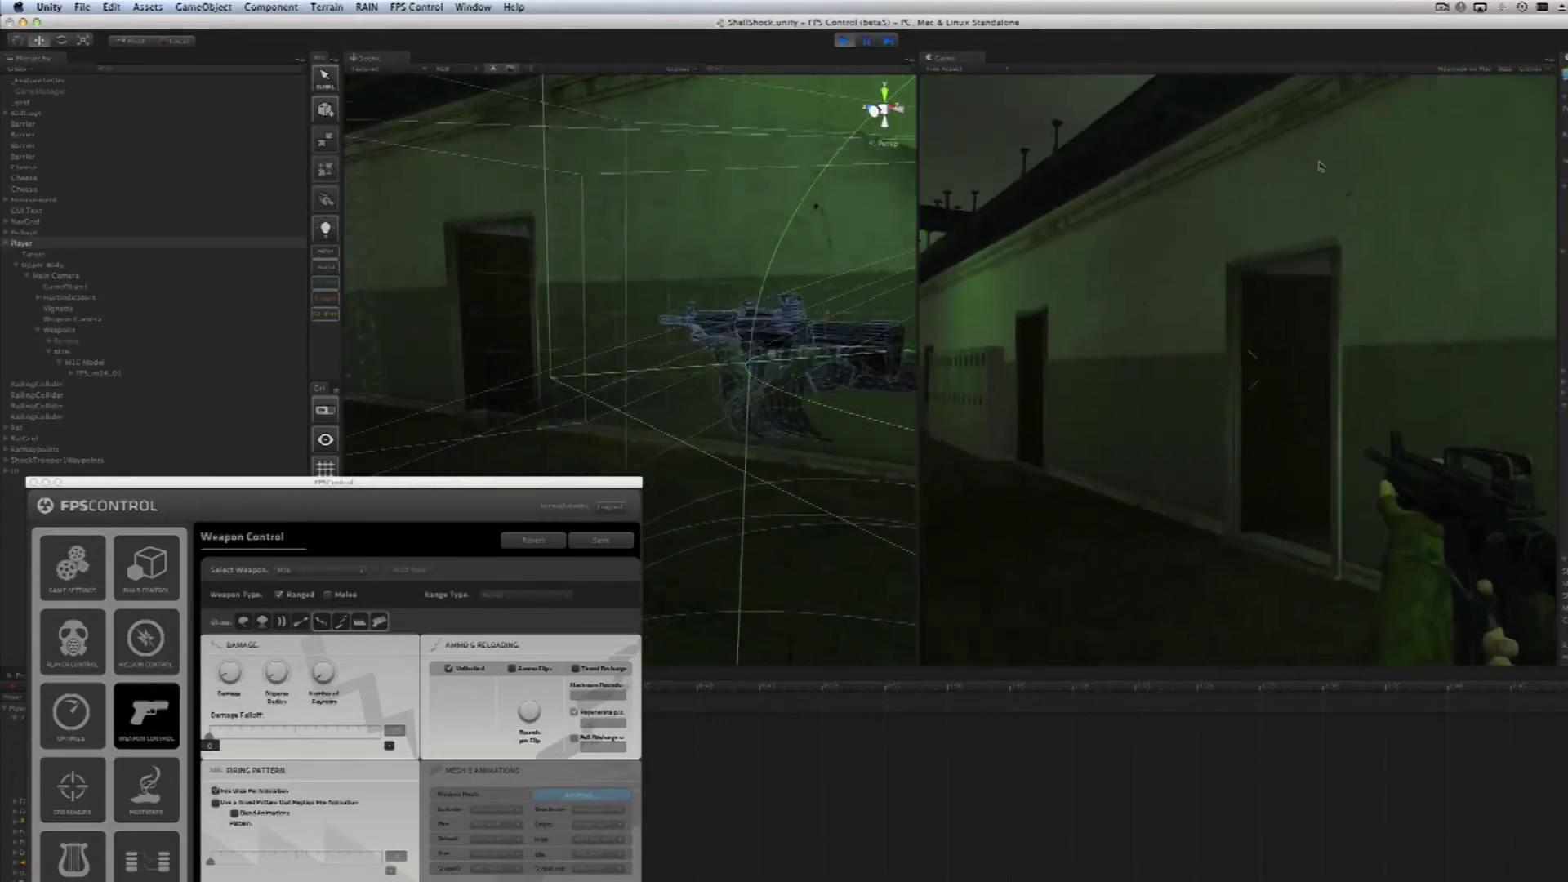
click(1369, 166)
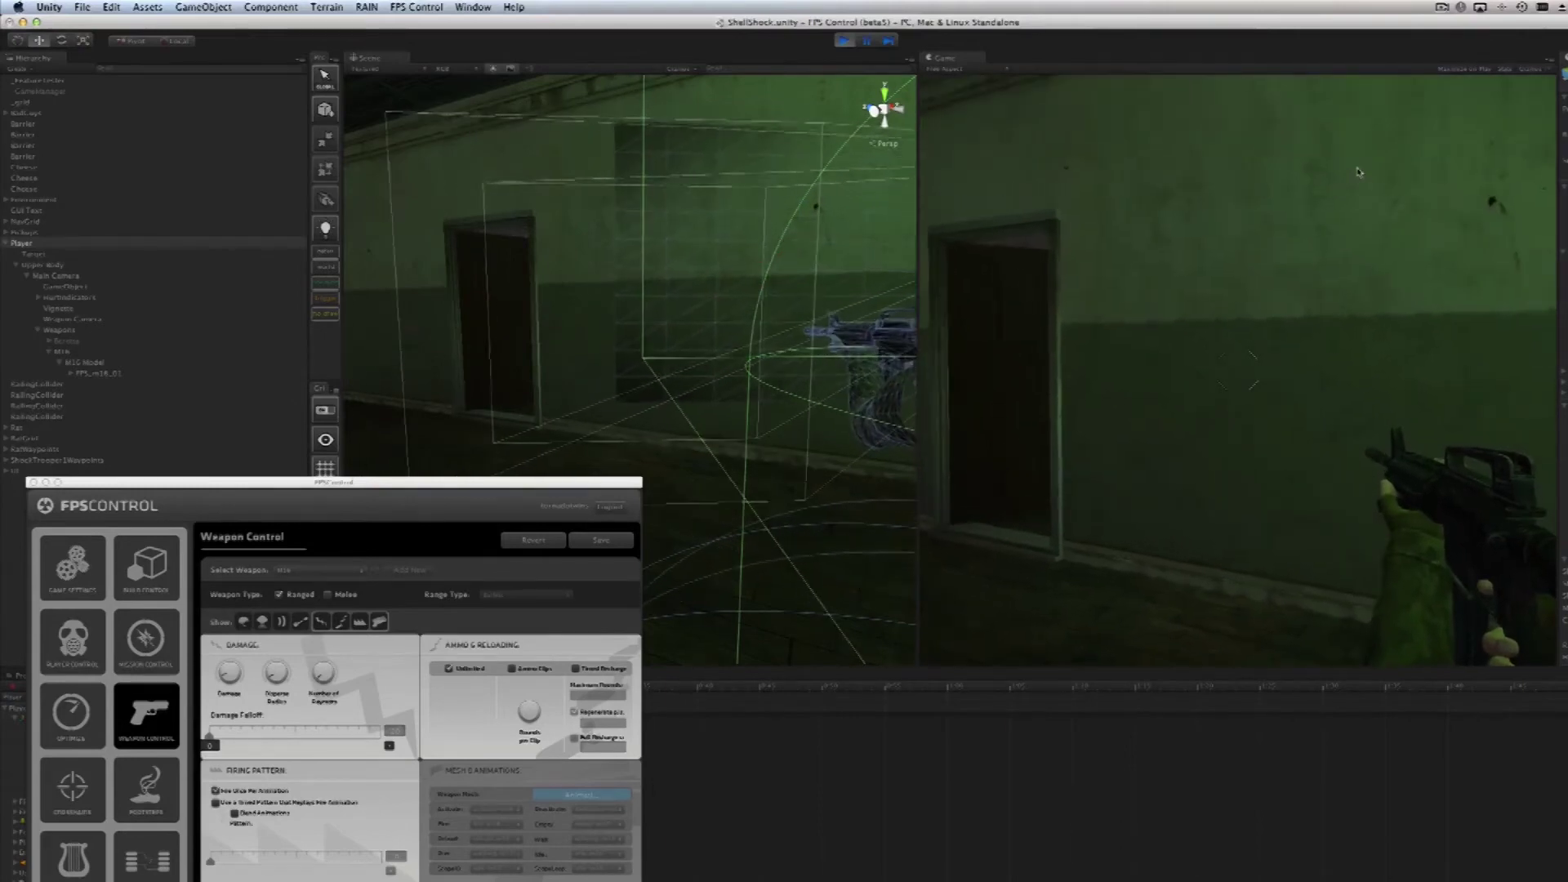
click(1374, 179)
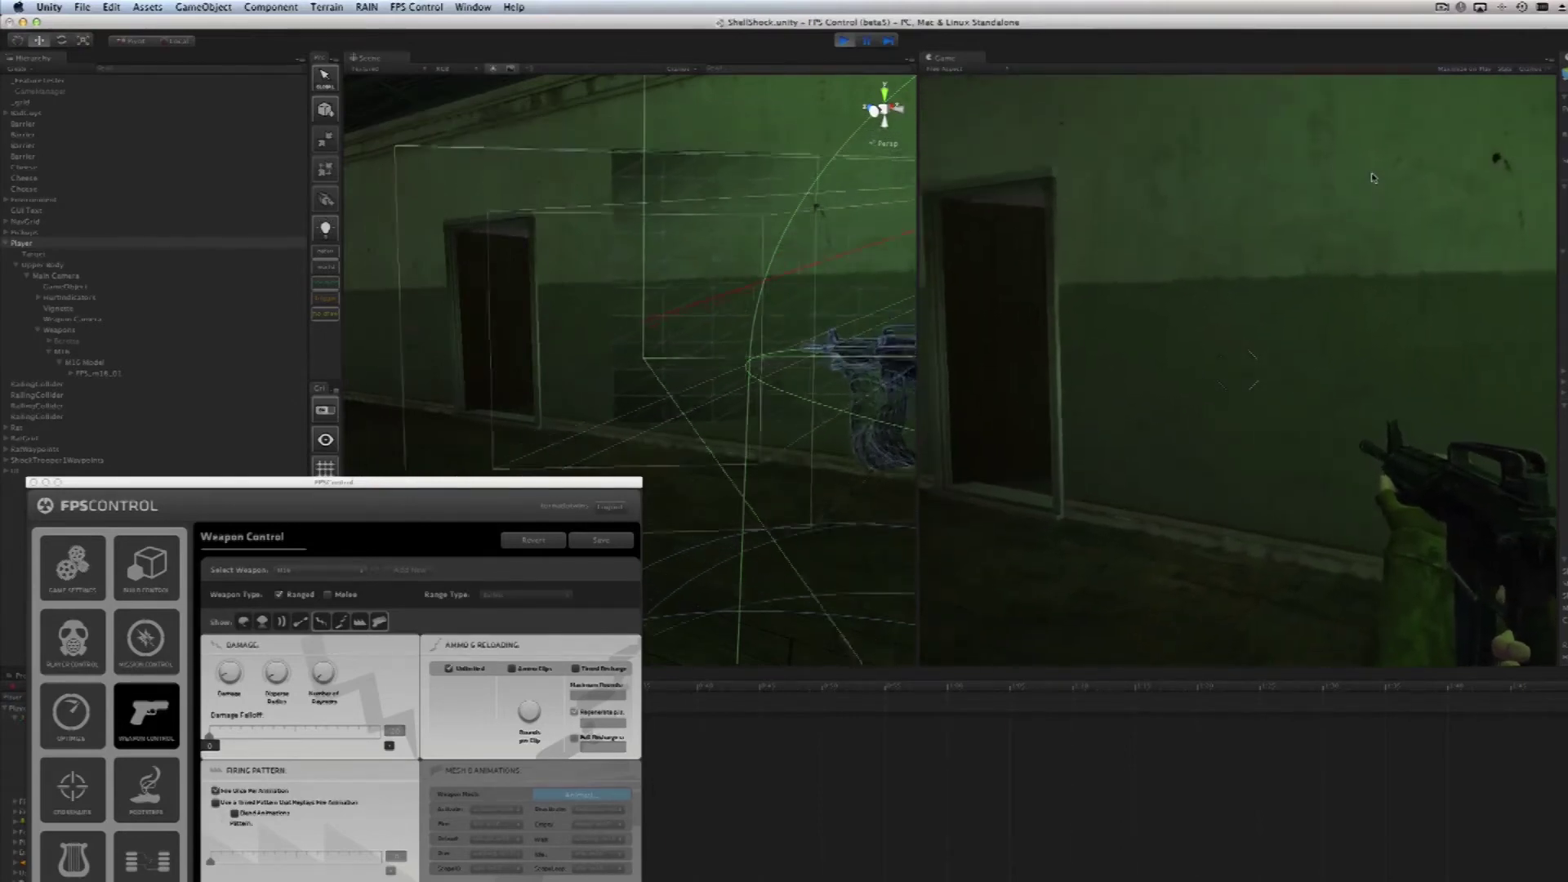
click(845, 41)
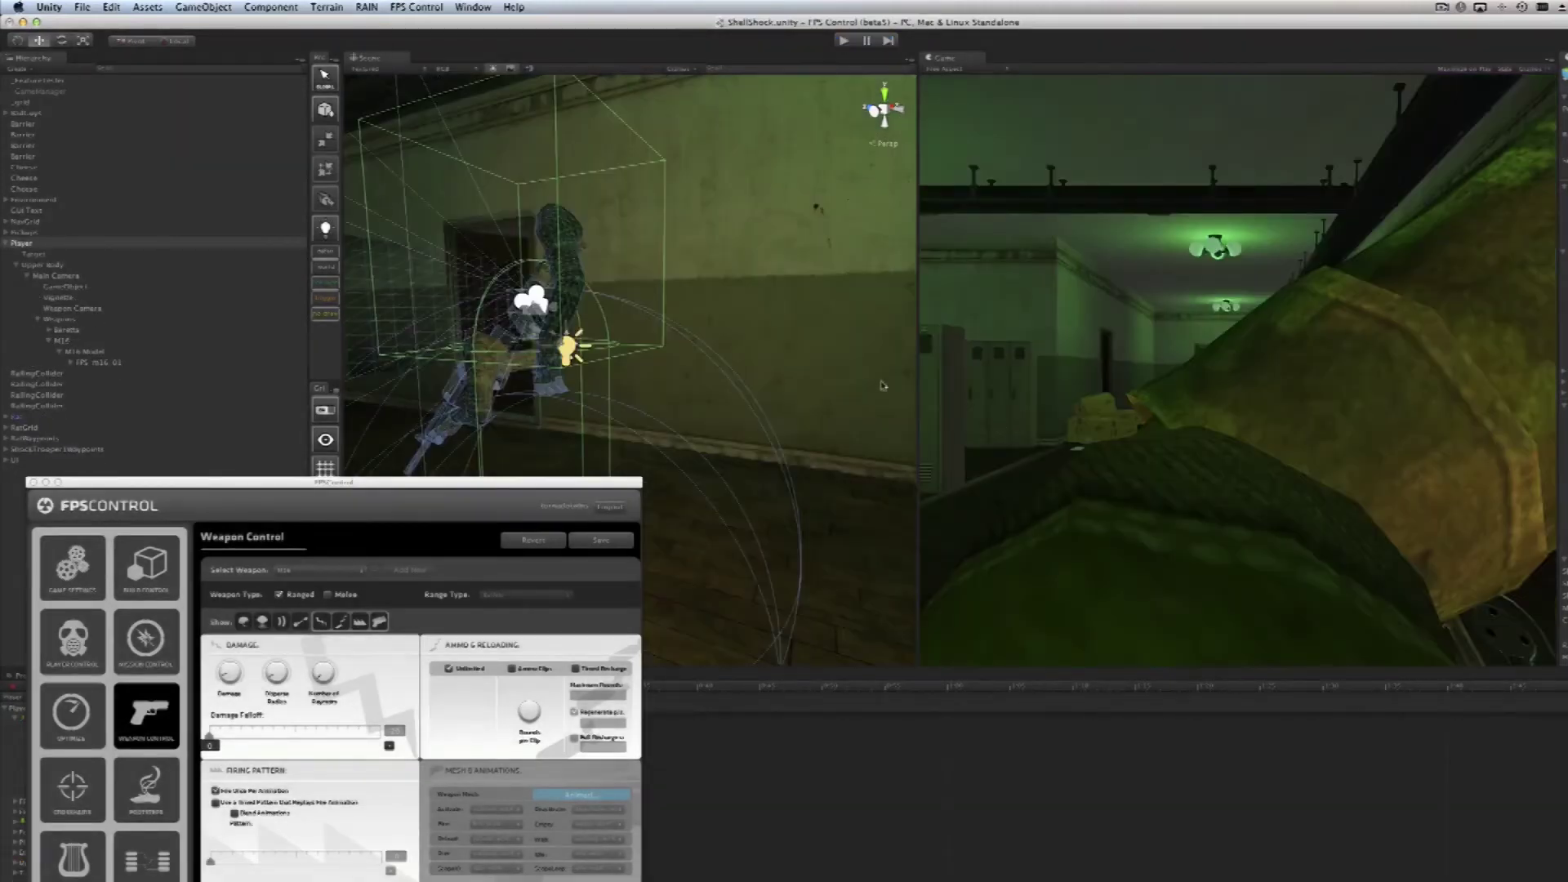
Step: Check the M16's Disperse Radius and switch the selected weapon to the Beretta
click(278, 697)
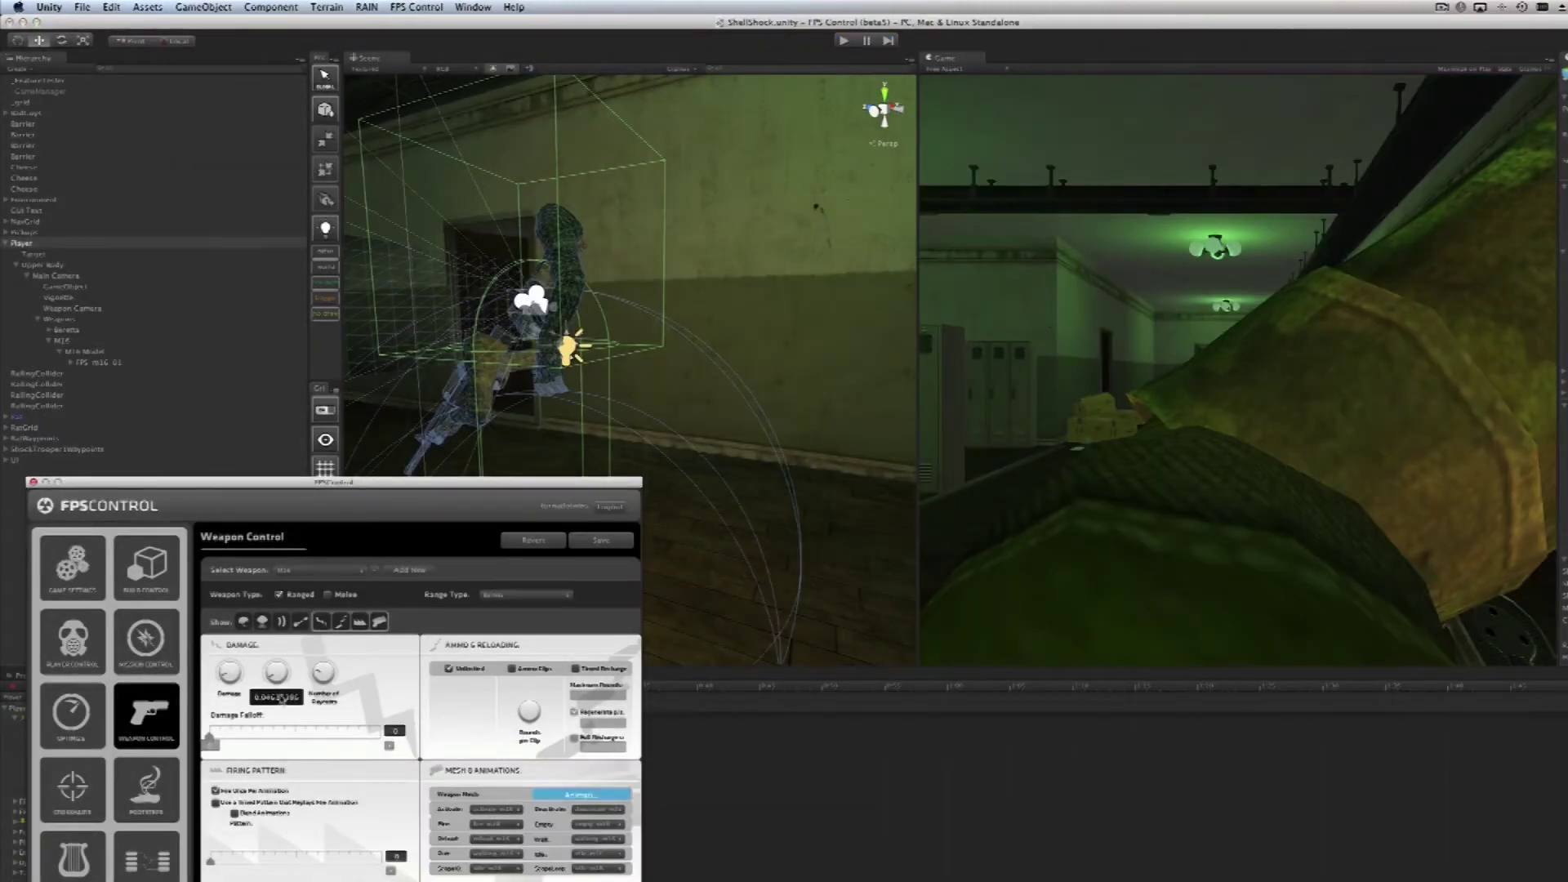
mouse_move(329, 688)
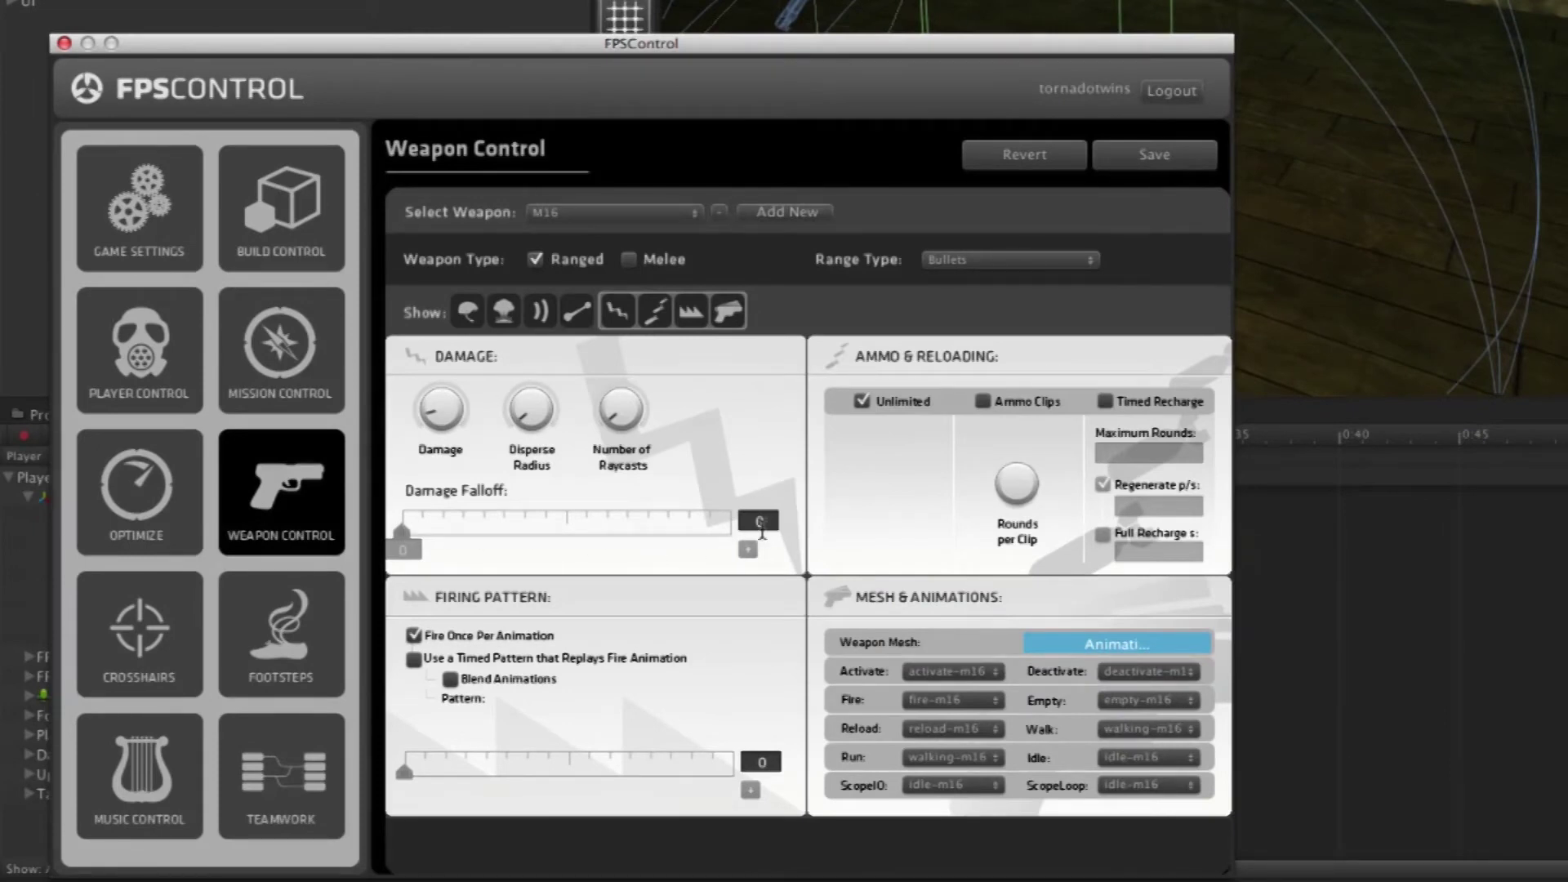
click(546, 214)
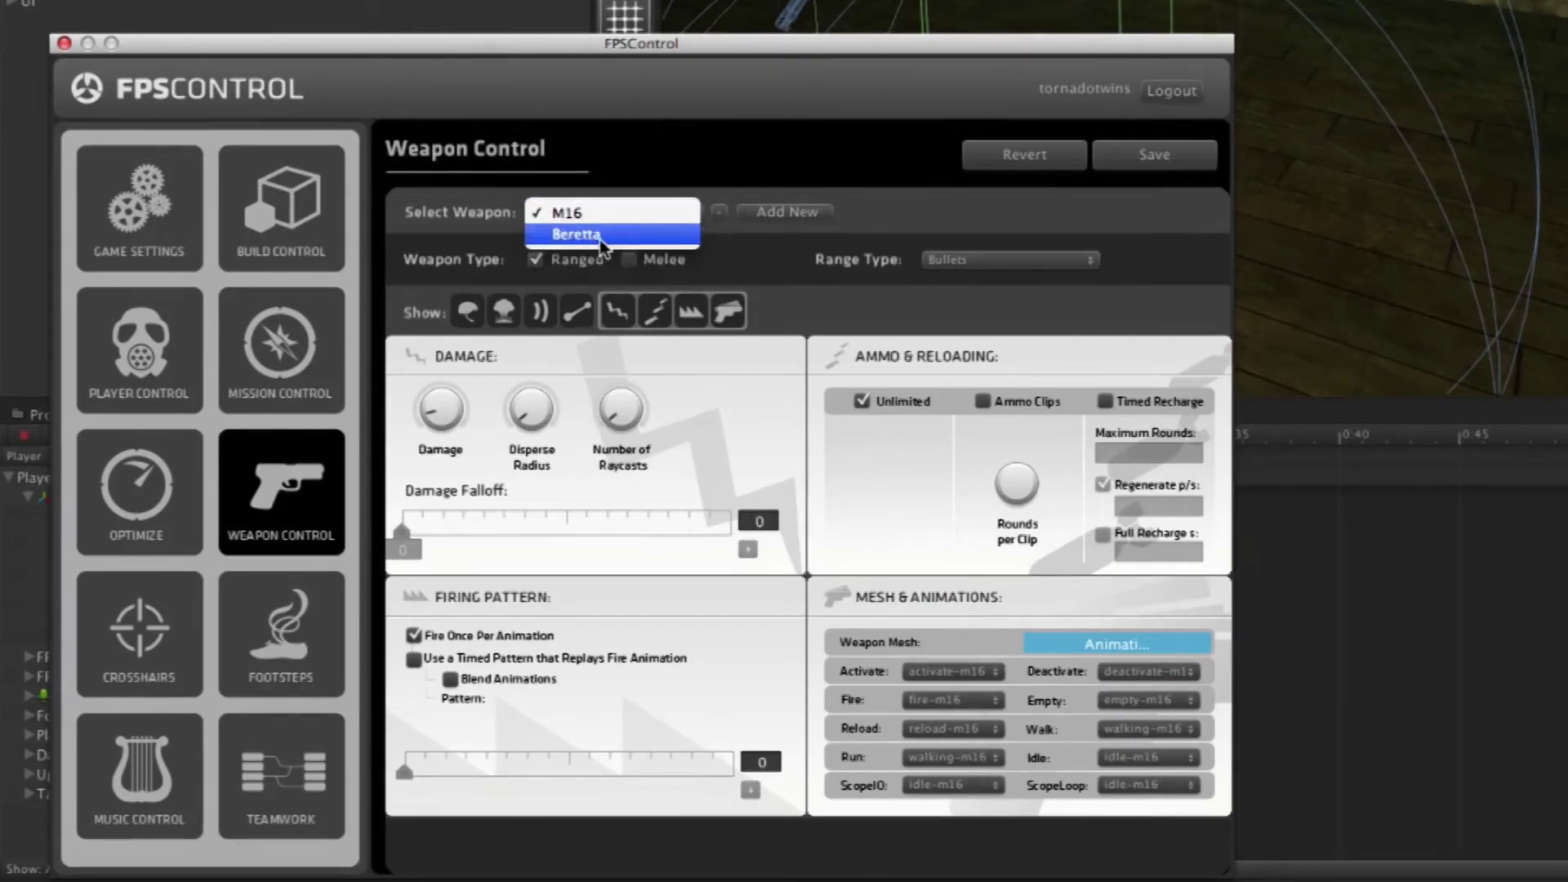
click(629, 239)
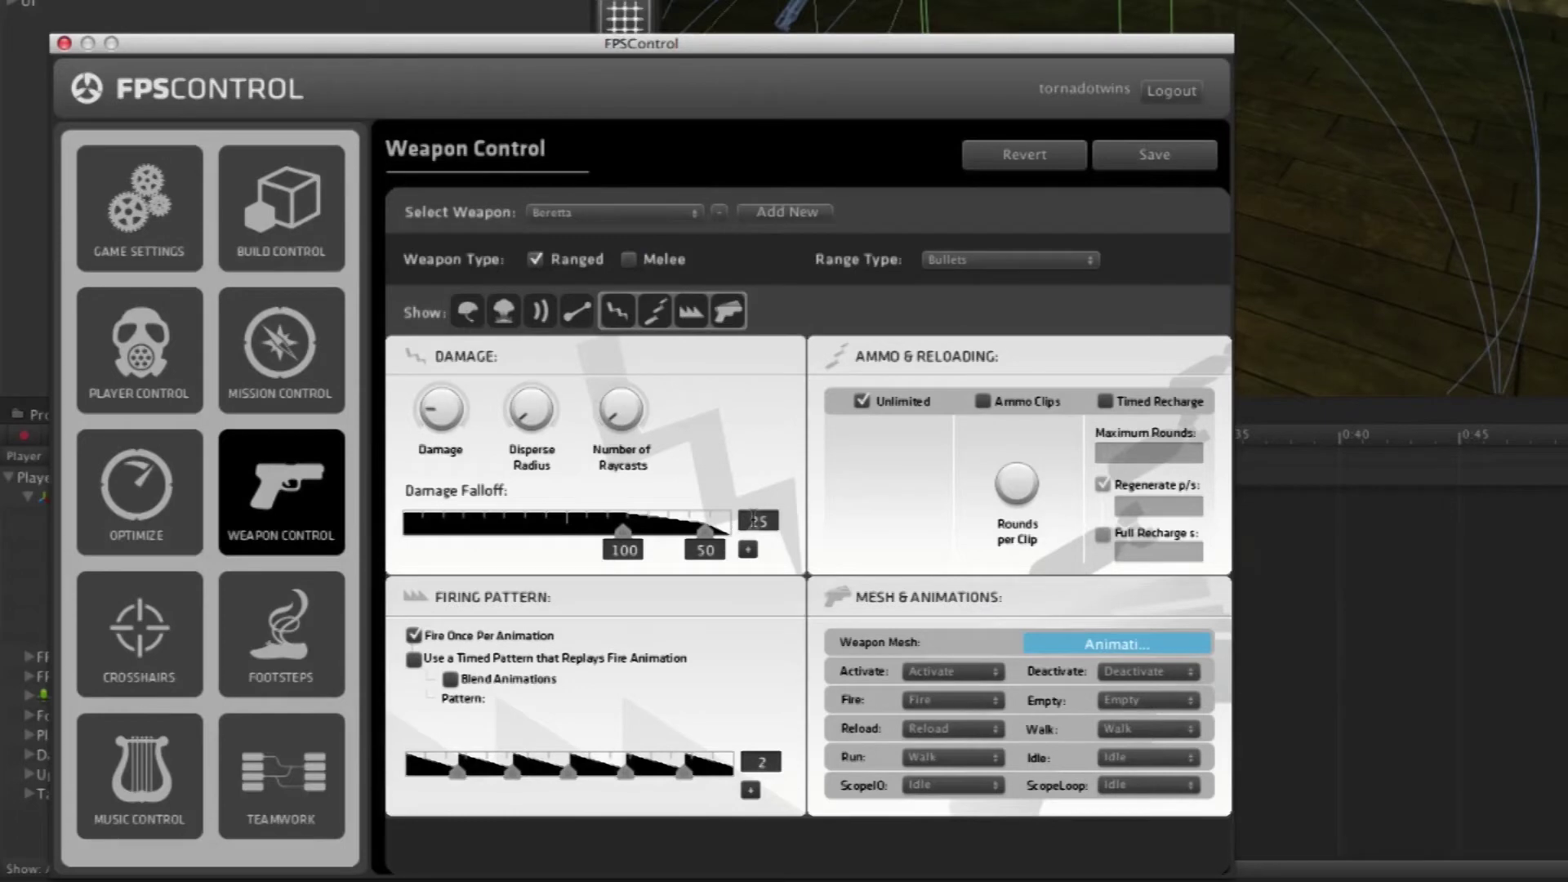
Step: Shift the Beretta's first Damage Falloff point slightly closer, try 70 as its damage value and set it back to 100
click(753, 520)
mouse_move(623, 533)
mouse_down()
mouse_move(531, 547)
mouse_move(633, 547)
mouse_up()
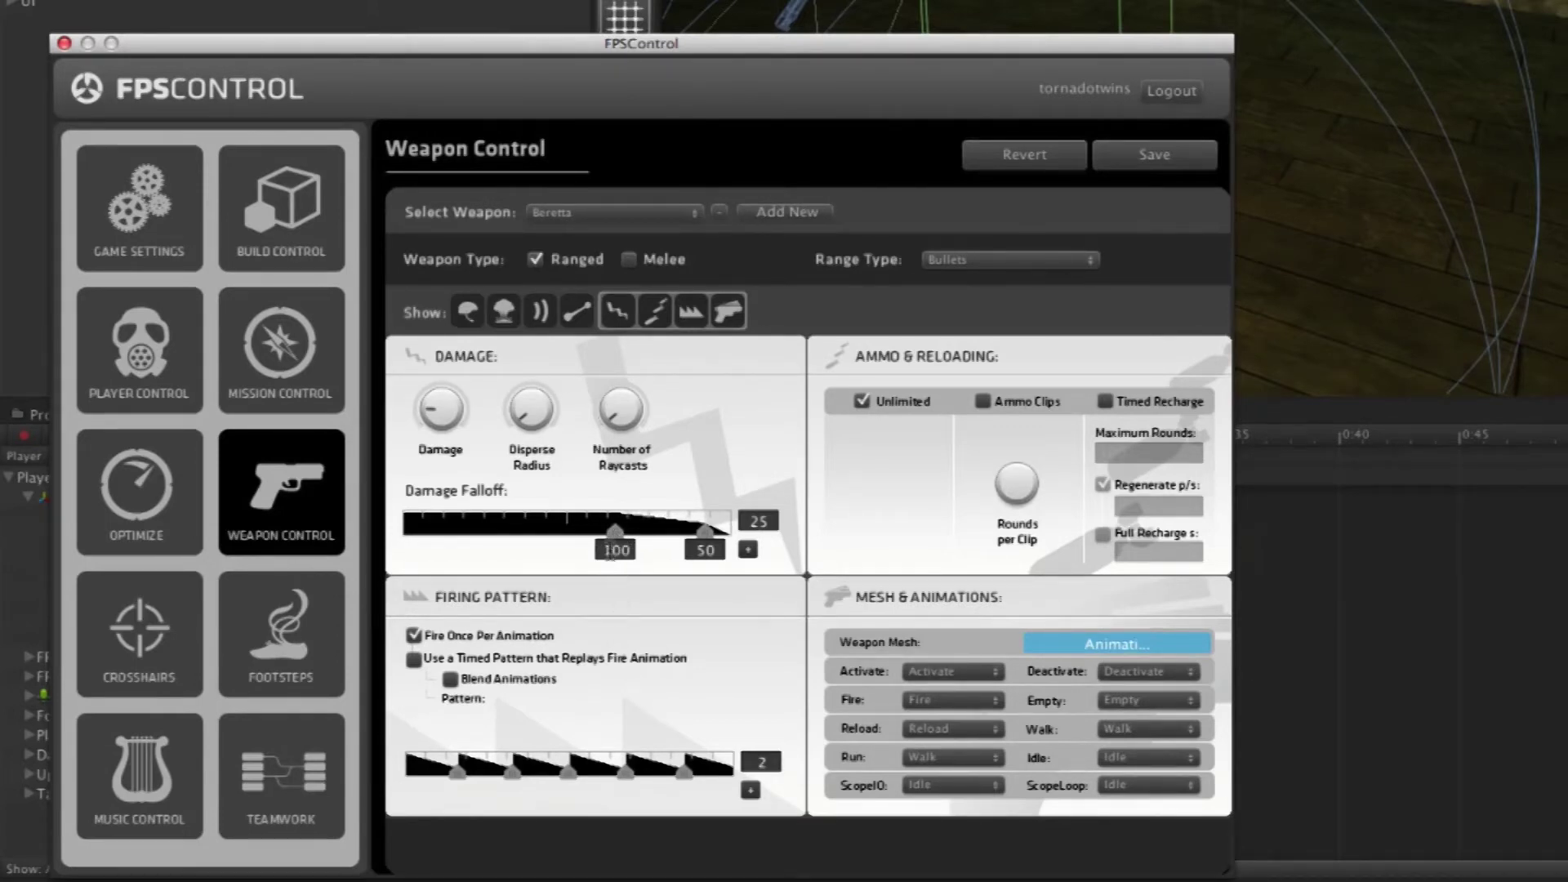
click(614, 549)
text(70)
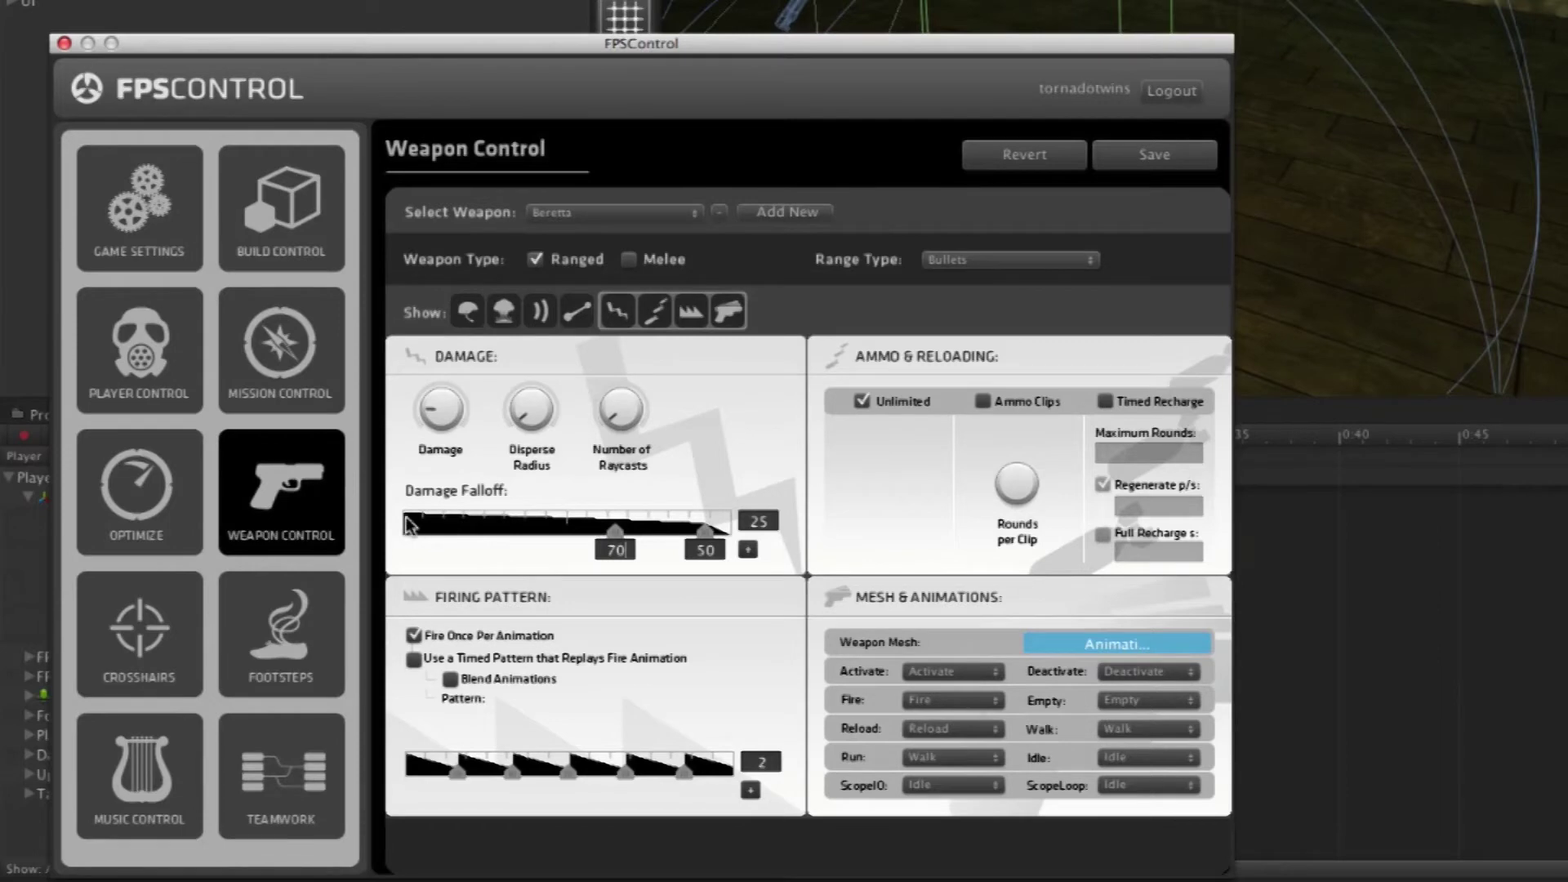
double_click(615, 550)
text(100)
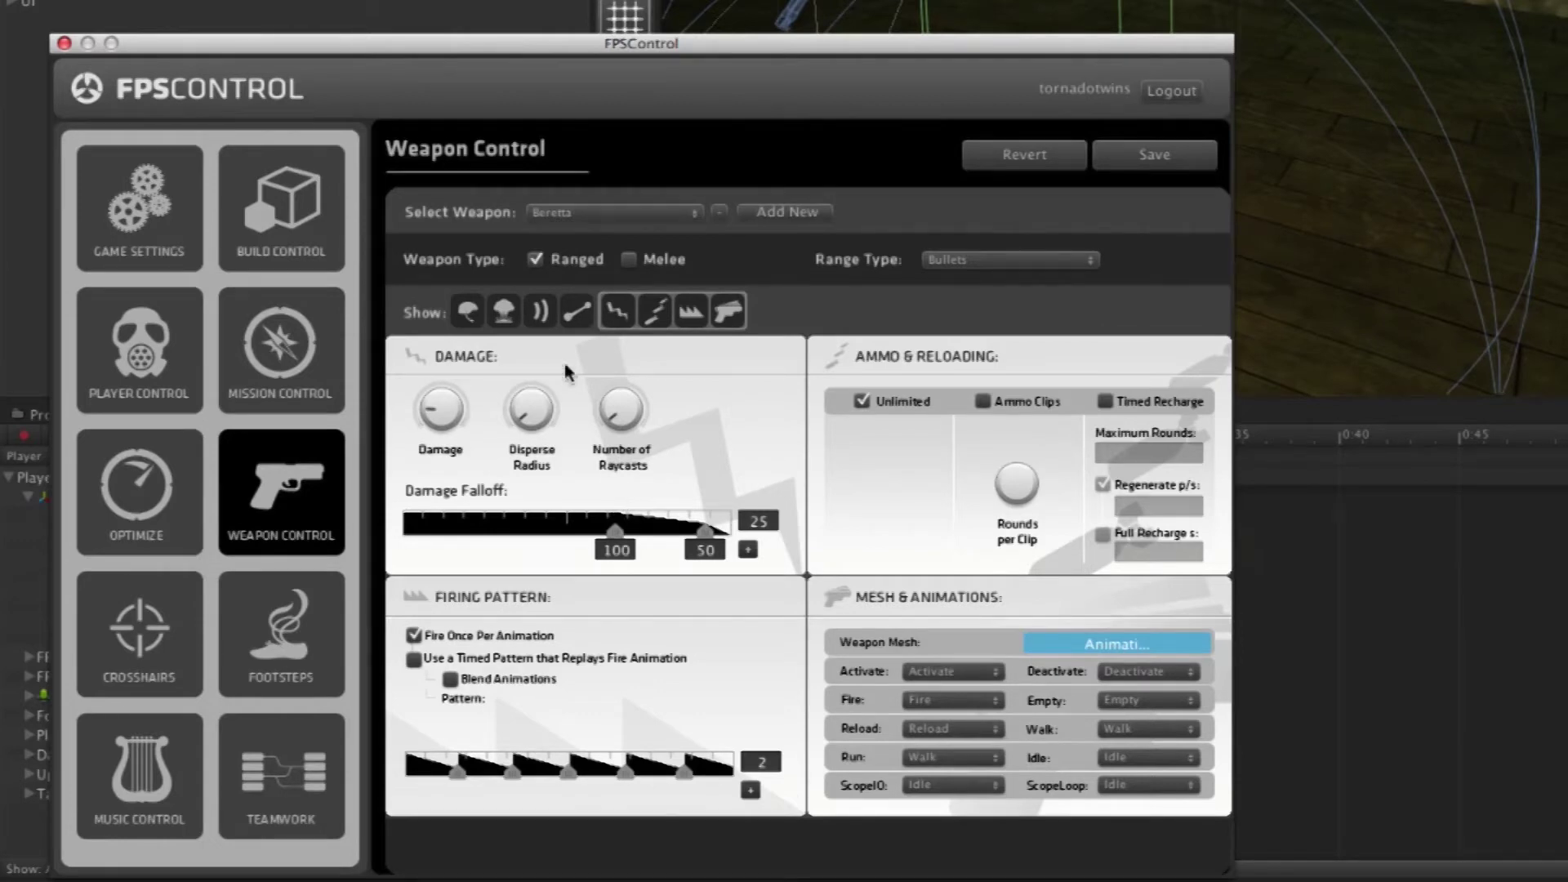
Step: Reselect the M16 as the weapon and show its damage, ammo, firing and animation settings
click(539, 315)
click(587, 209)
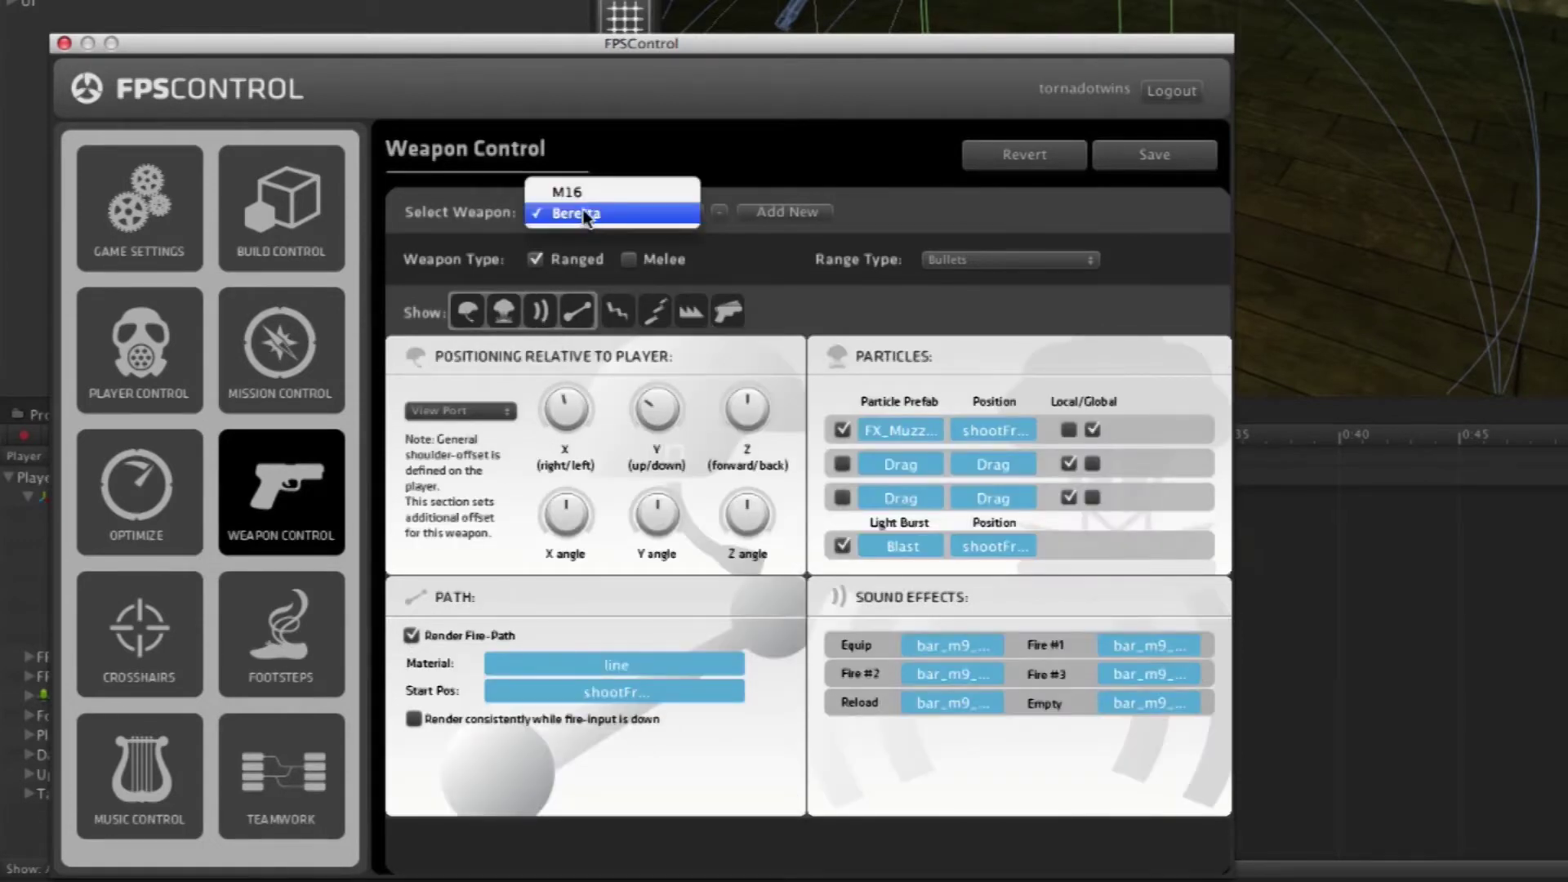
click(582, 196)
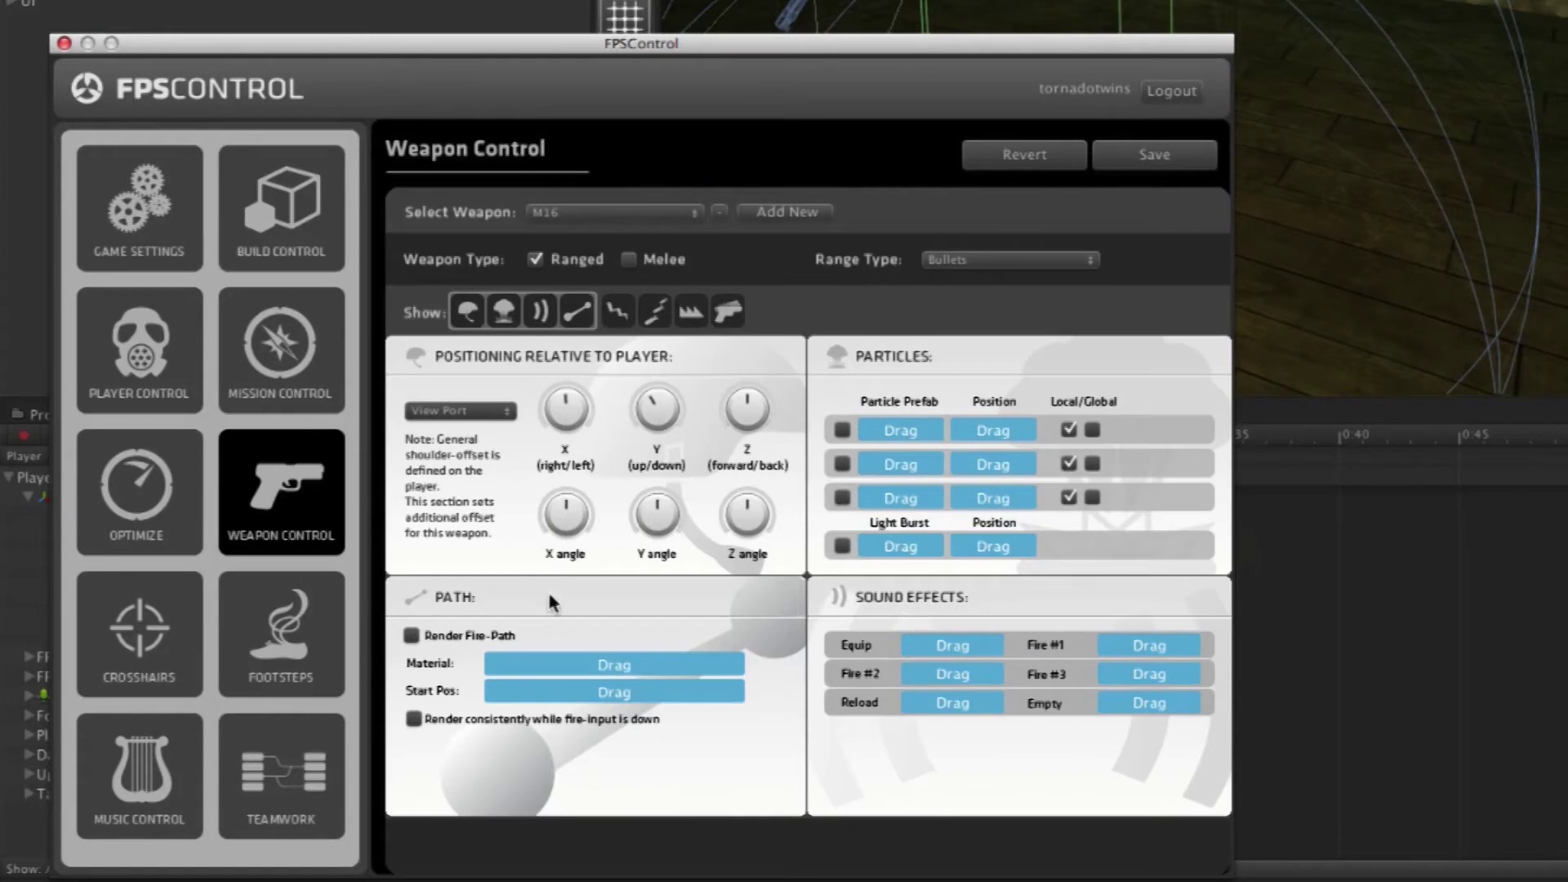
click(619, 312)
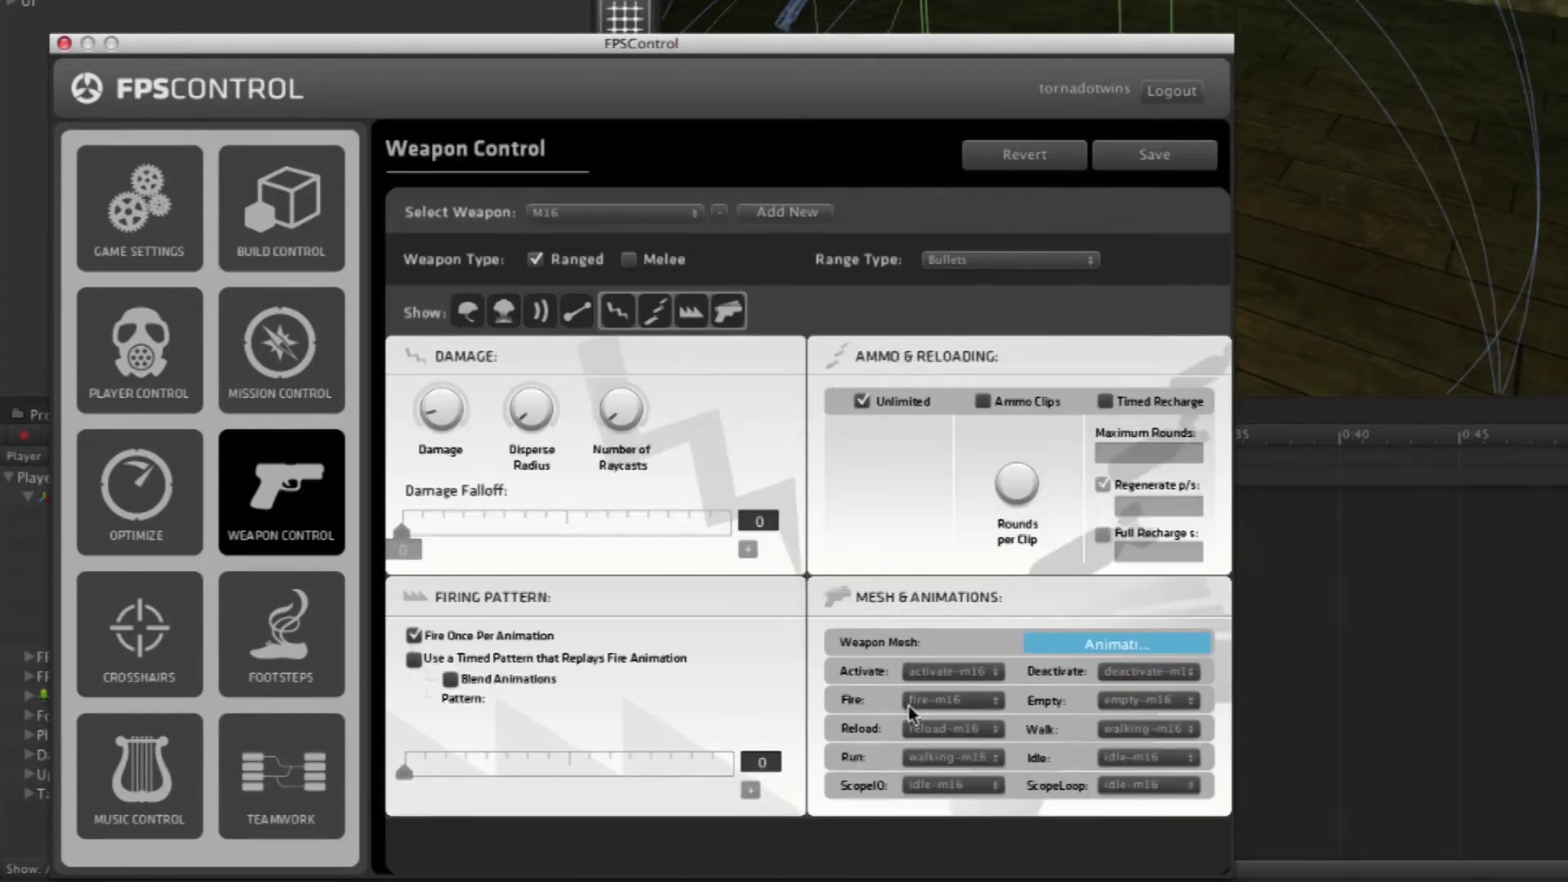
Step: Close the FPS Control window and create a Point Light in the scene
click(516, 311)
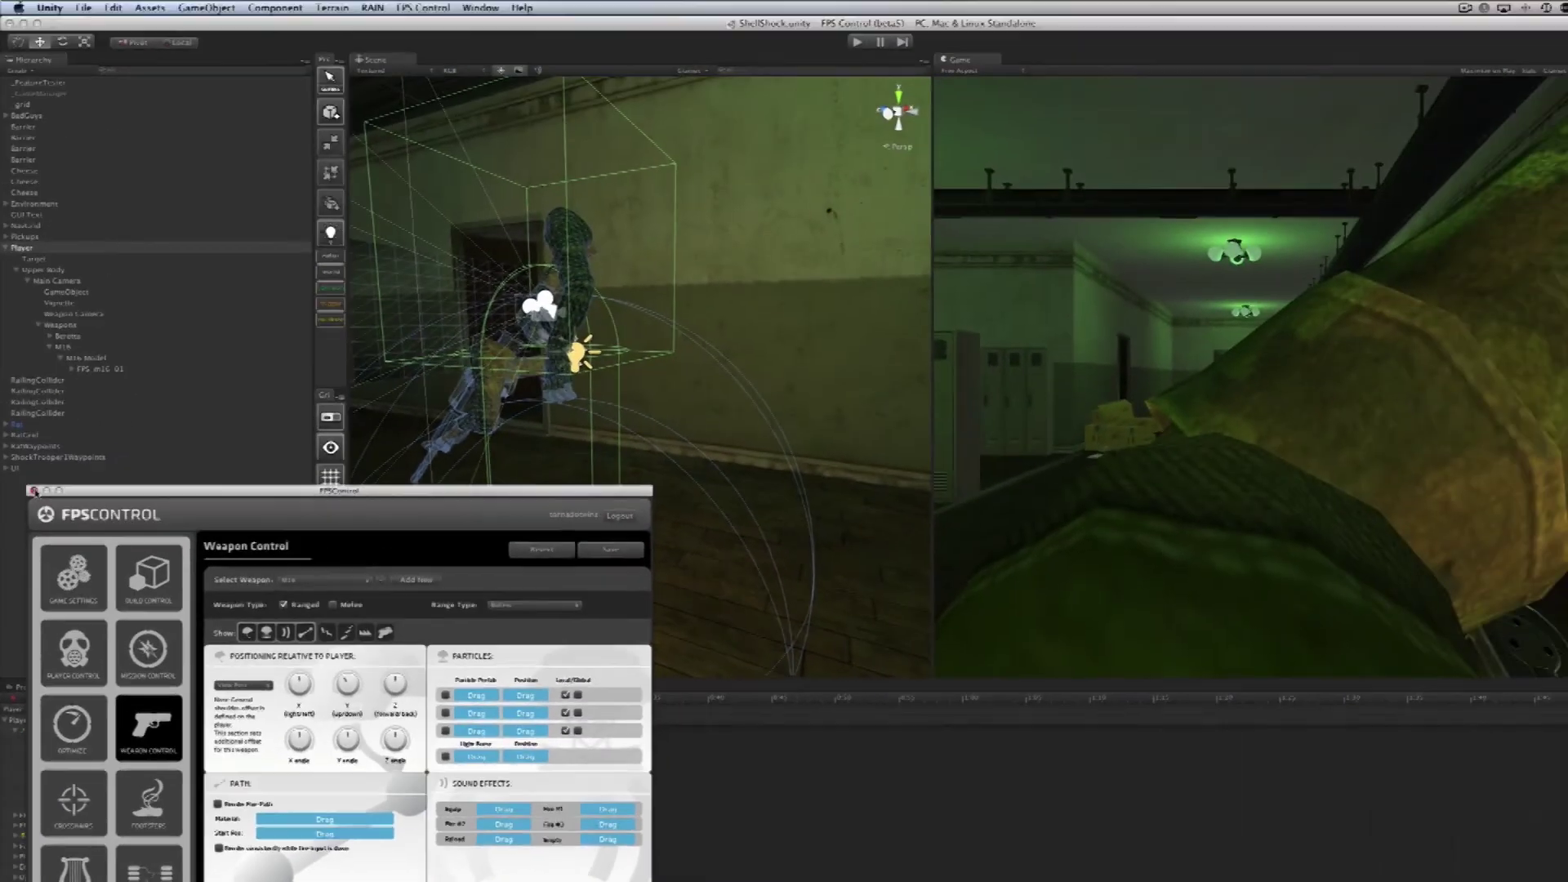
click(65, 43)
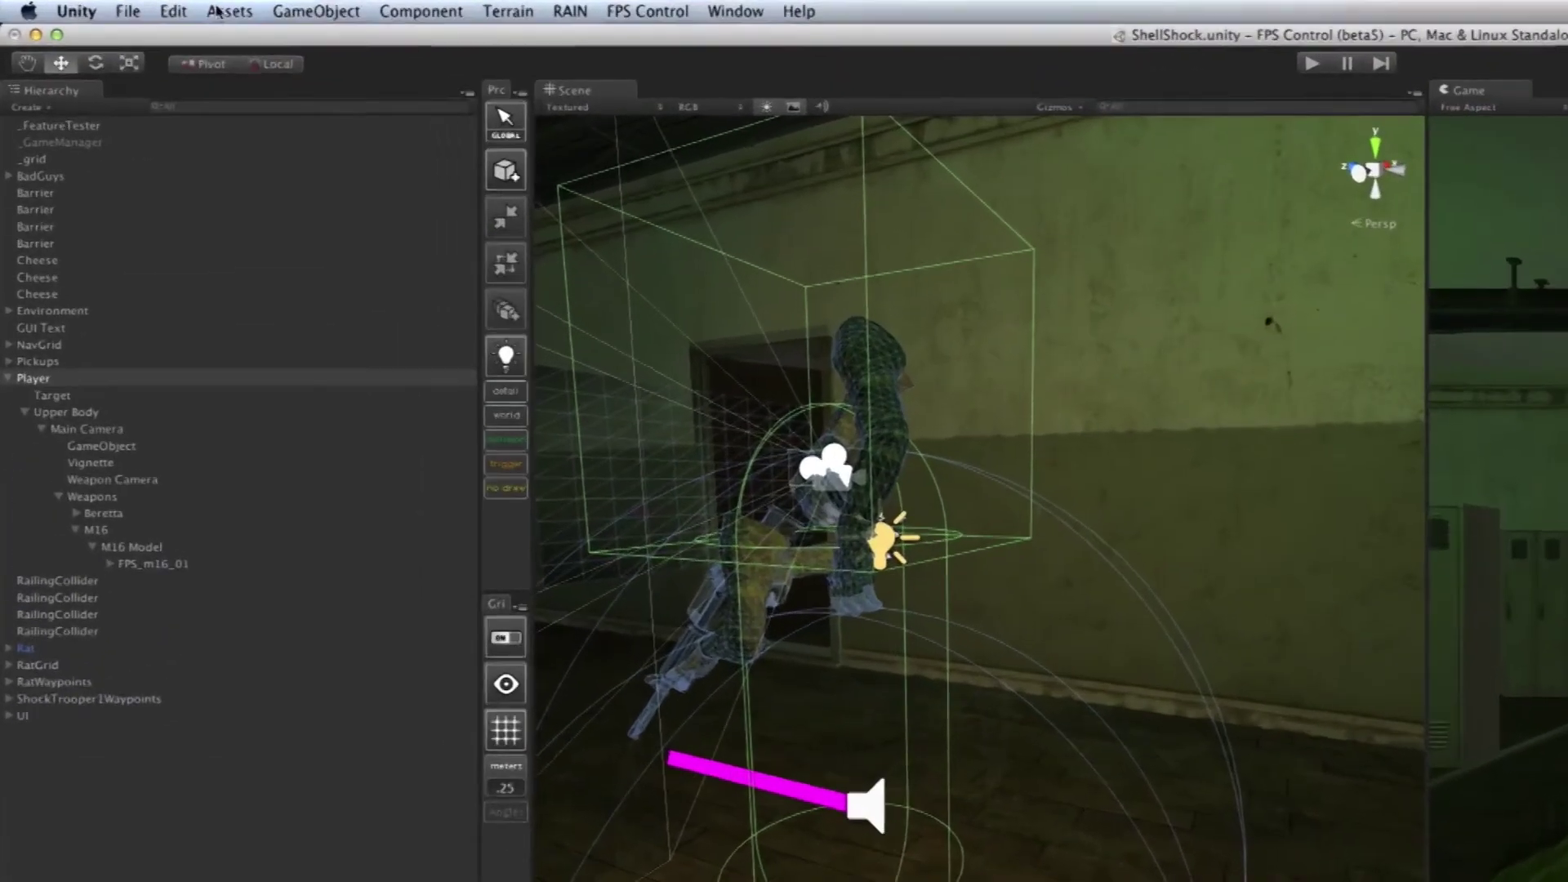
click(206, 7)
mouse_move(208, 38)
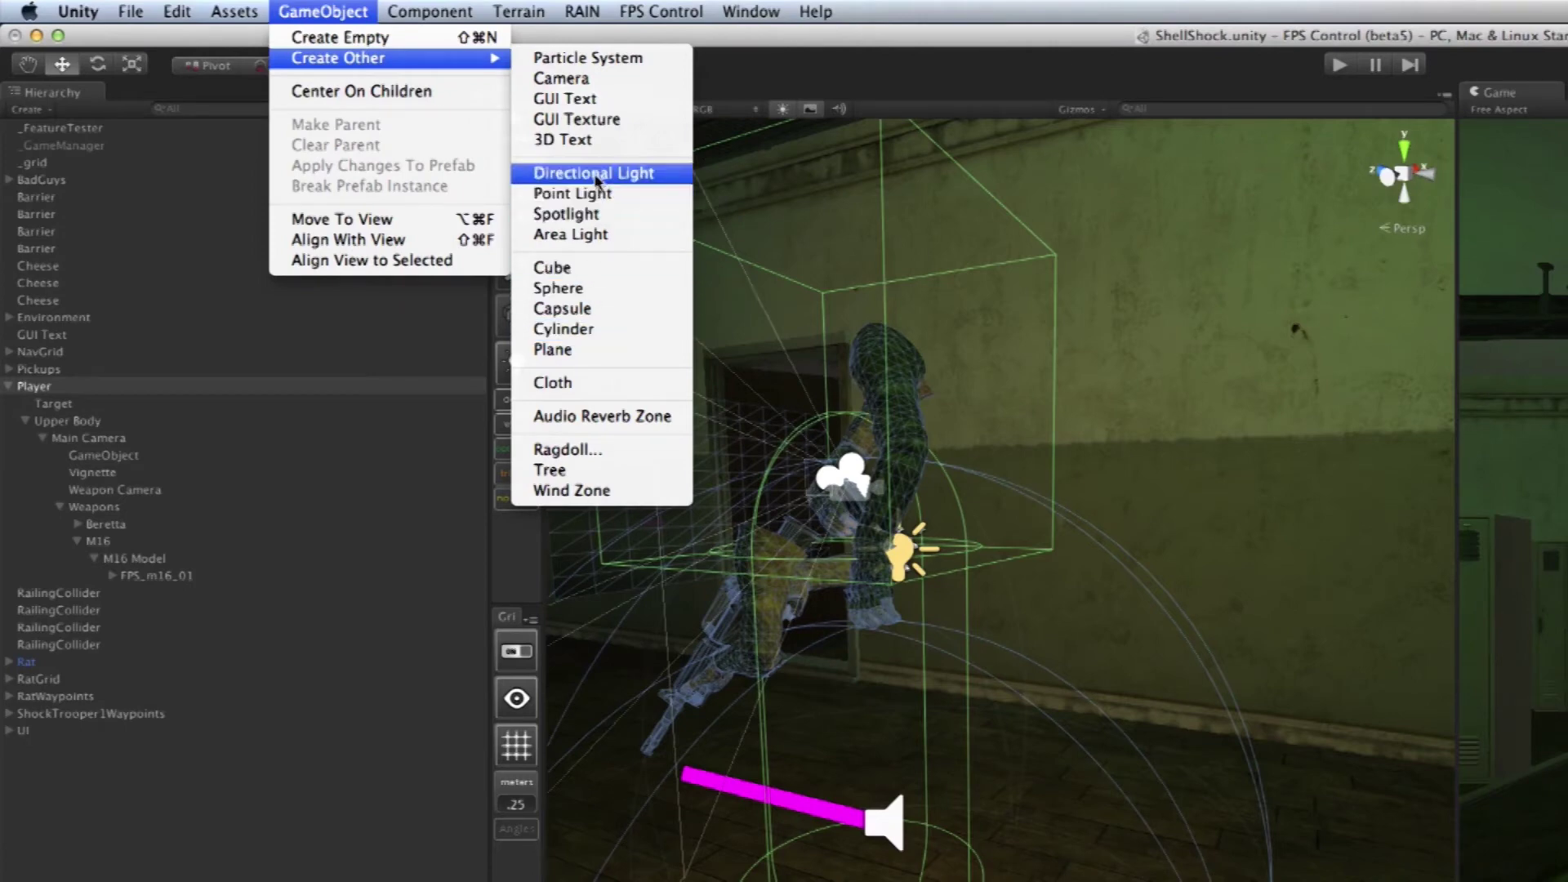
click(582, 194)
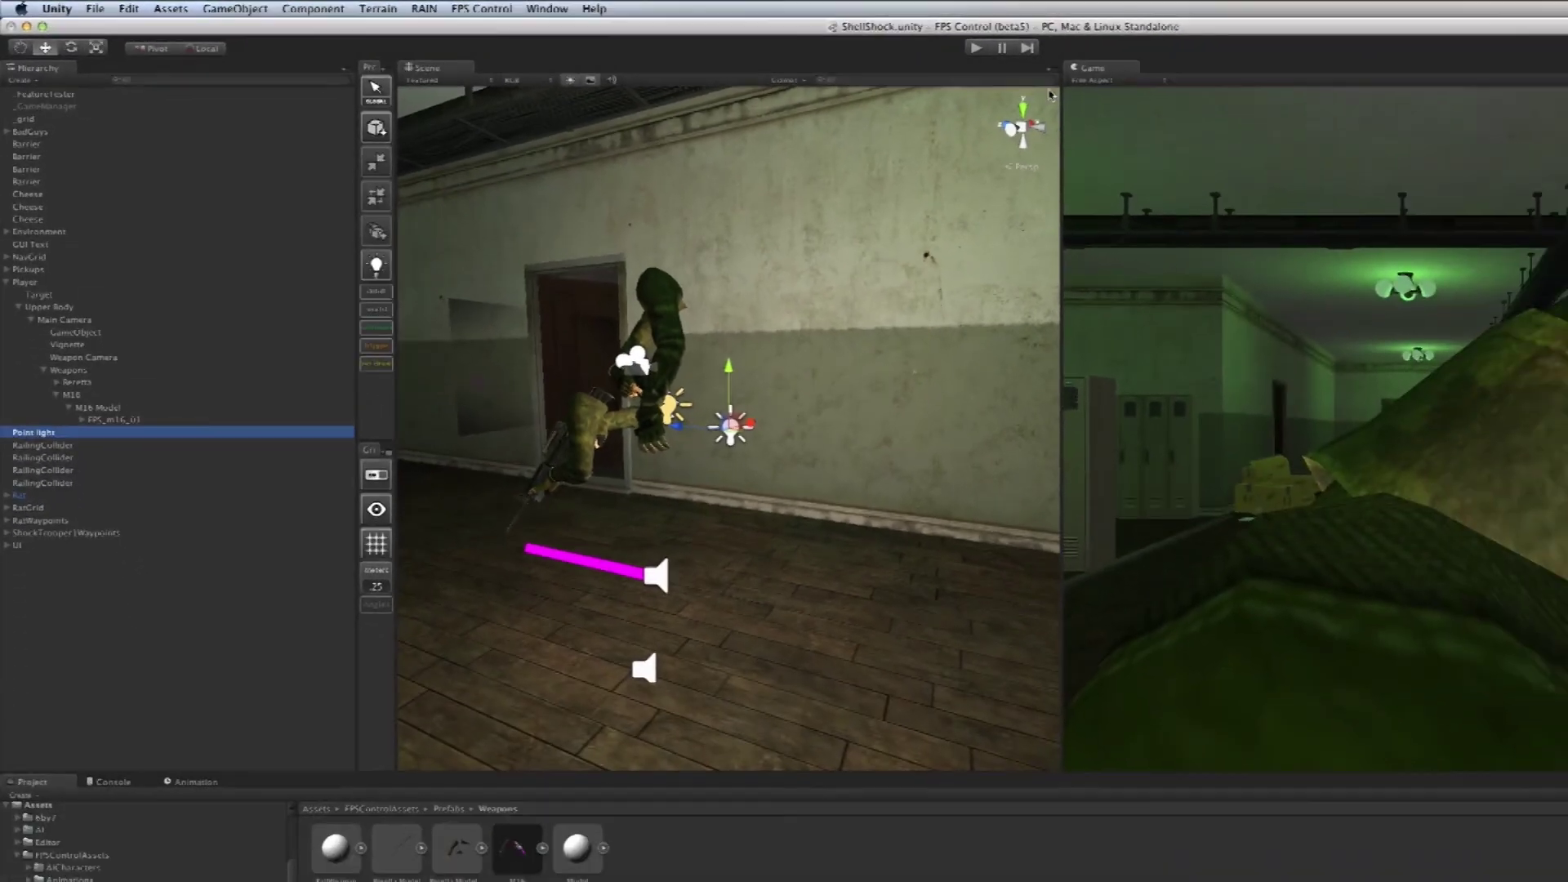
Step: Dock the Game view as a tab alongside the Scene view and return to the Scene view
drag(1501, 94, 1114, 97)
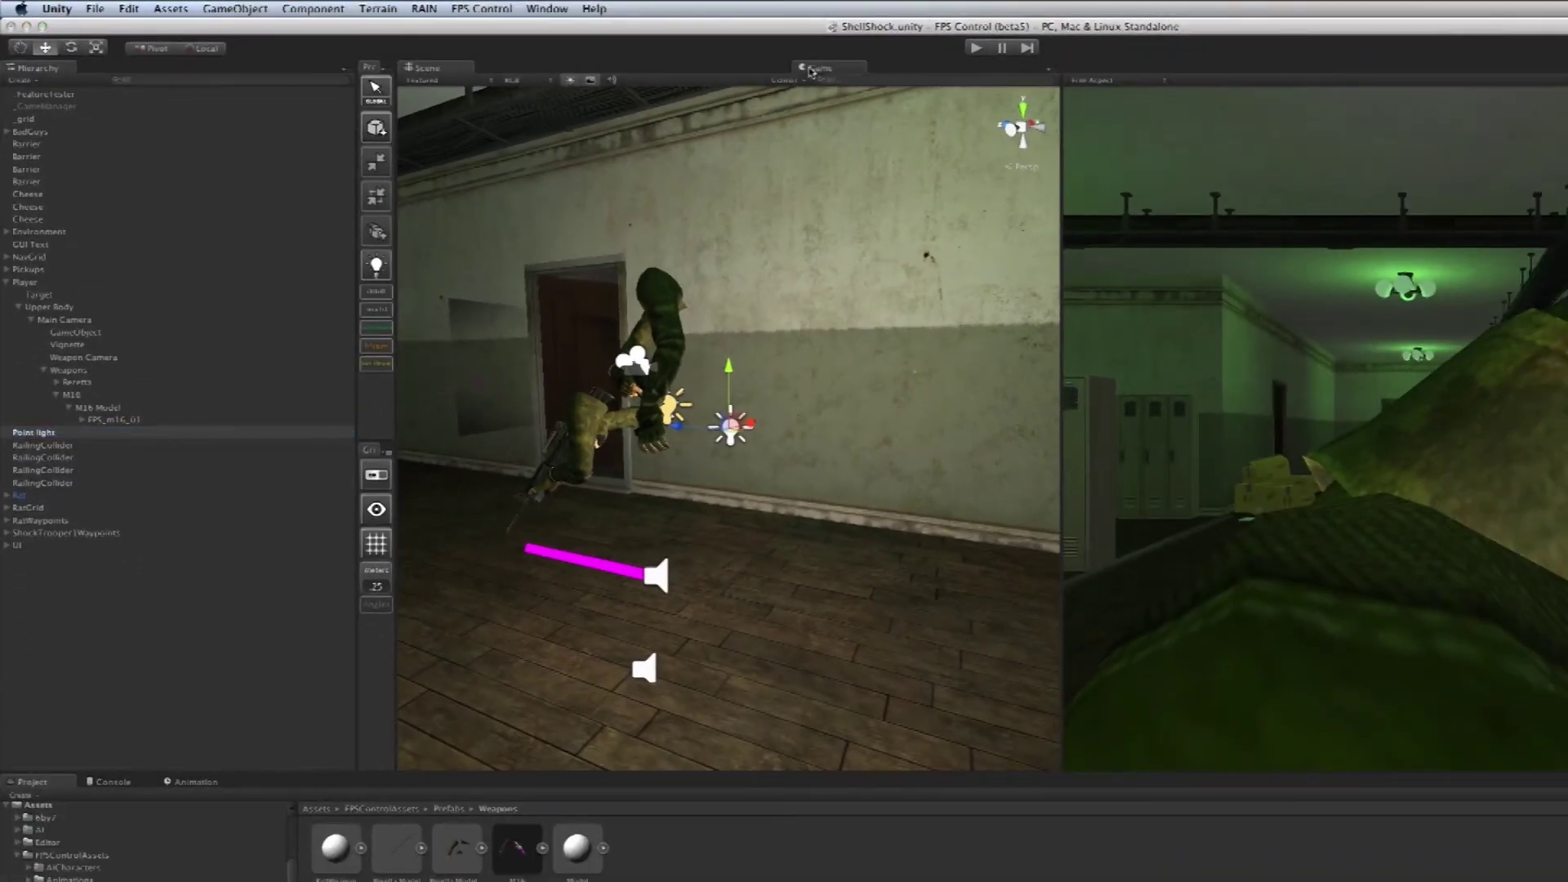
drag(812, 72, 569, 81)
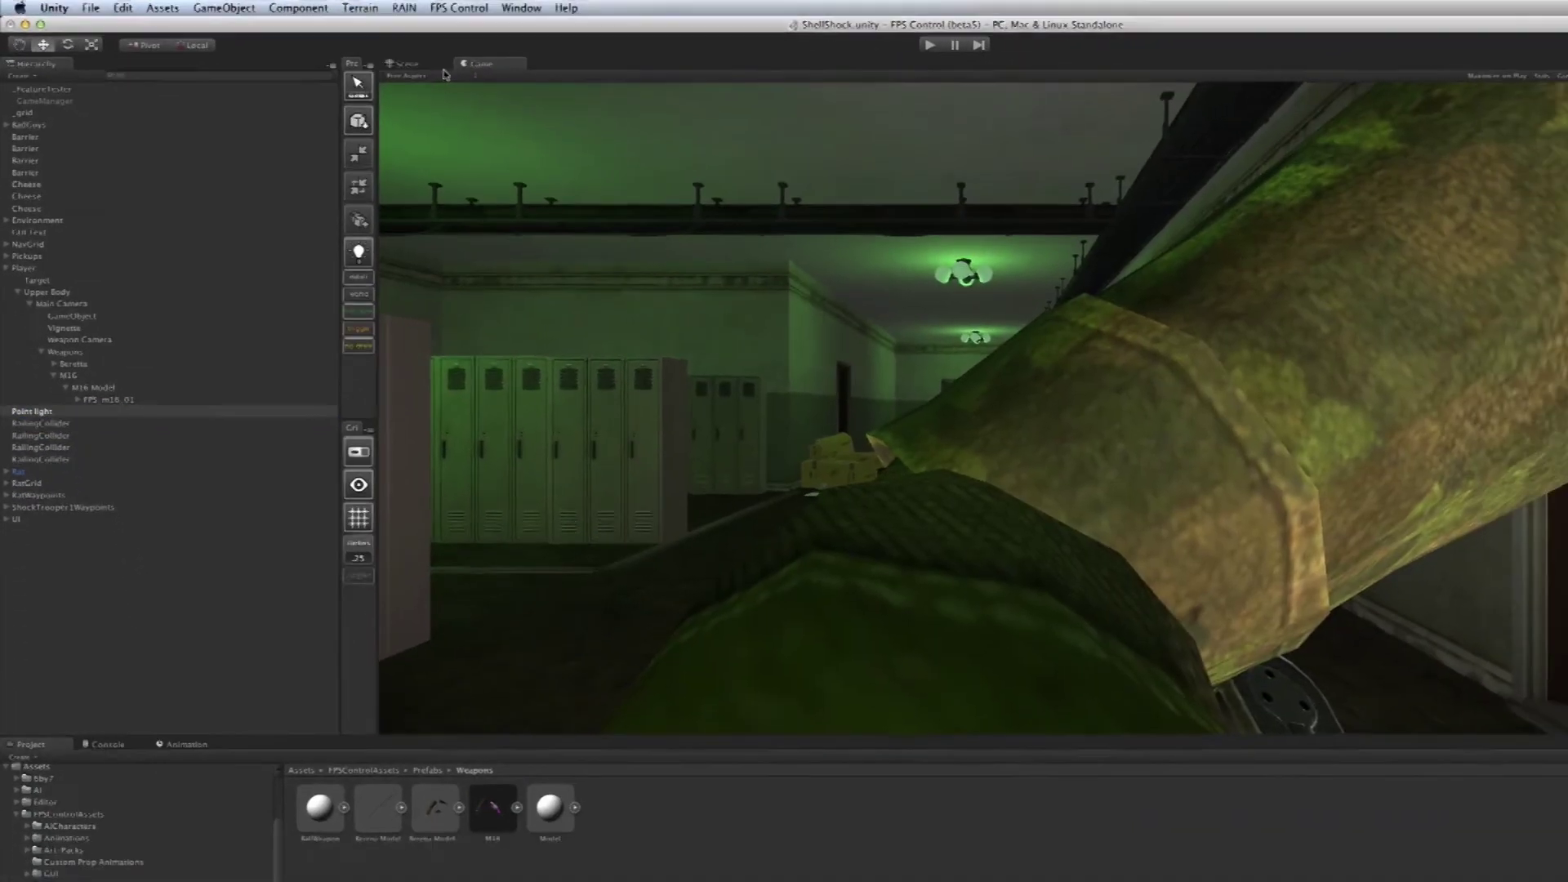
click(450, 67)
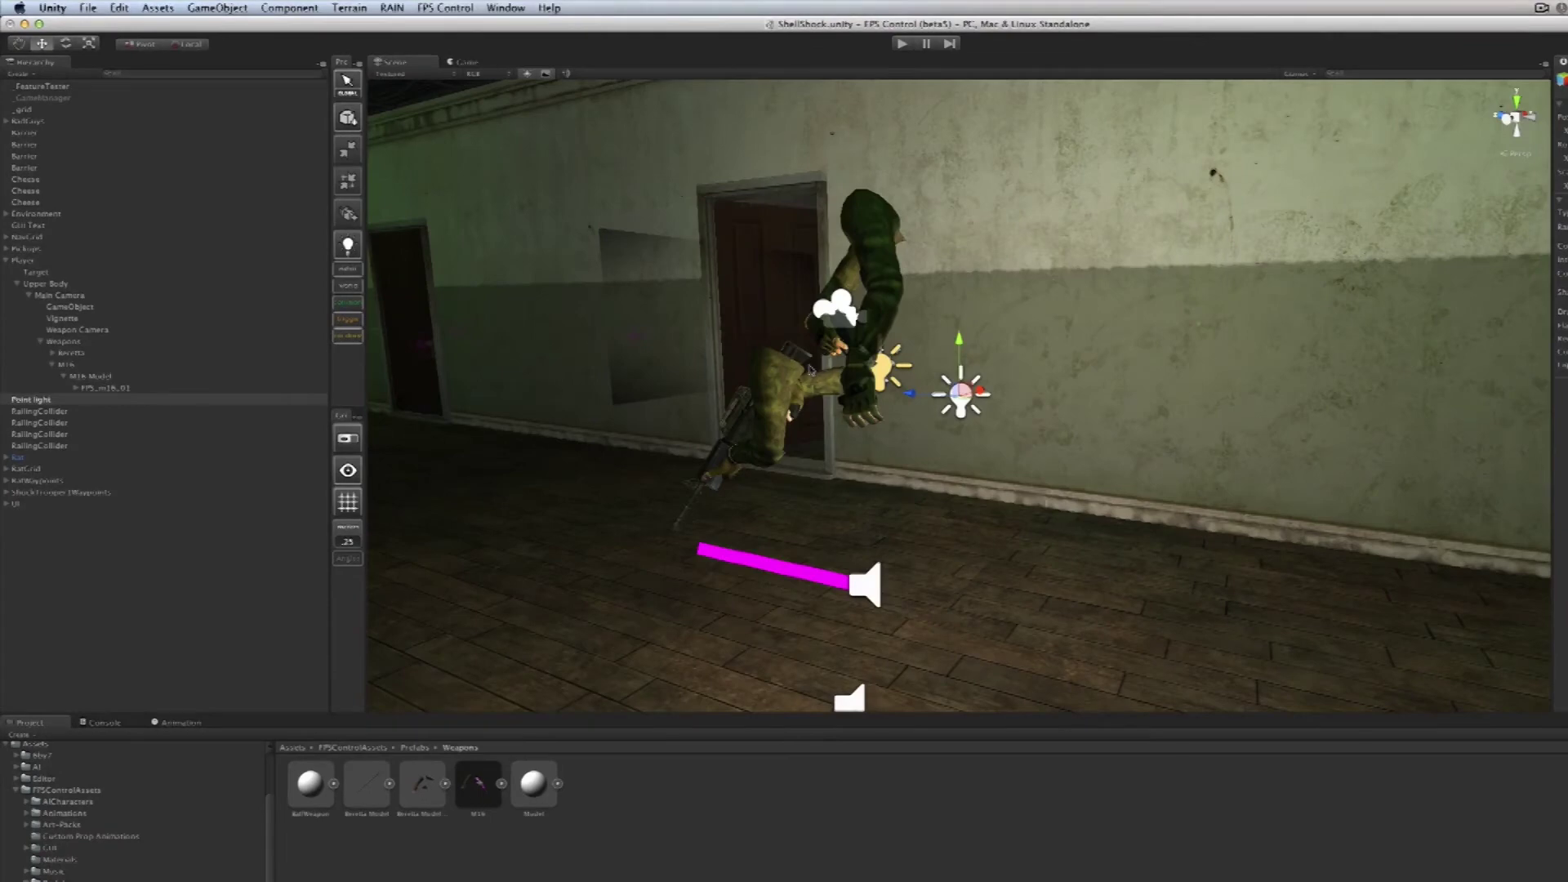
Step: Set the new point light's color to a pale yellow
key(f)
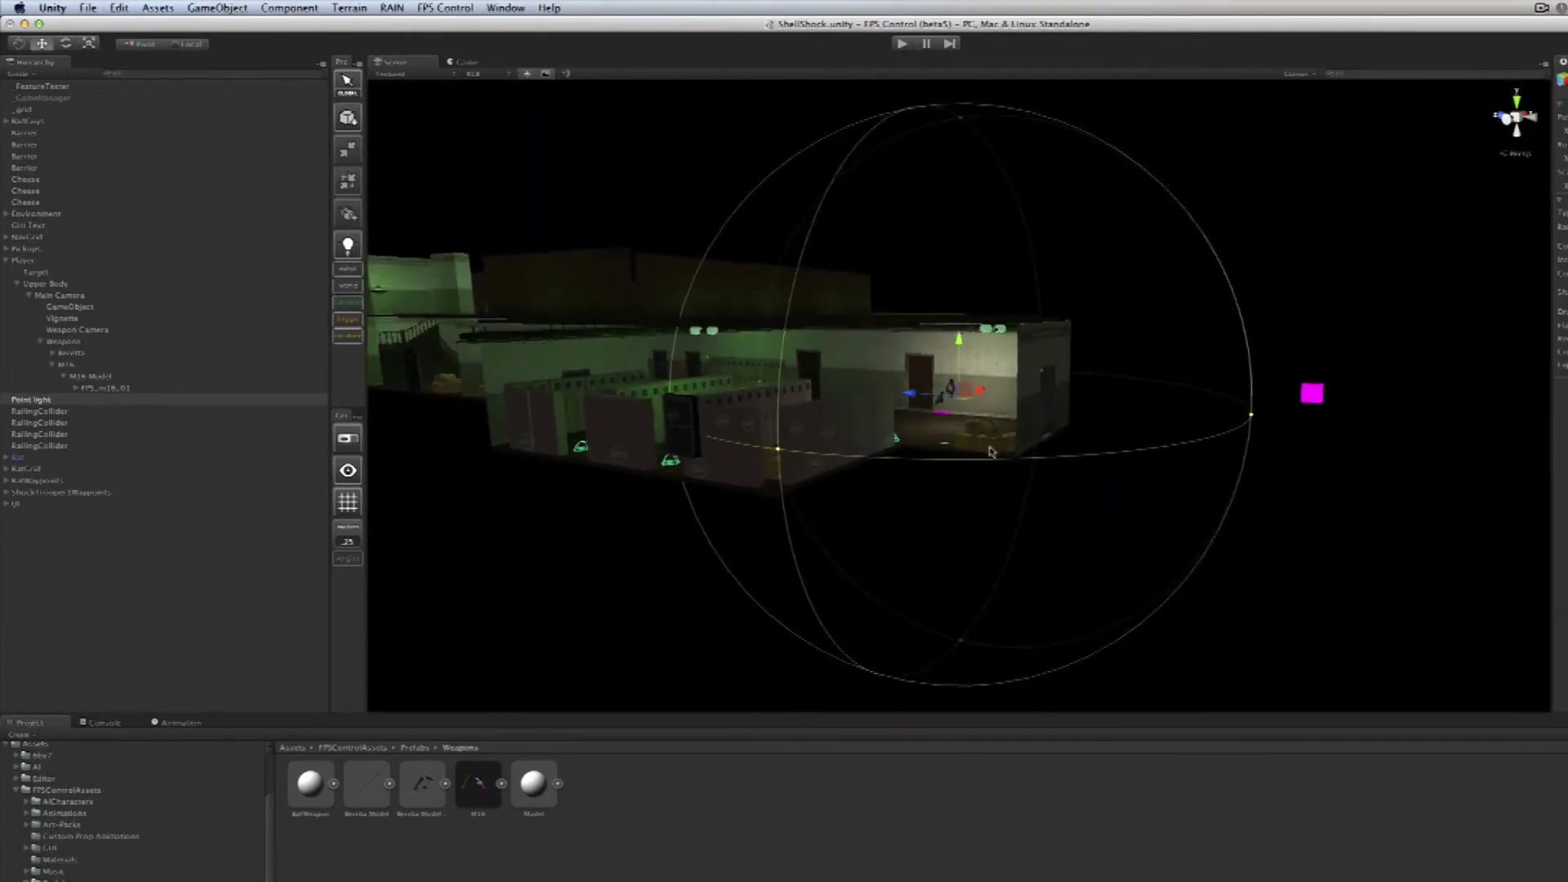
scroll(1023, 460, up, 15)
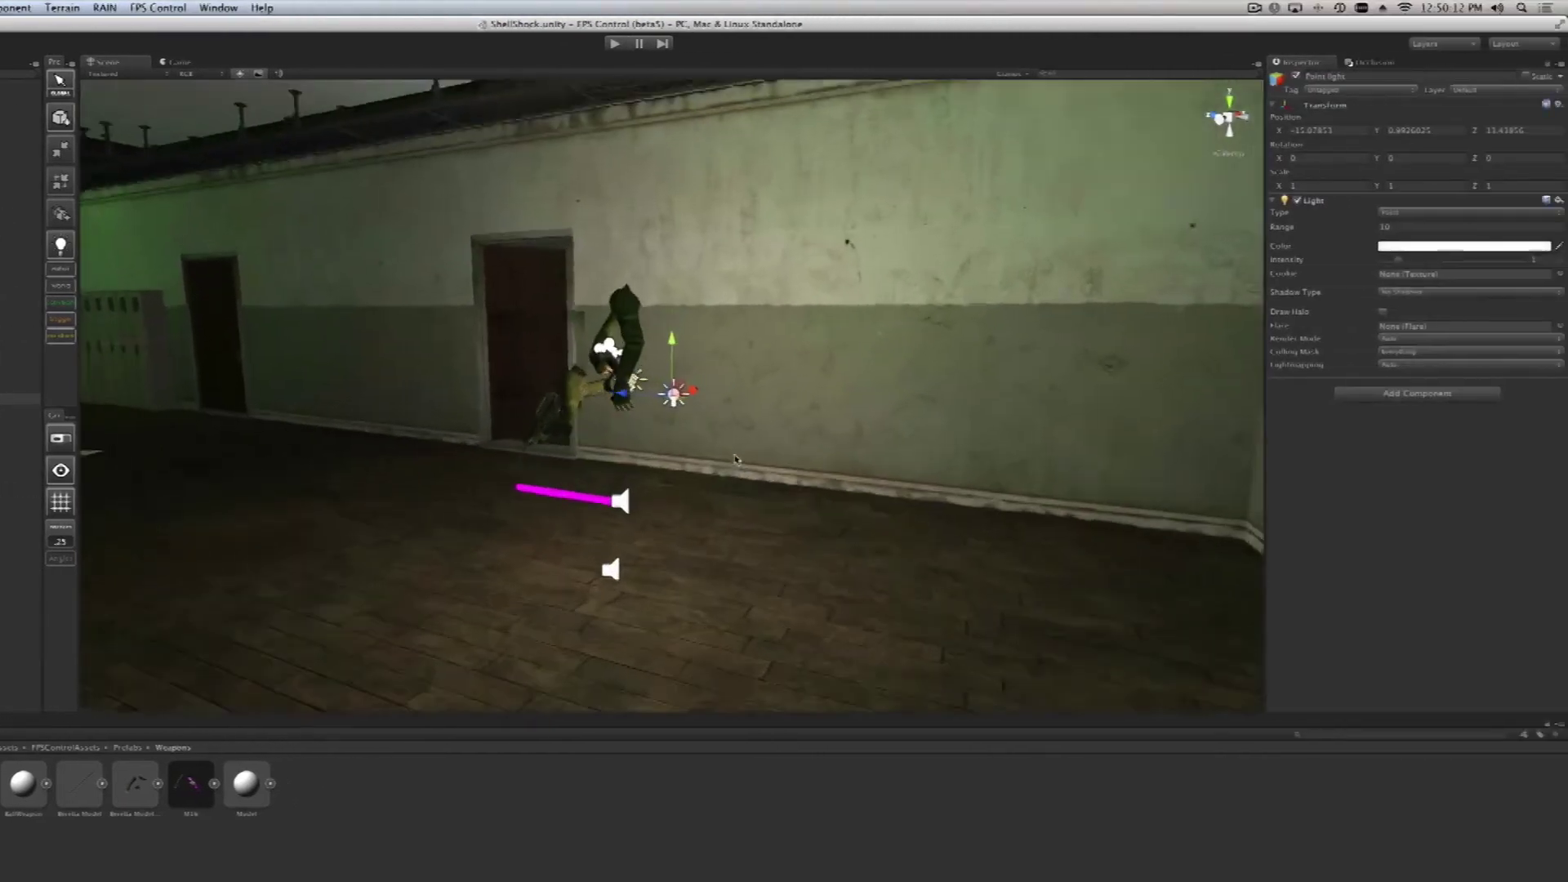
click(1446, 248)
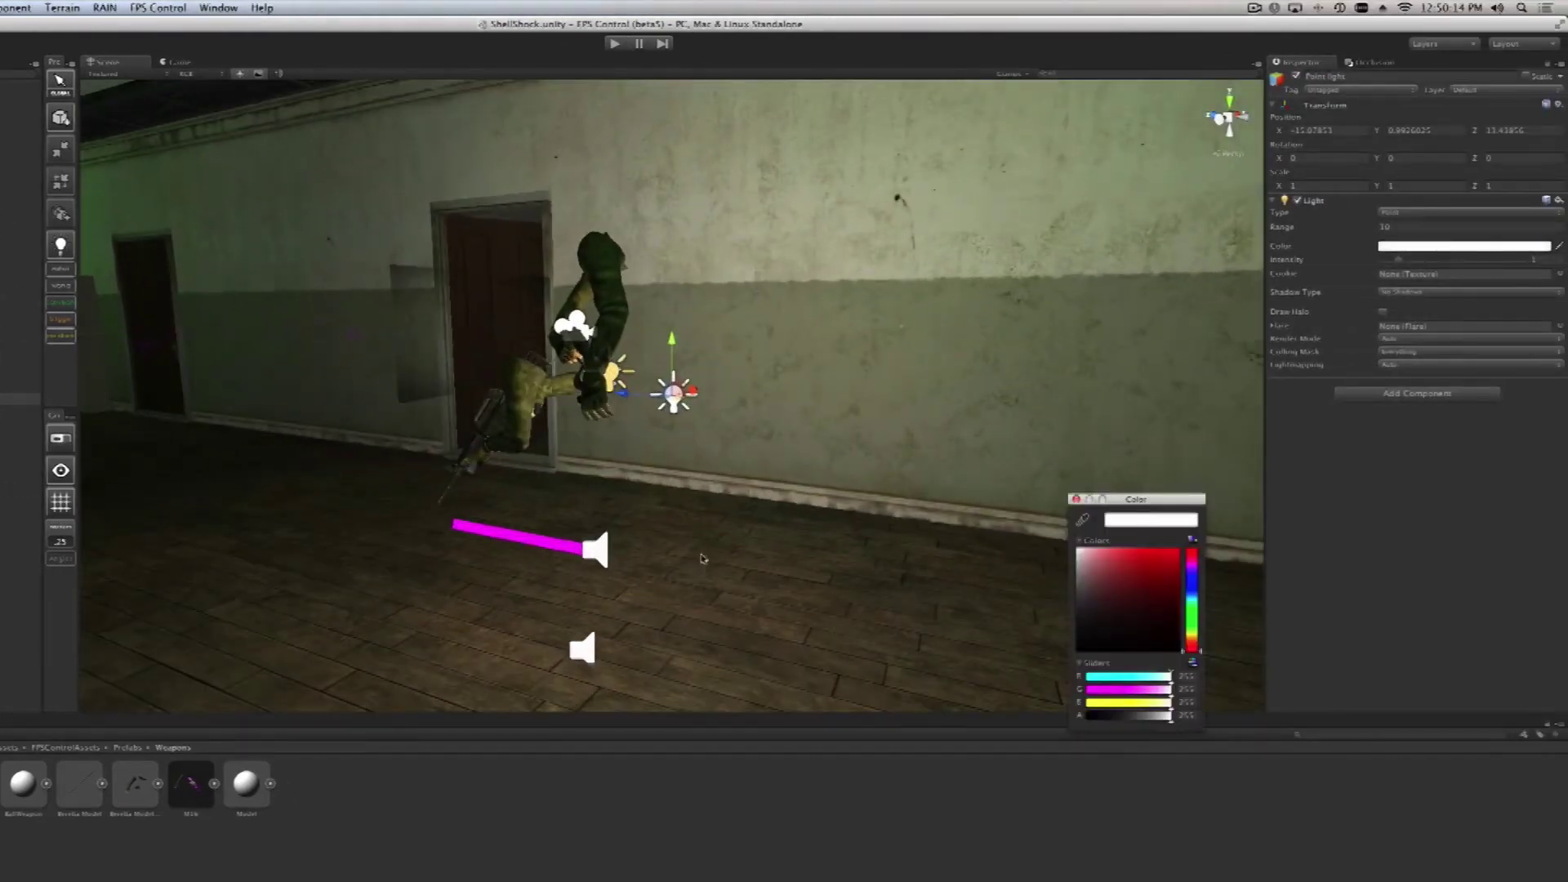
drag(1191, 629, 1192, 639)
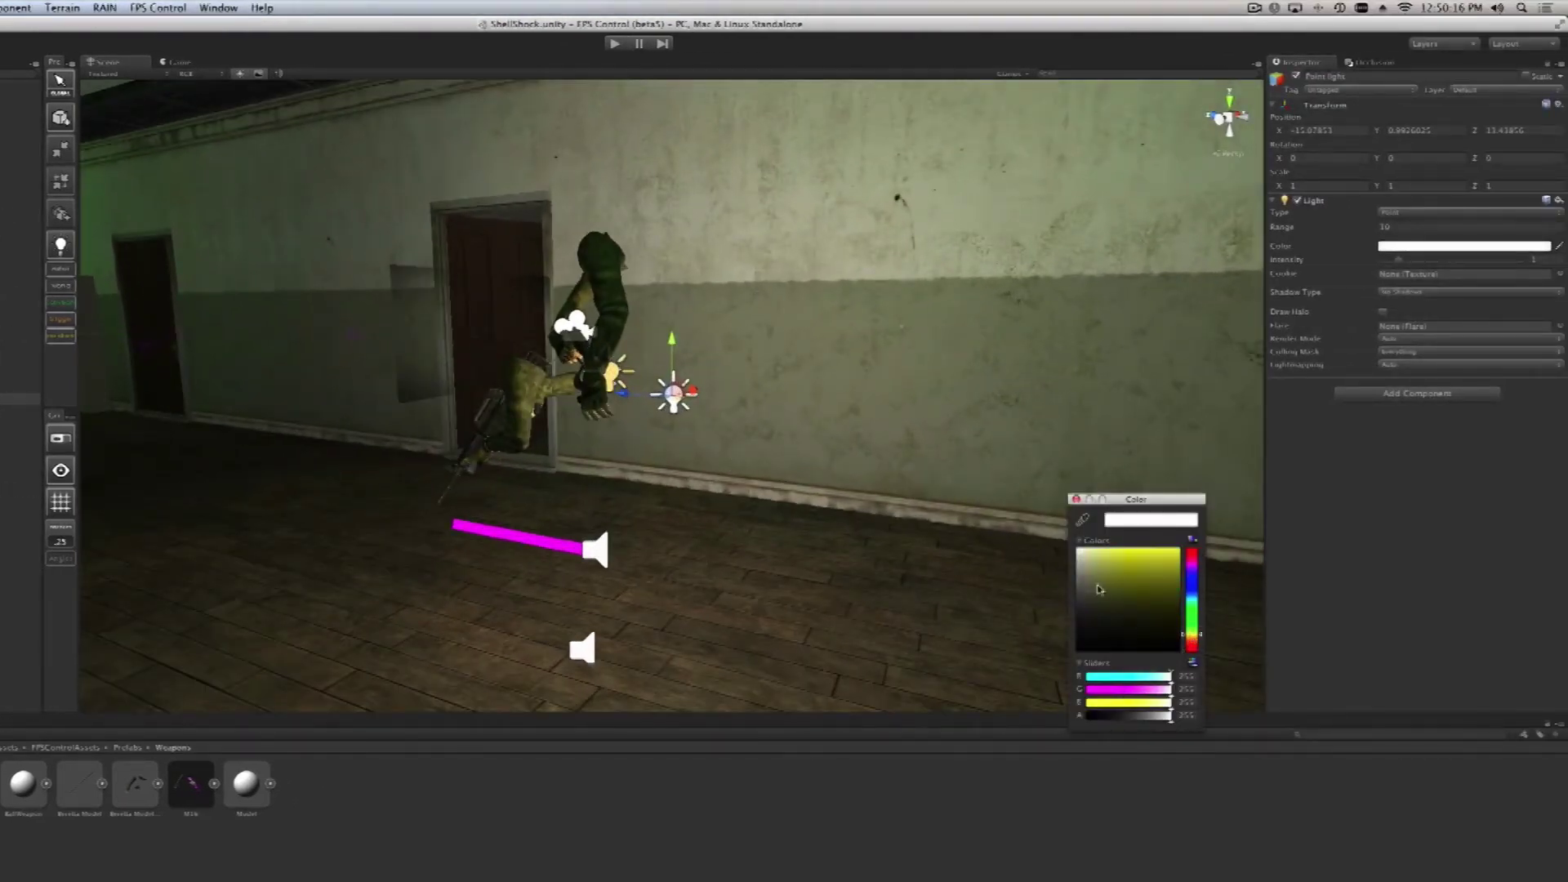
drag(1100, 588, 1109, 545)
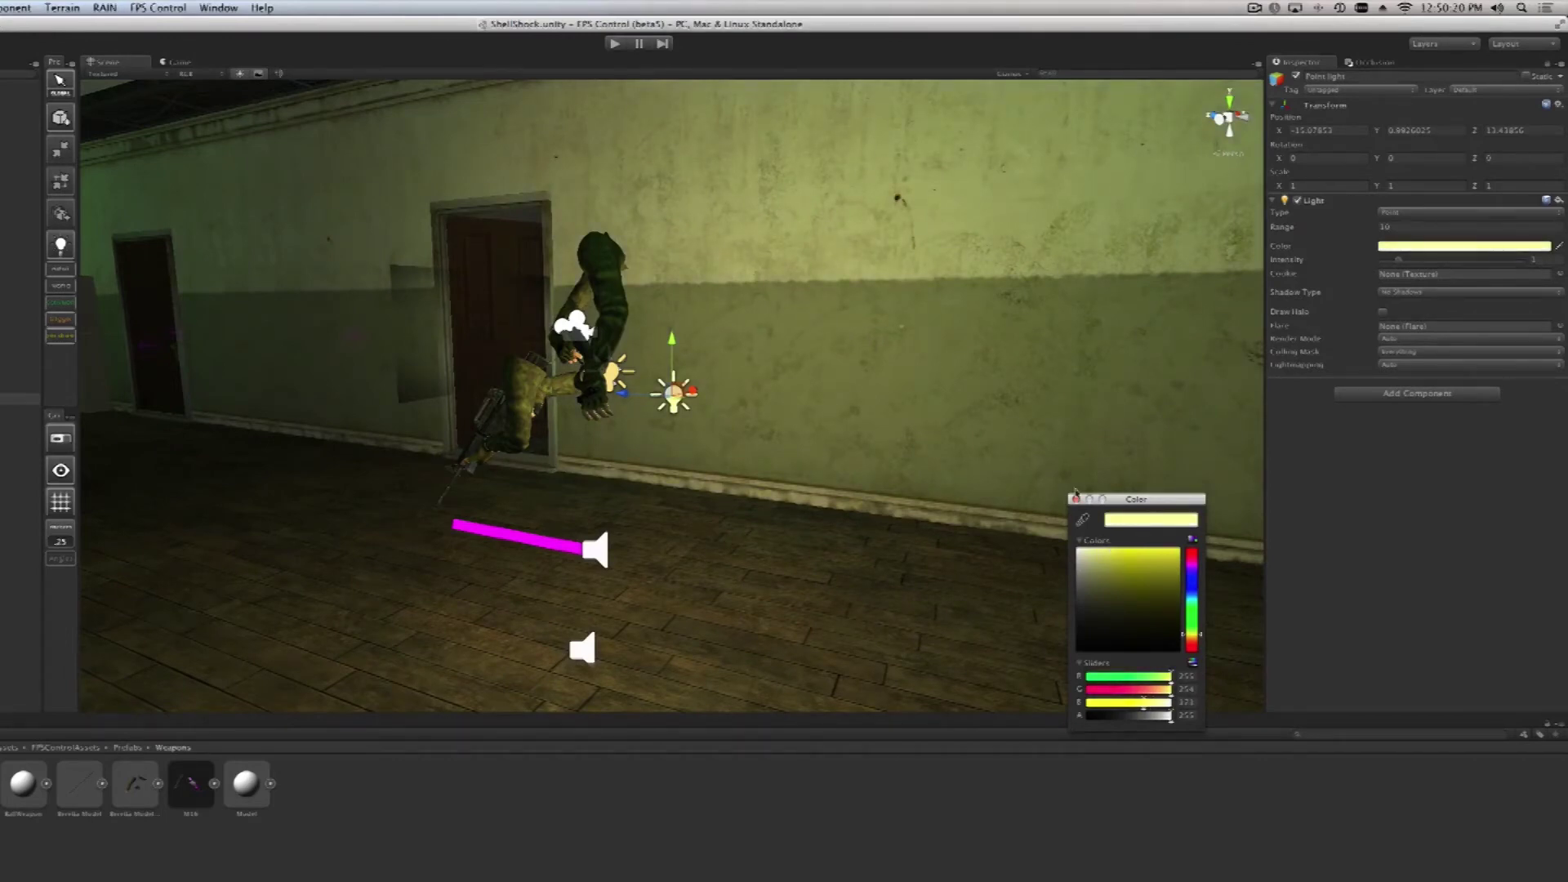
click(1076, 500)
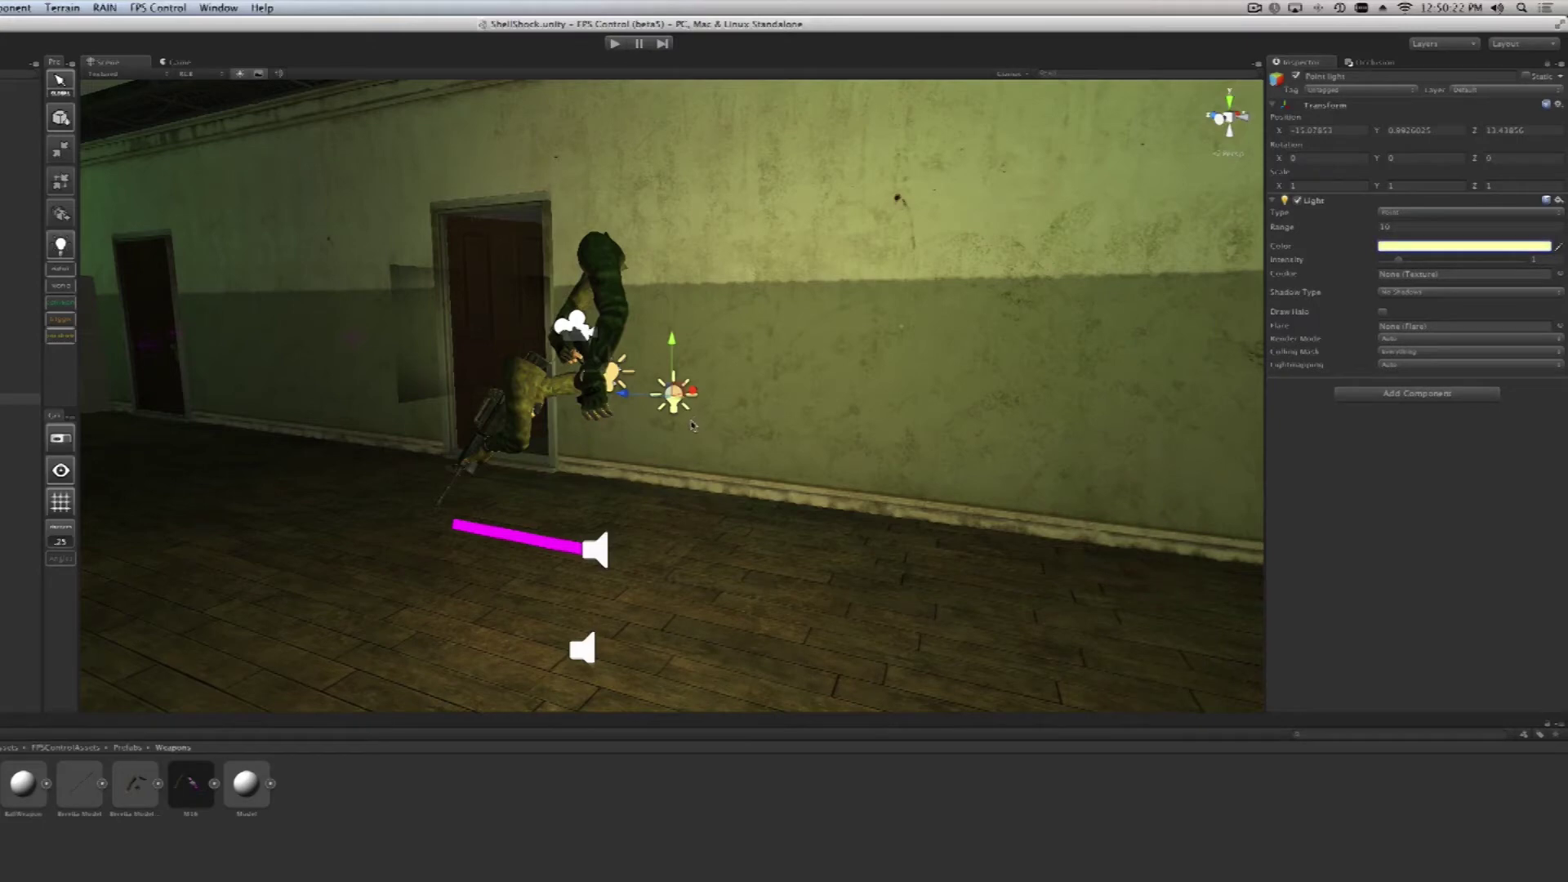
Step: Move the point light to the M16's muzzle, at about X -15.43, Y 0.46, Z 14.41, and rename it Blast
drag(673, 396, 431, 521)
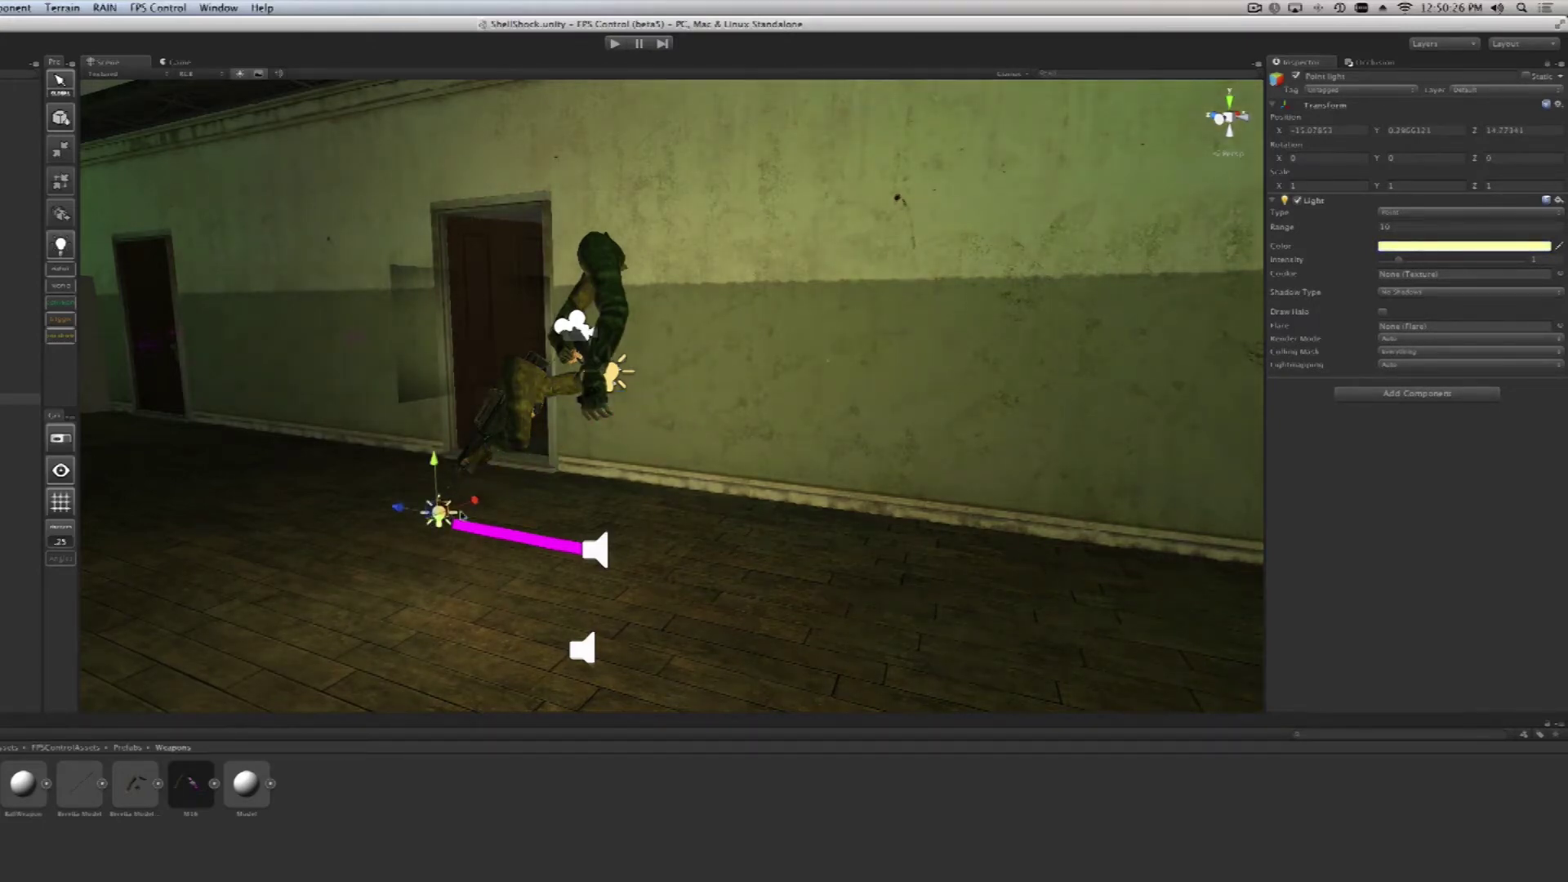
key(f)
scroll(655, 478, up, 10)
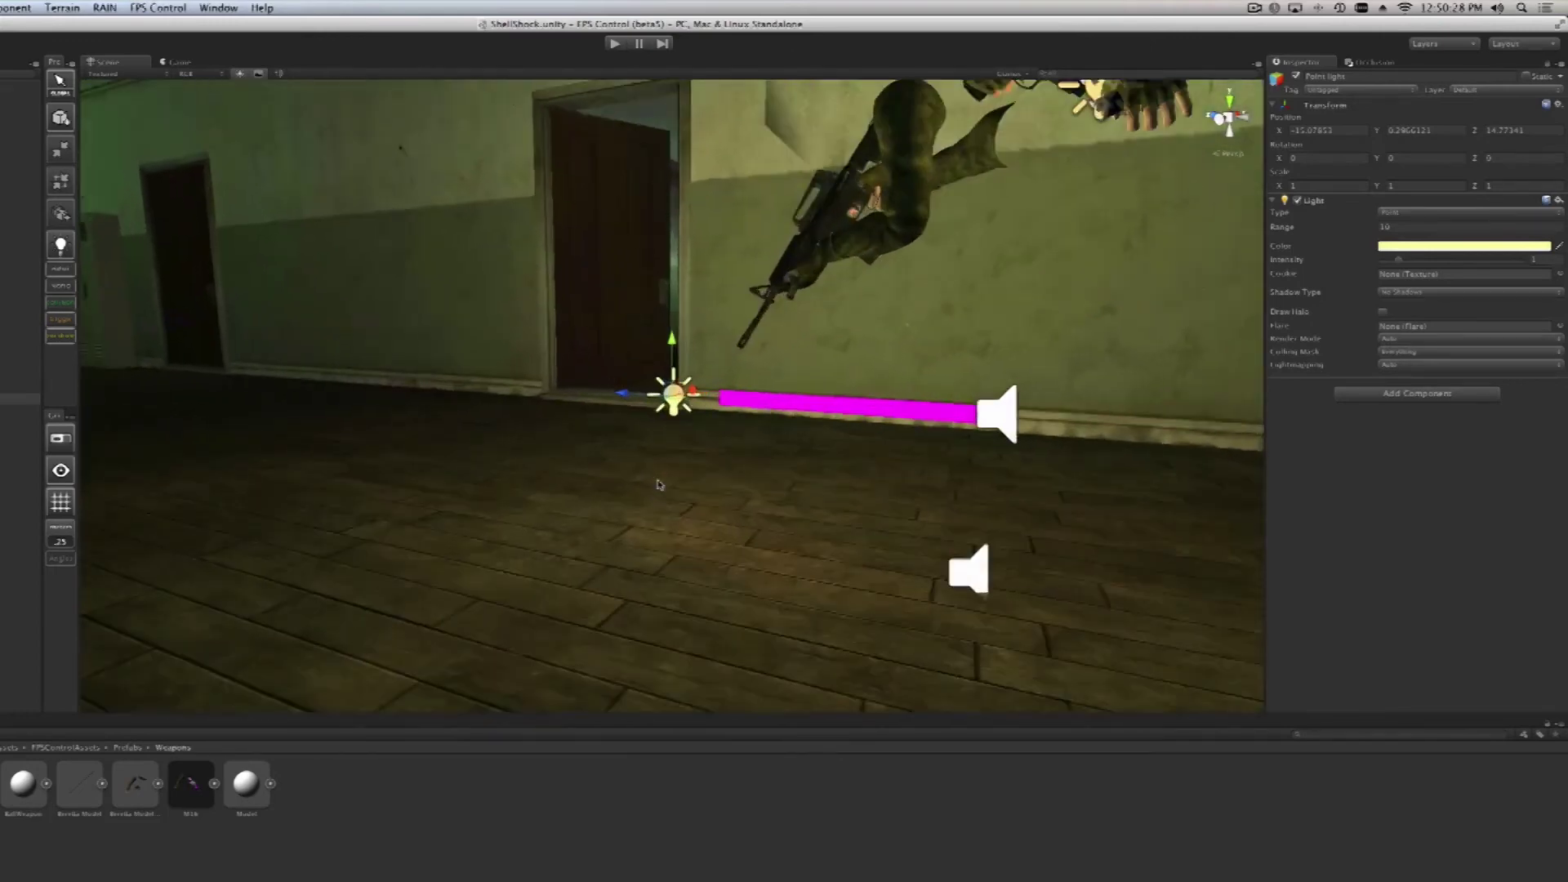
scroll(660, 484, up, 3)
alt+drag(581, 495, 746, 497)
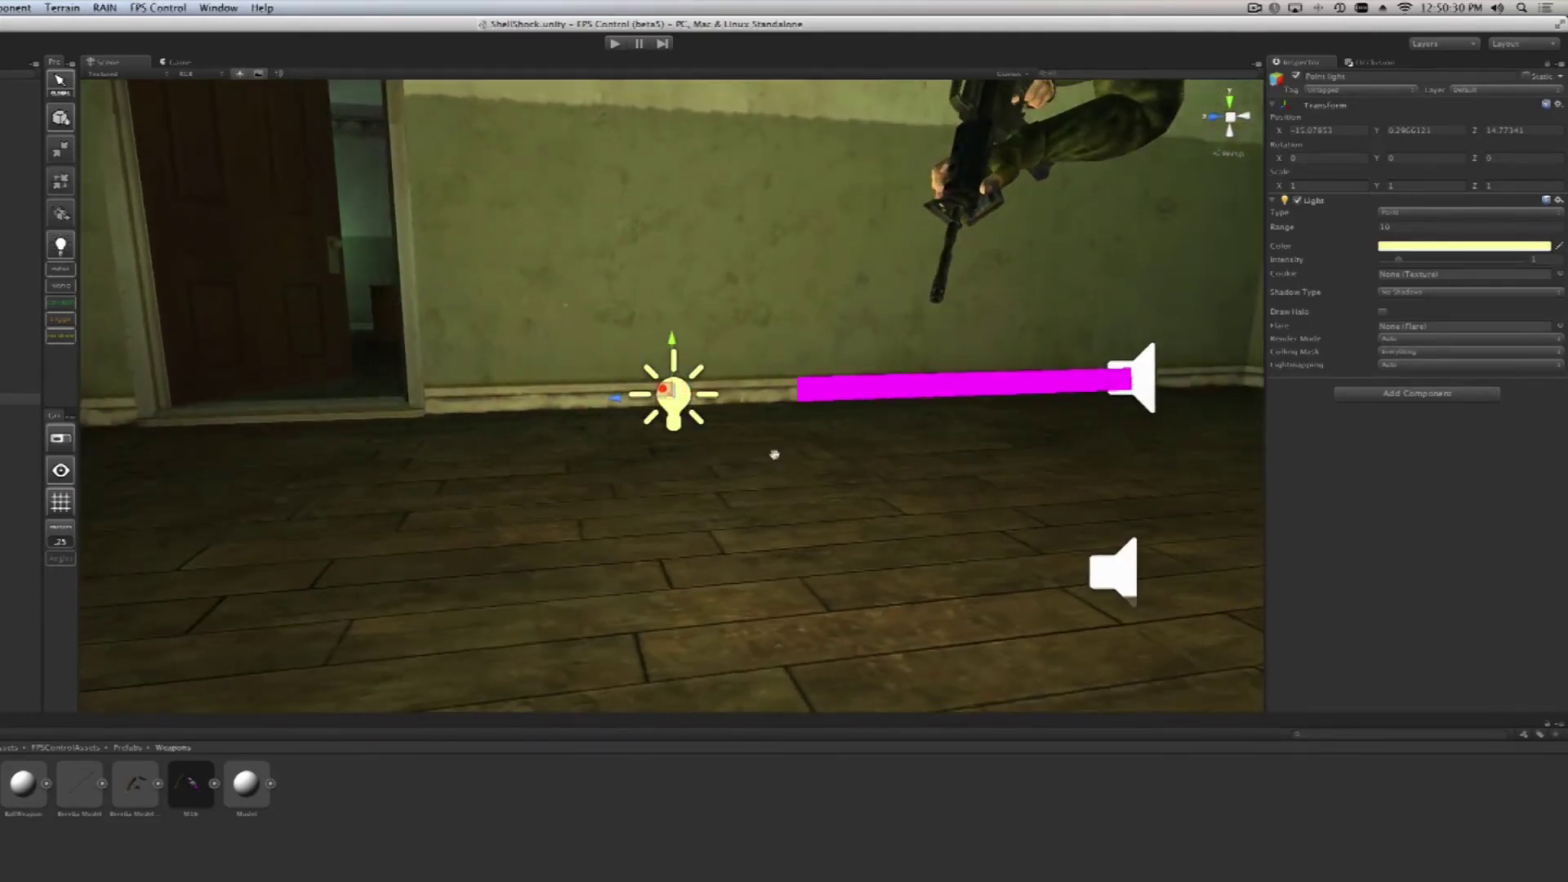
middle_drag(774, 454, 573, 536)
alt+drag(574, 536, 645, 533)
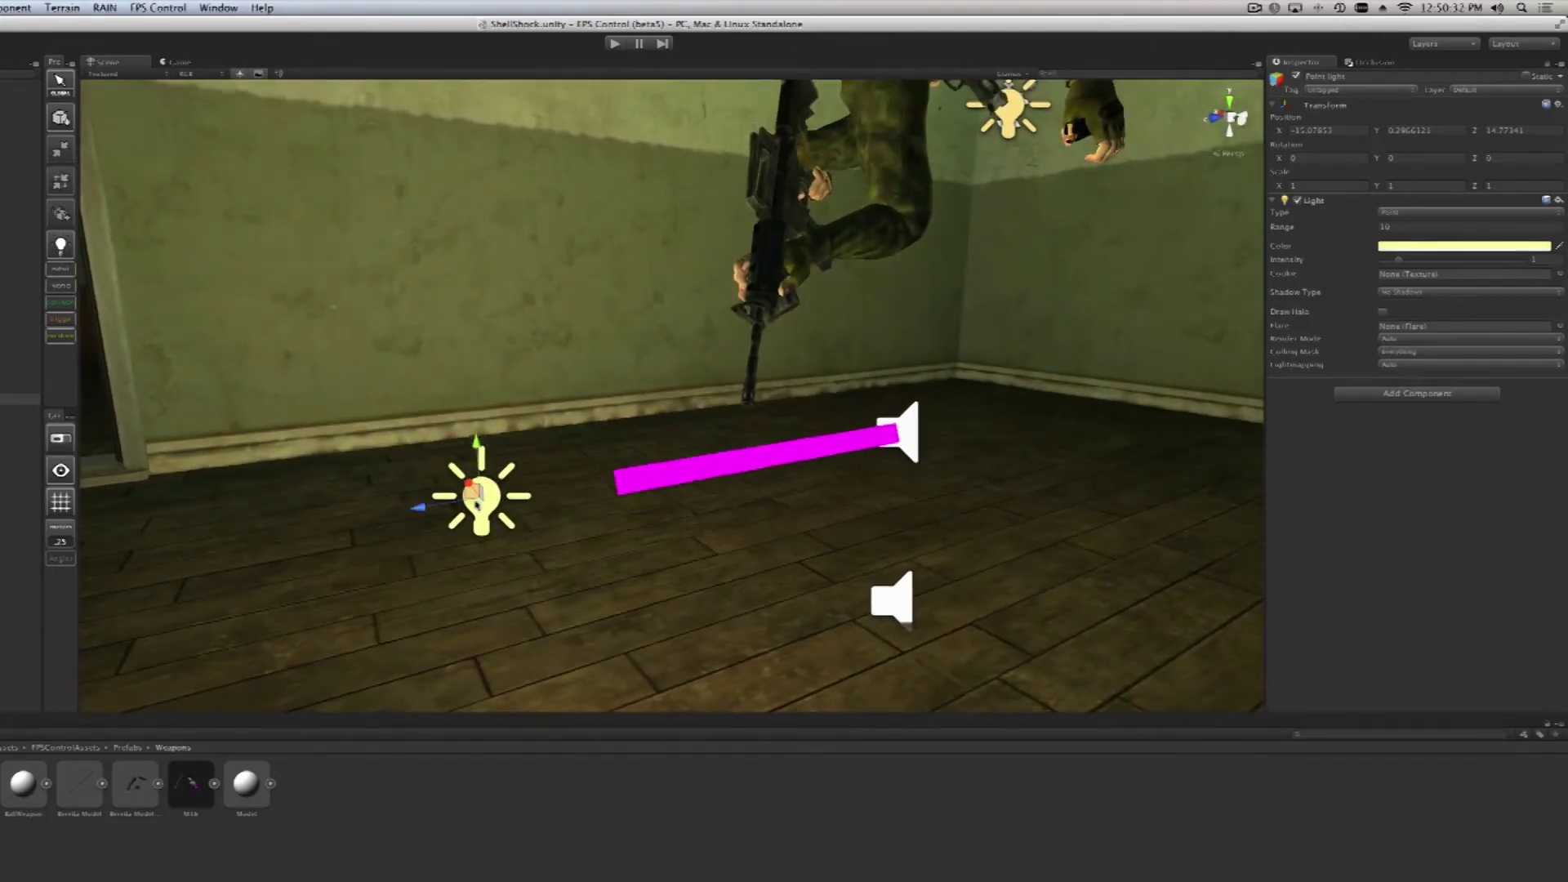
drag(476, 504, 570, 447)
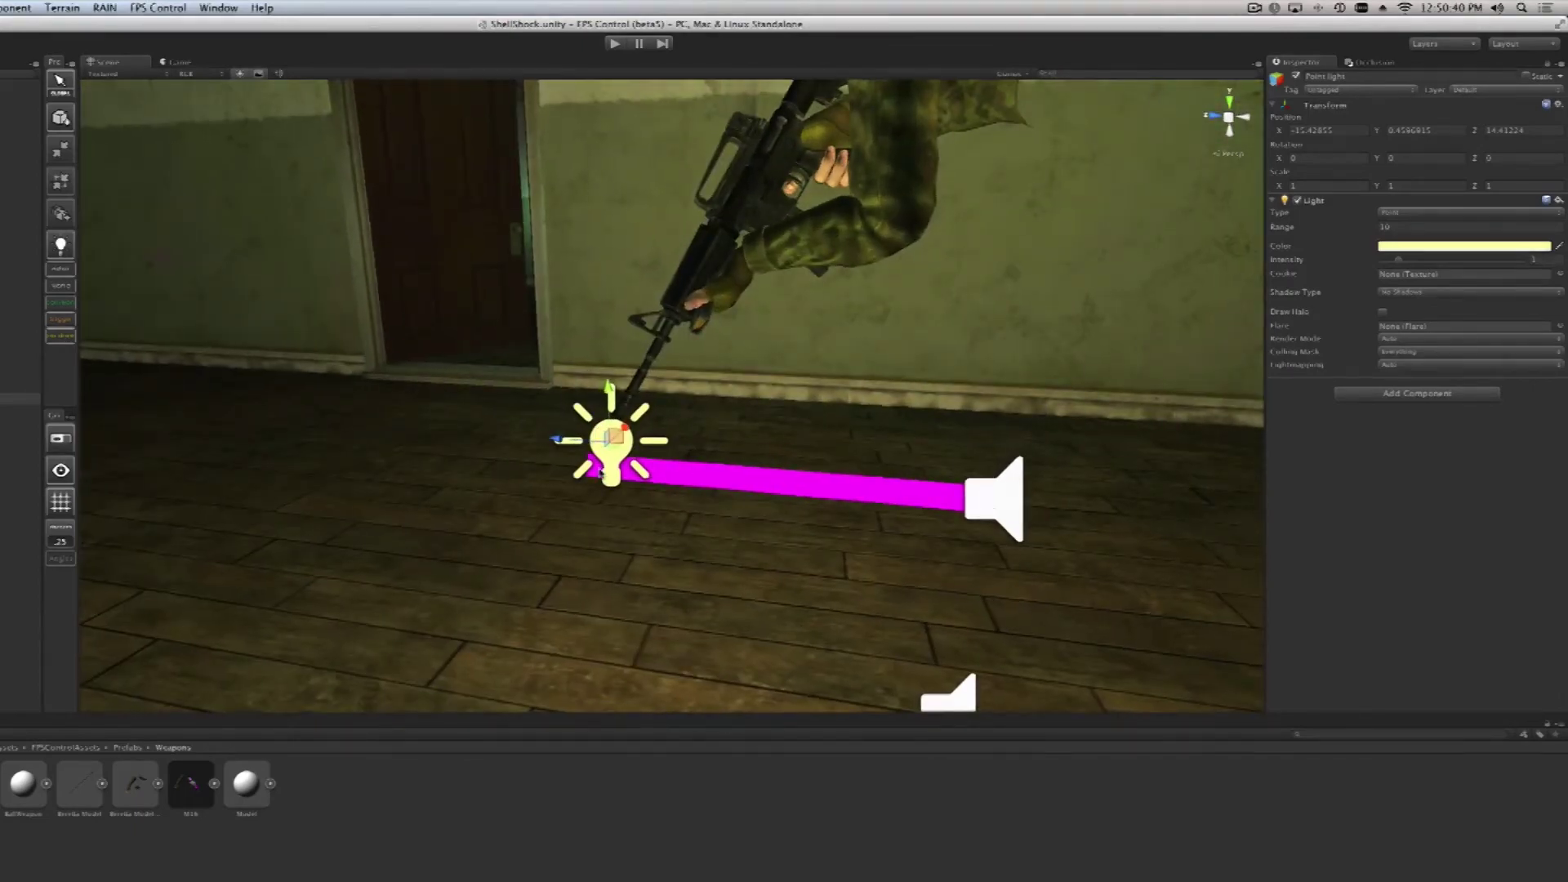
scroll(692, 375, down, 2)
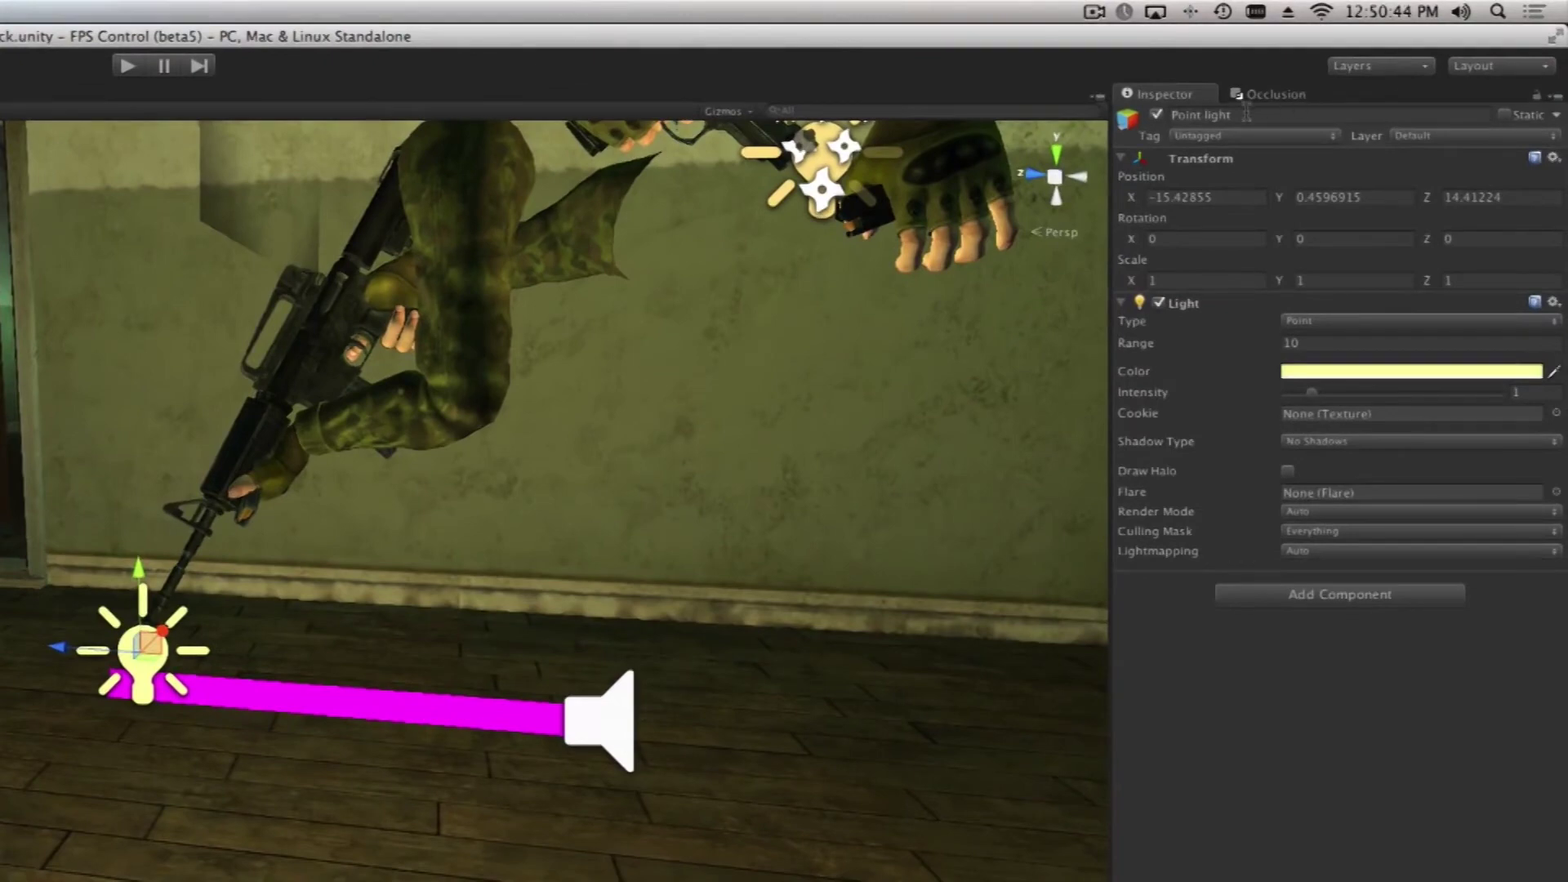
click(1248, 115)
text(Blast)
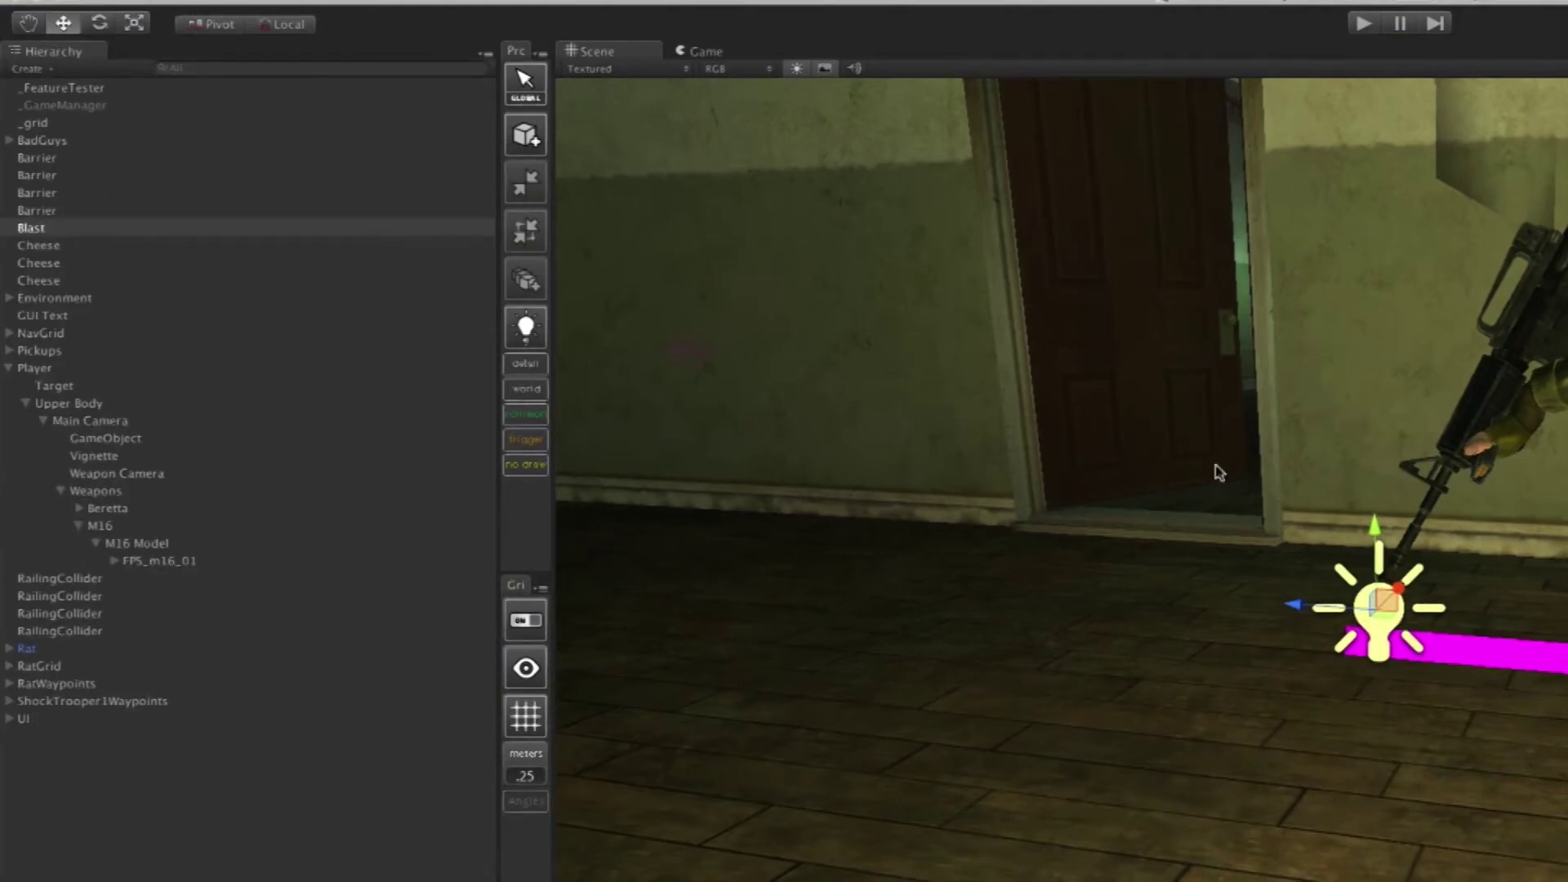
Step: Expand the M16 model's bone hierarchy from FPS_m16_01 through the Bip01 pelvis and spine bones down to Bip01 Spine2
scroll(1219, 473, down, 5)
alt+drag(1356, 475, 1564, 454)
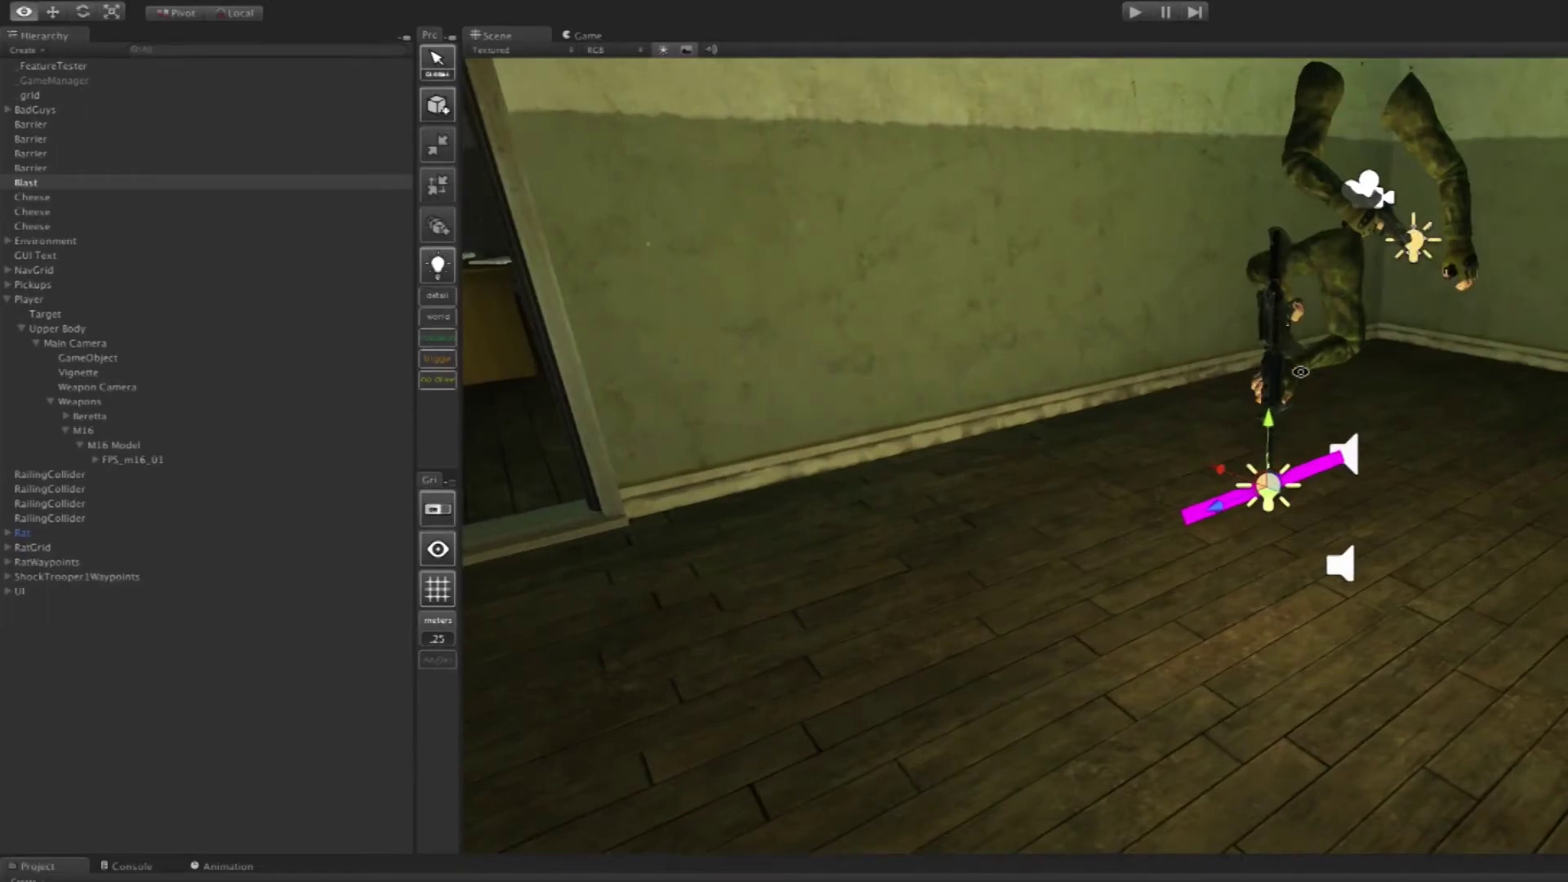
middle_drag(1302, 371, 1146, 482)
scroll(1146, 482, up, 4)
alt+drag(1236, 526, 1236, 455)
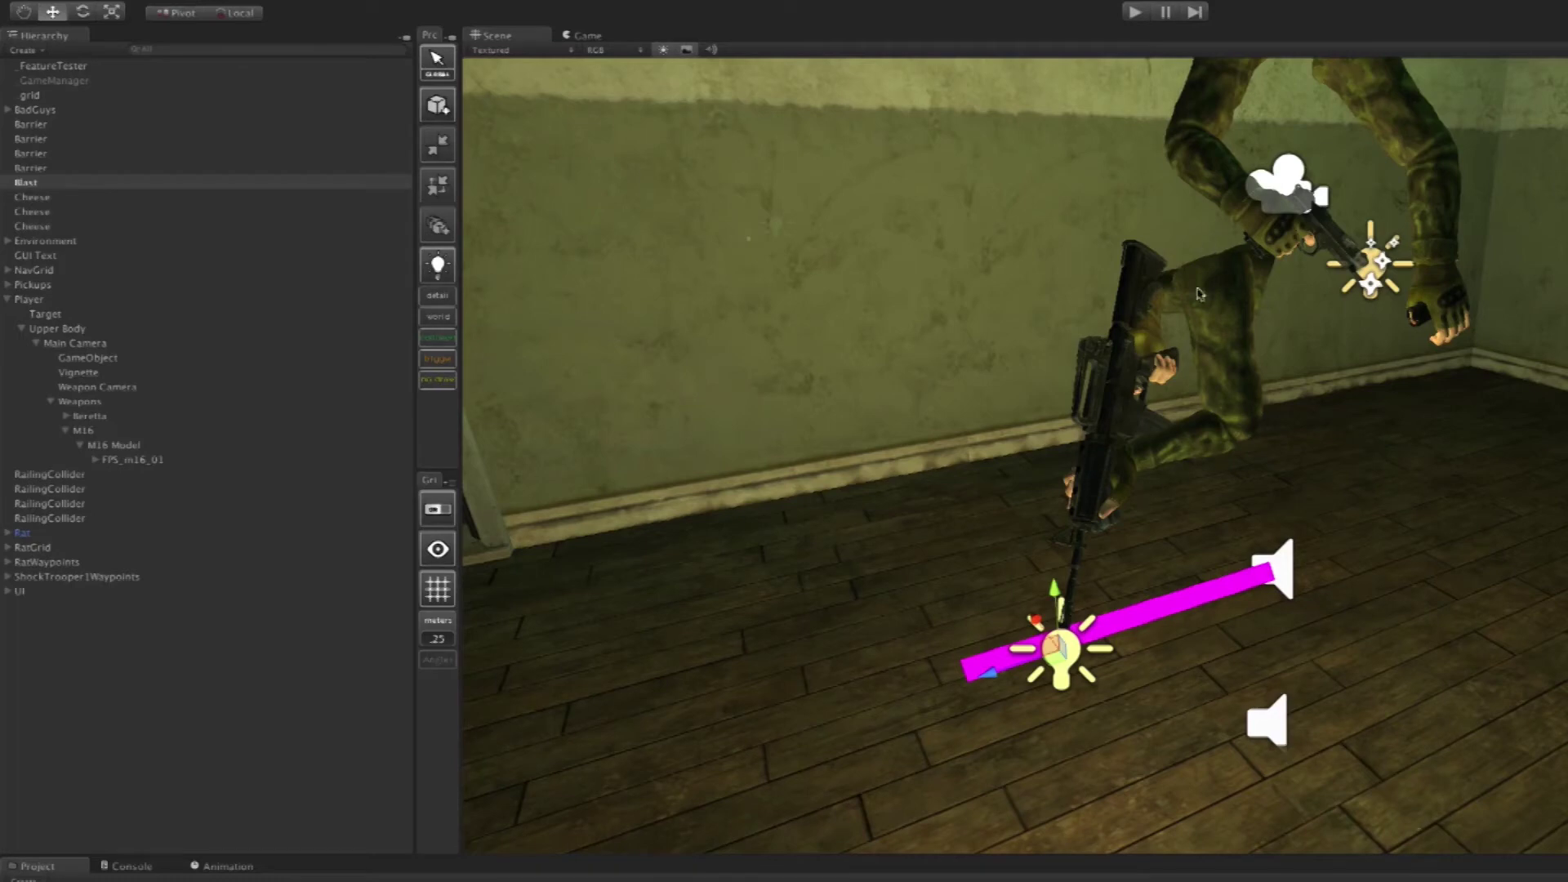
click(94, 460)
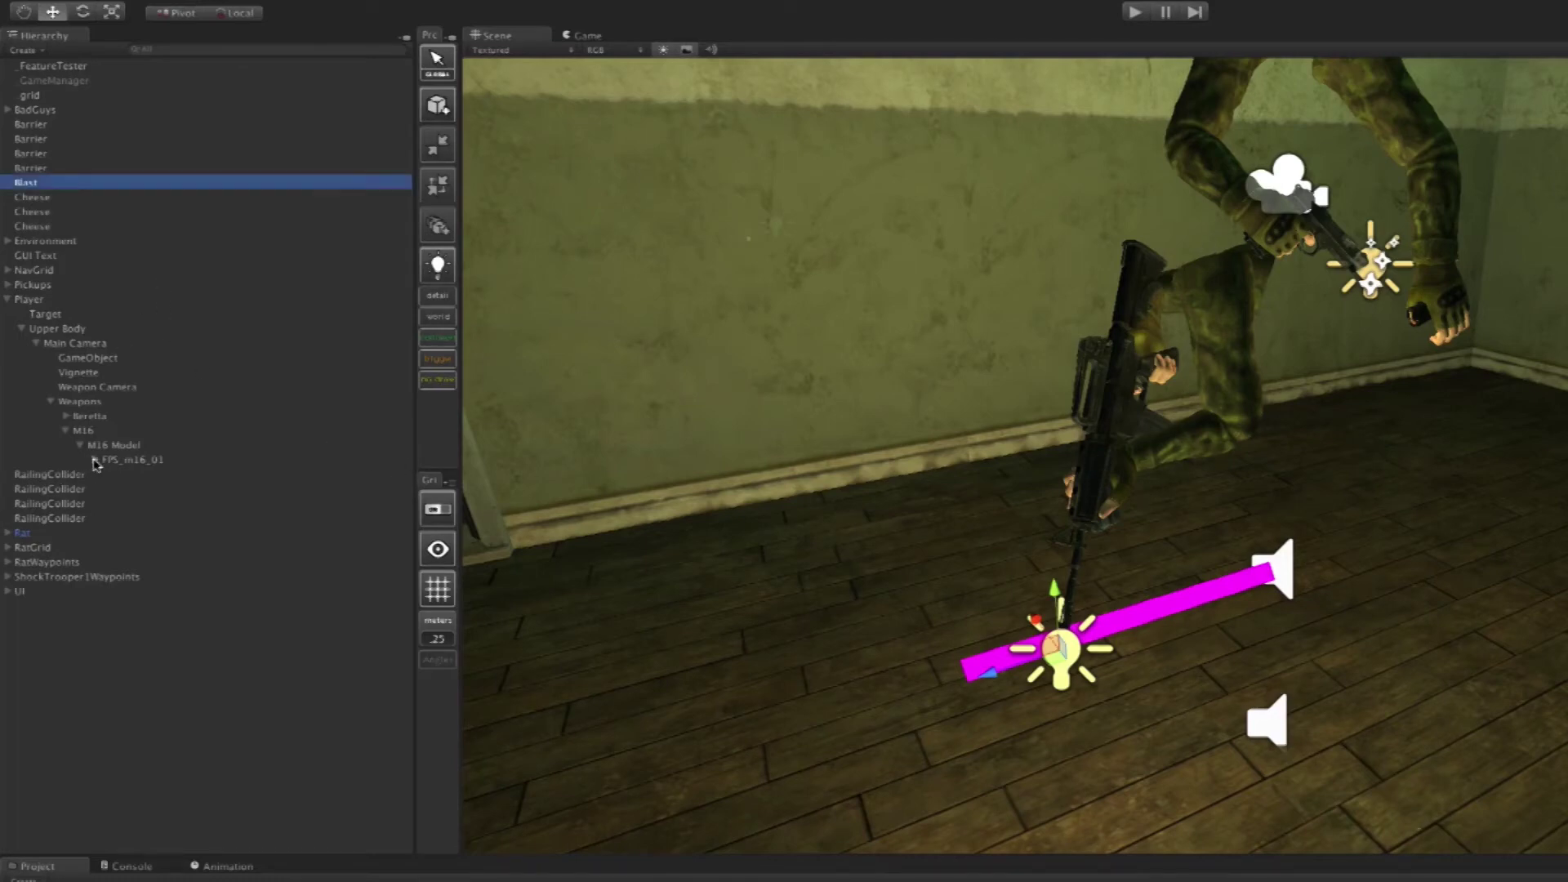
click(110, 475)
click(128, 502)
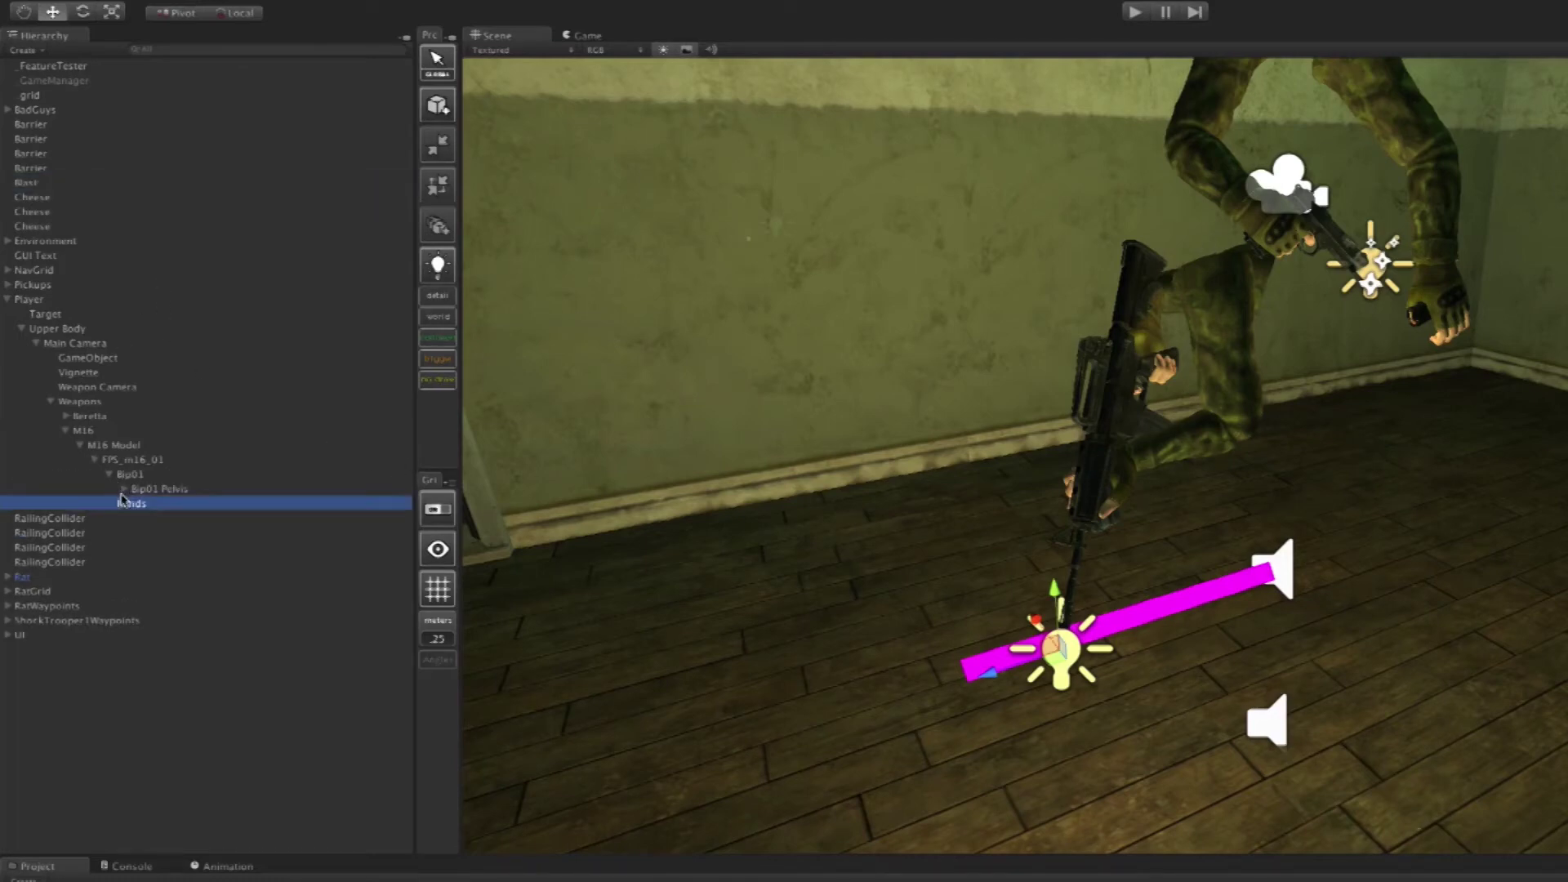
click(124, 490)
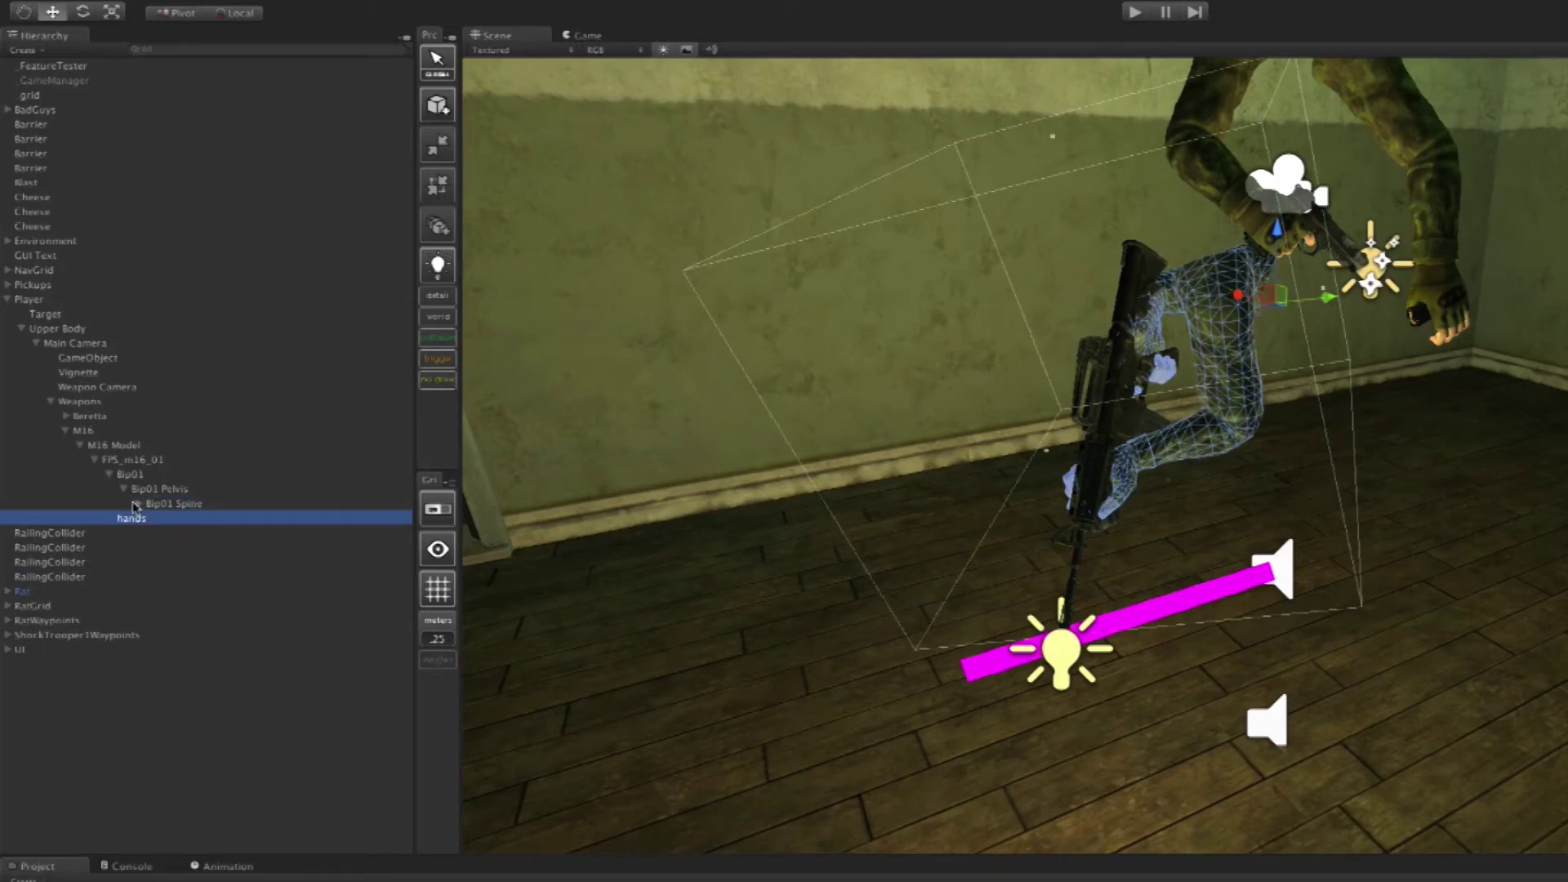
click(136, 504)
click(184, 547)
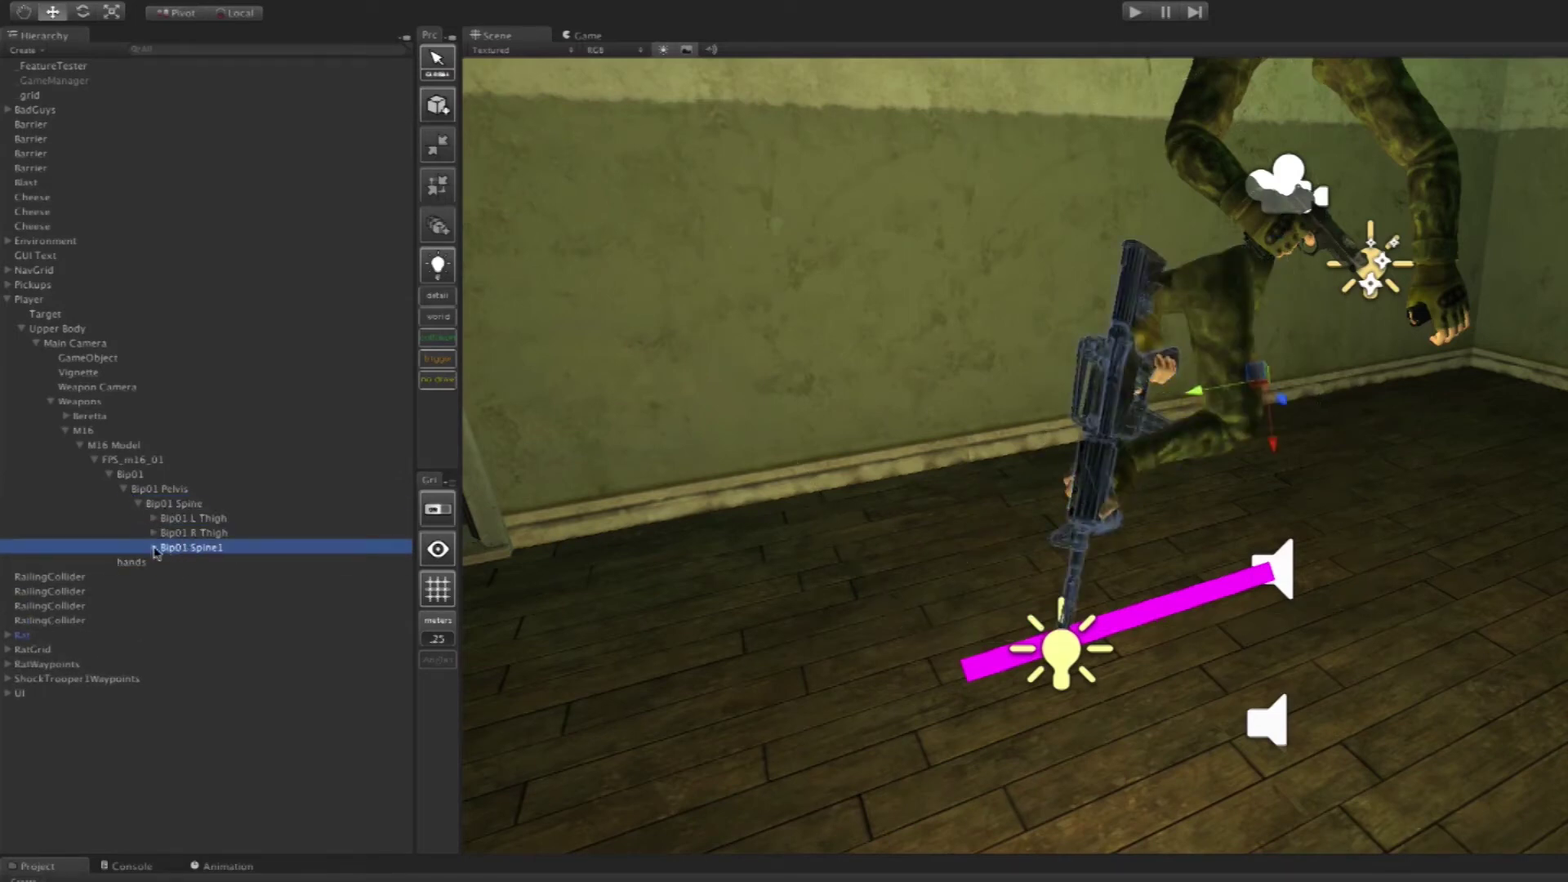
click(154, 549)
click(168, 562)
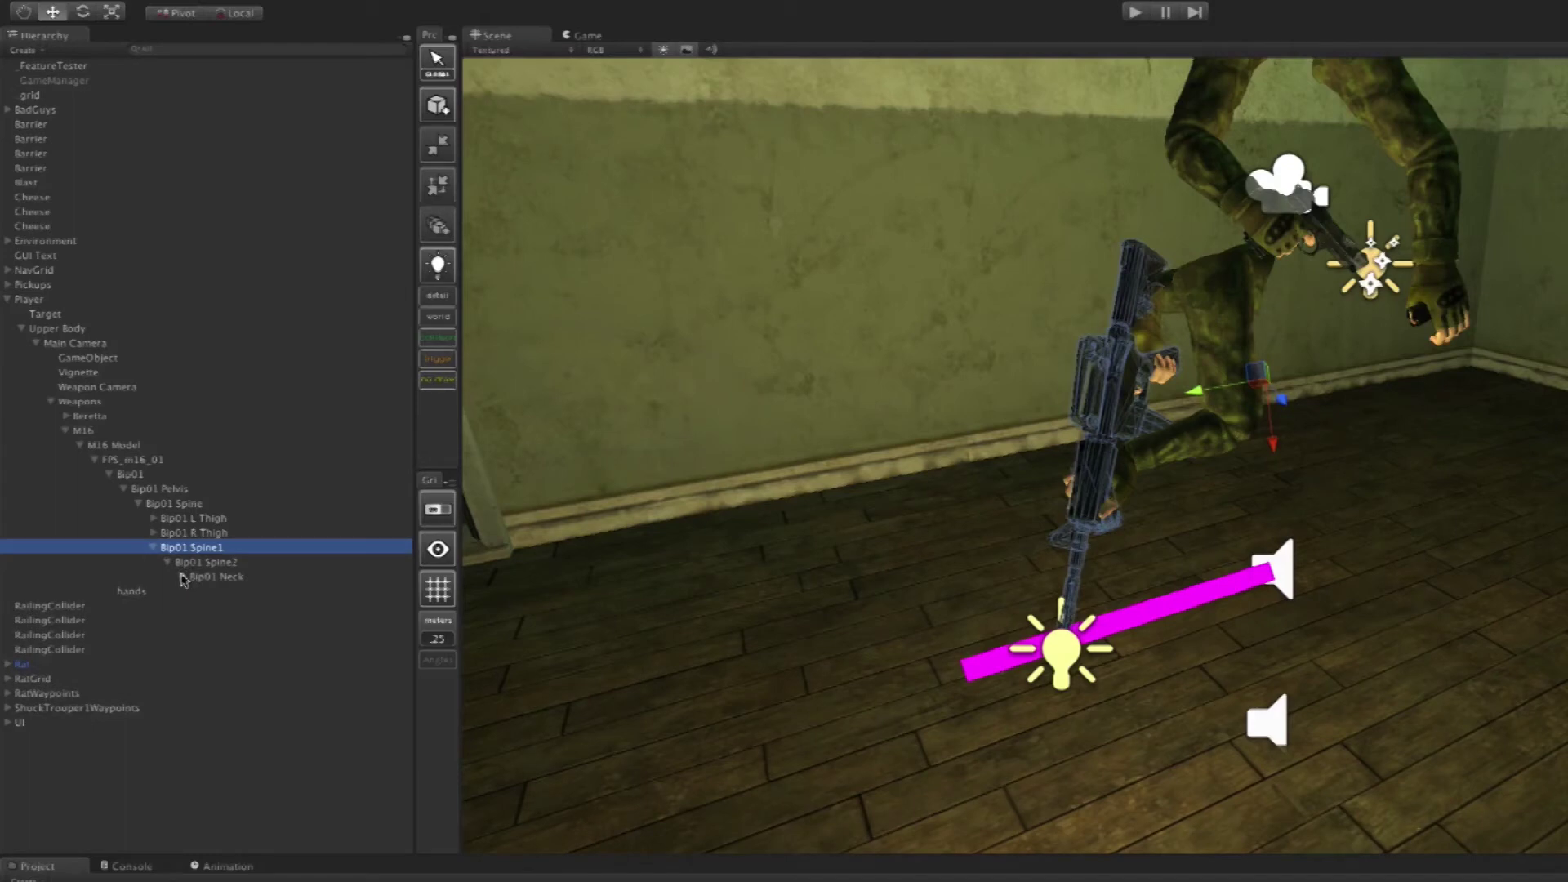
Step: Expand the right-arm bones from Bip01 Neck down to Bip01 R Hand and select Bip01 gun_effects
click(183, 578)
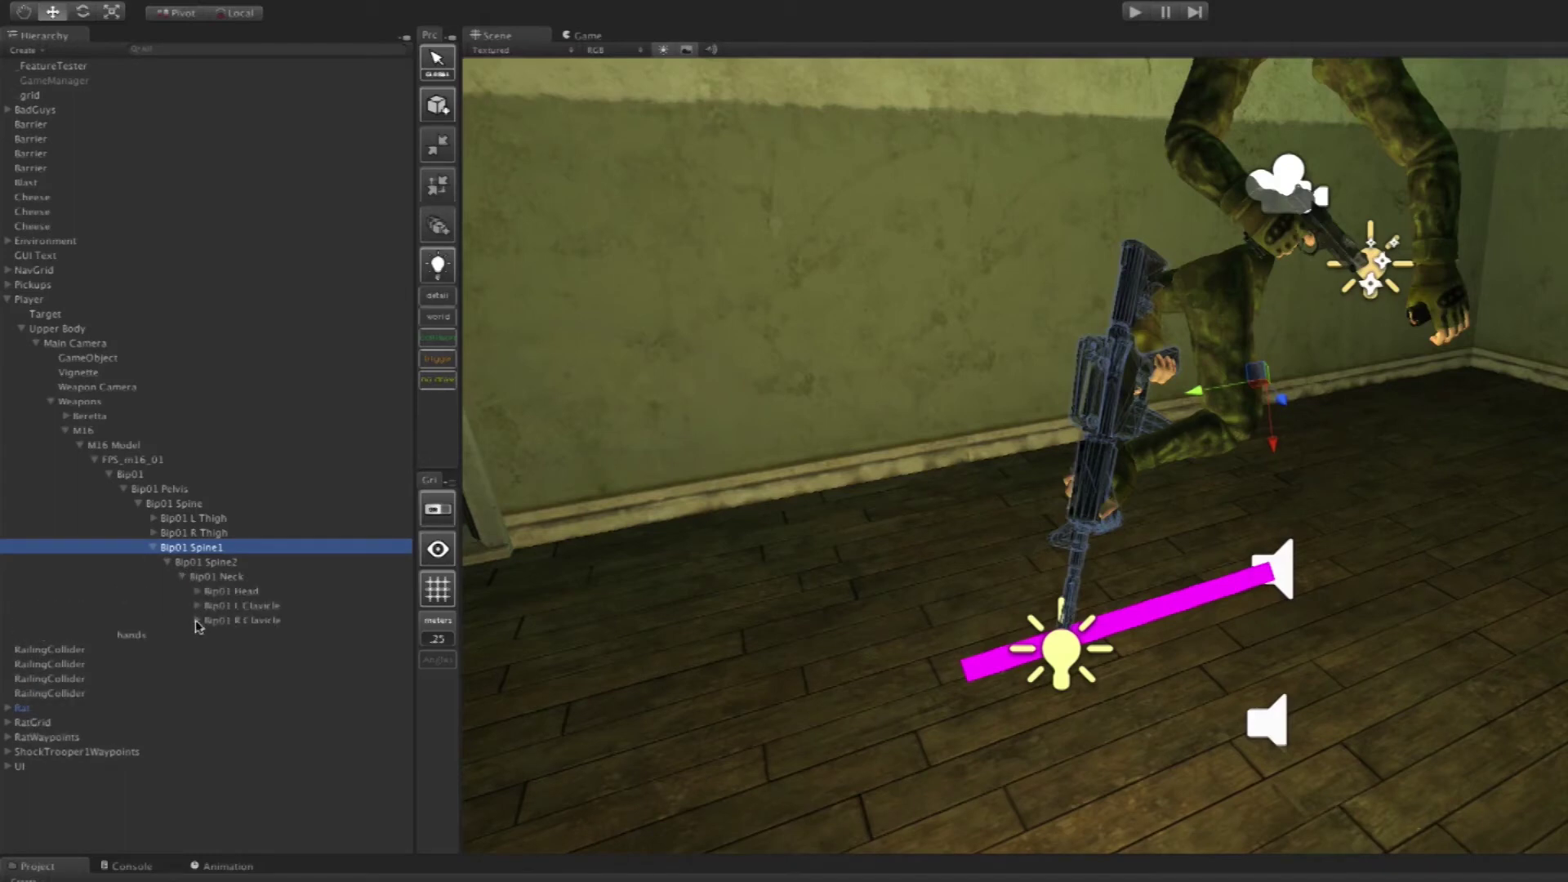
click(197, 621)
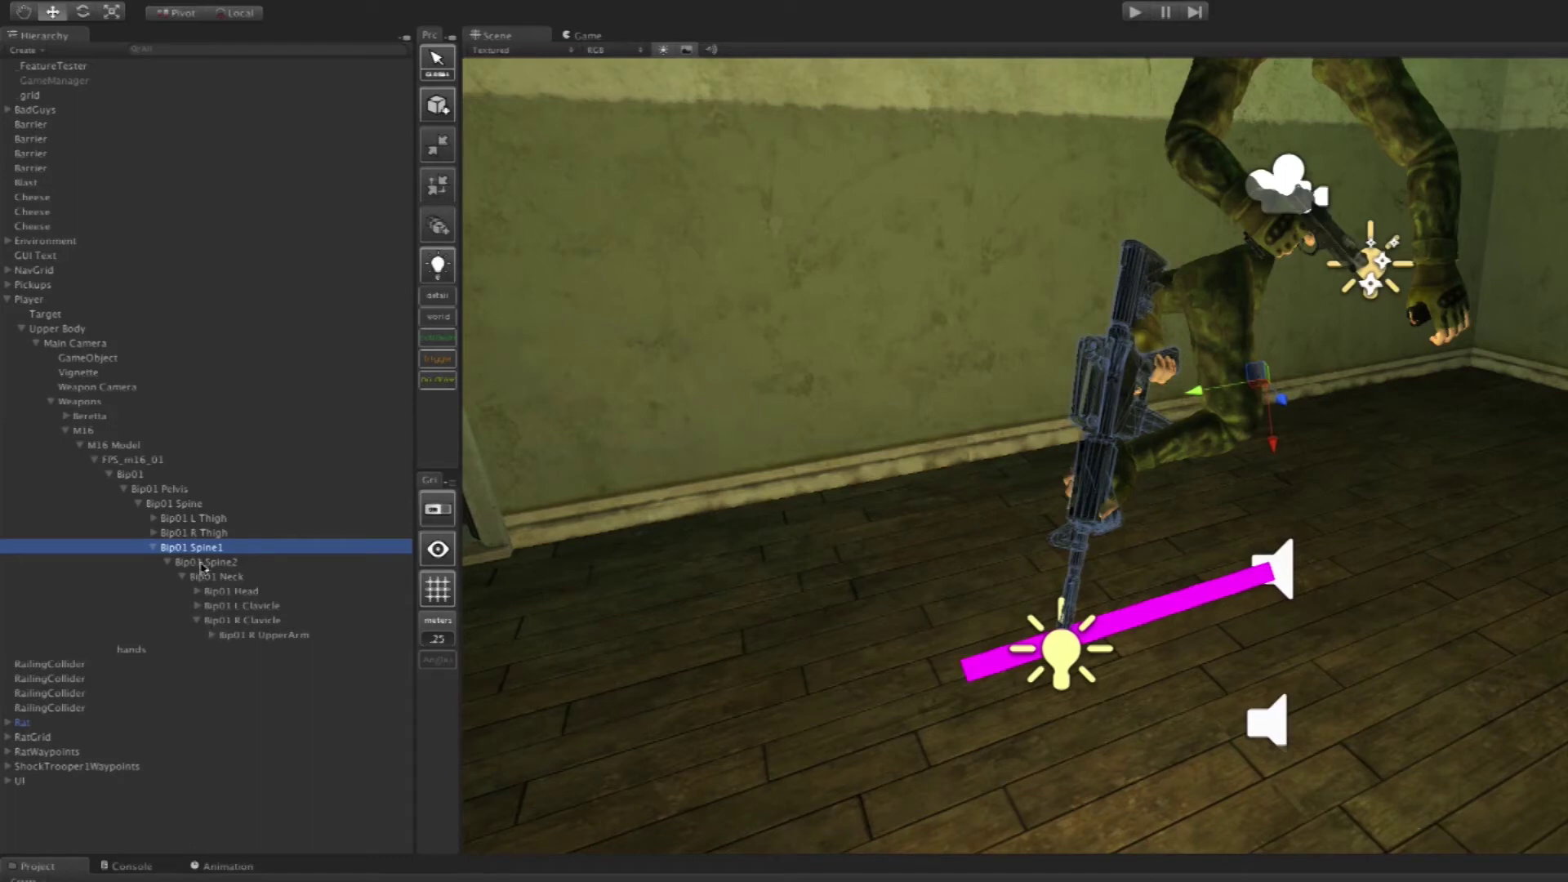
click(217, 636)
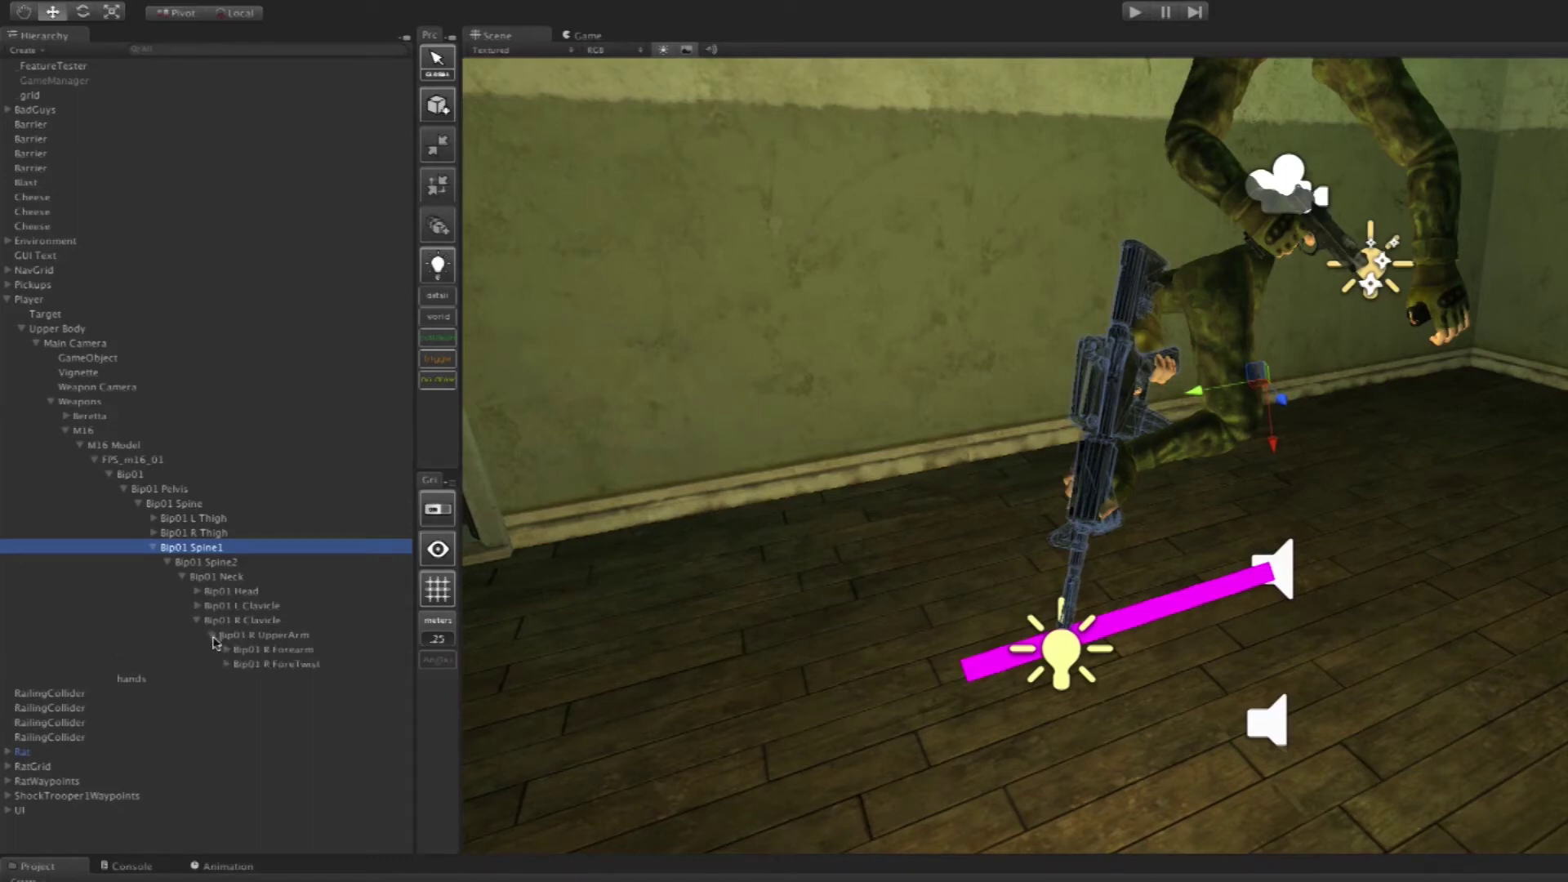
click(226, 651)
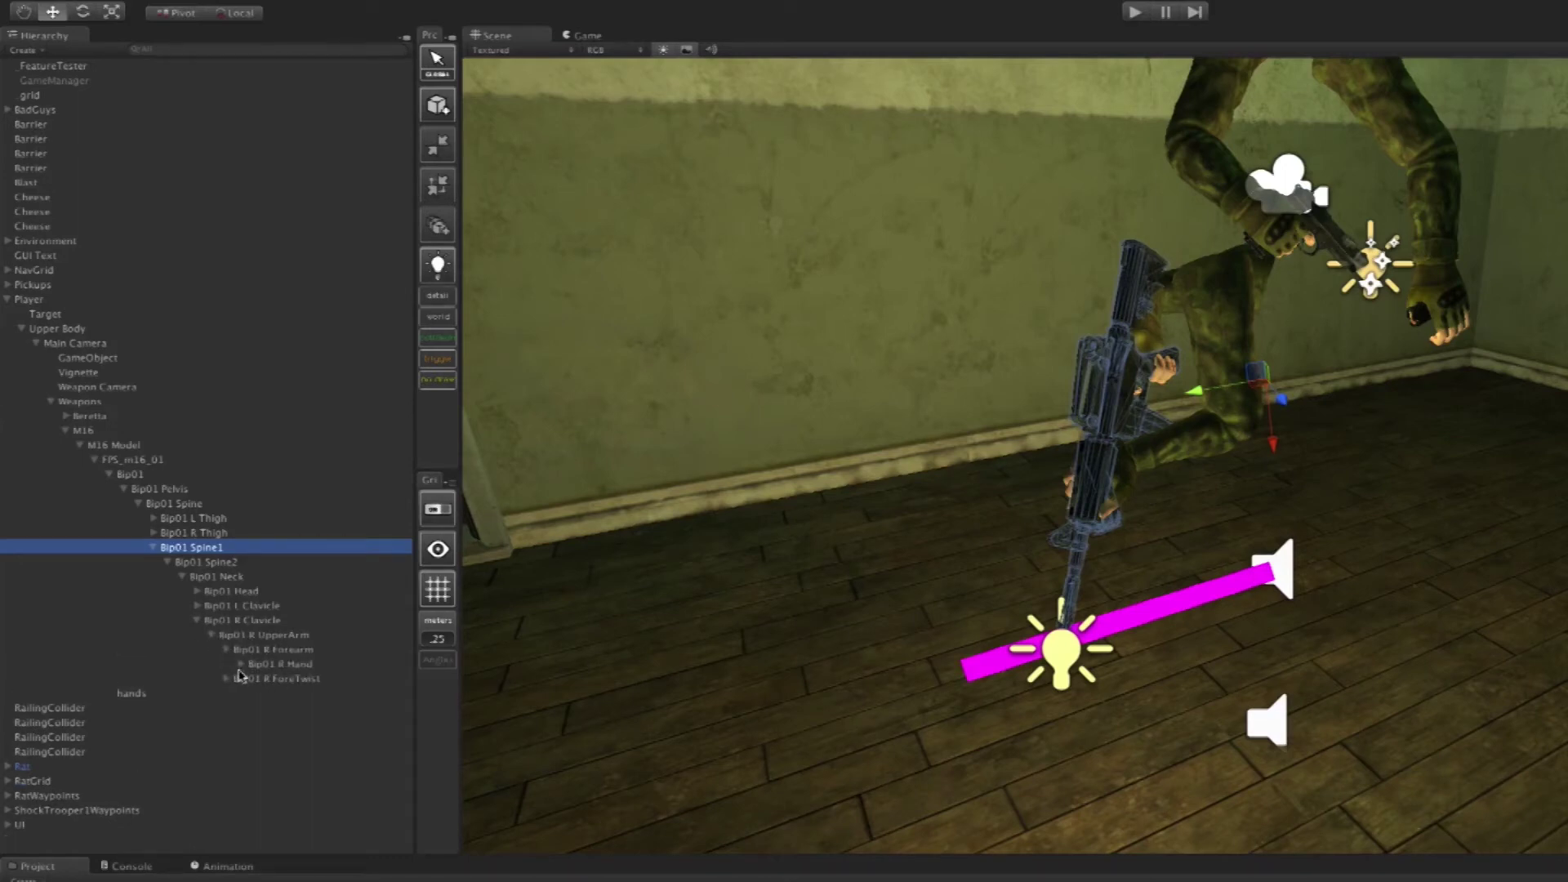
click(242, 665)
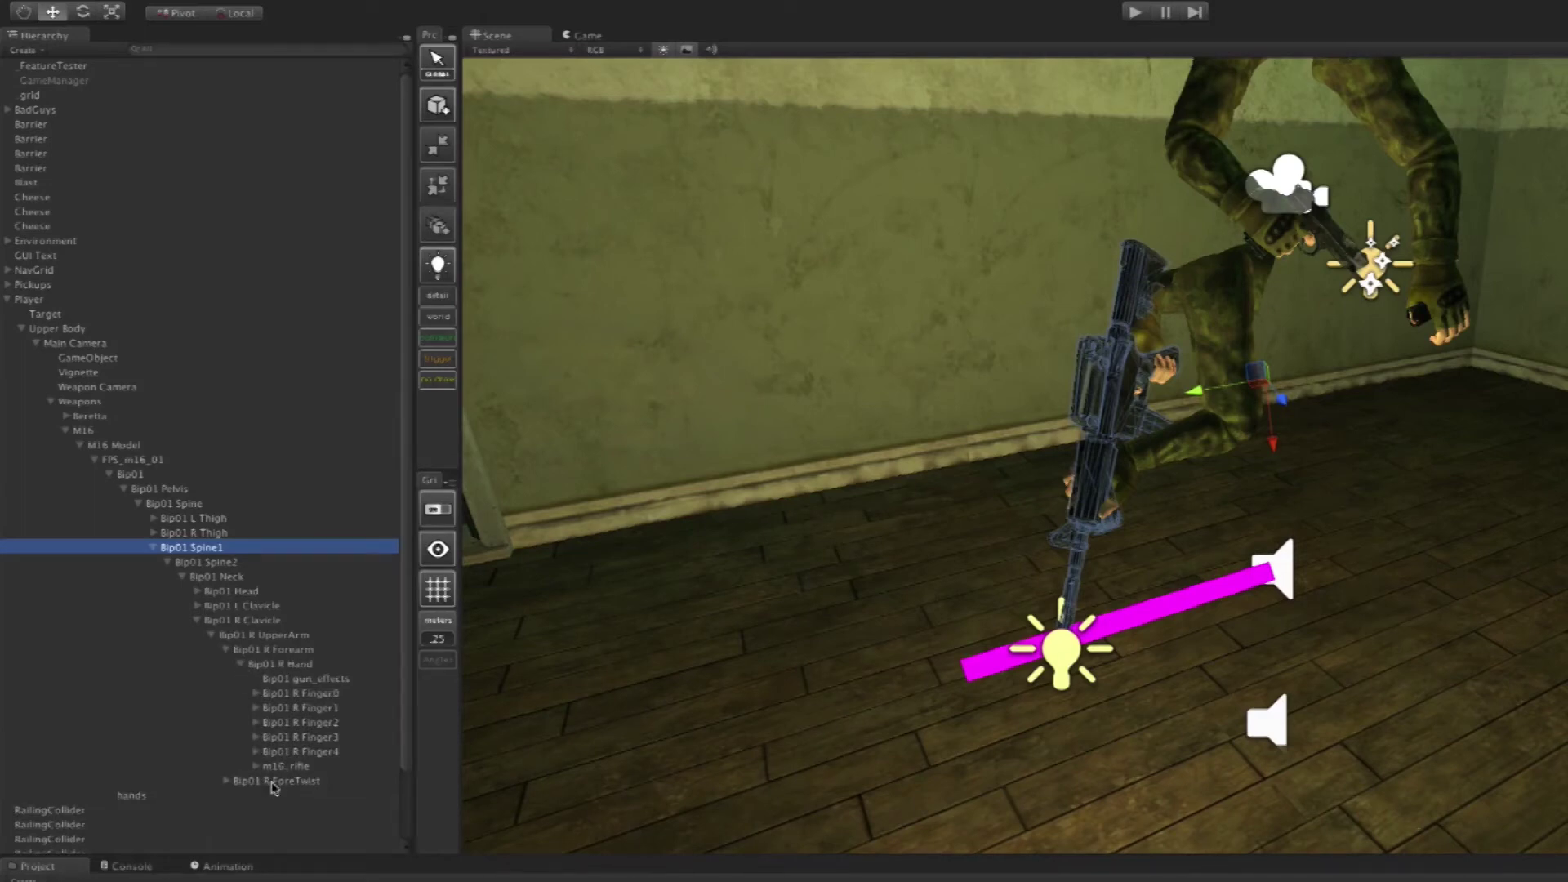
click(303, 680)
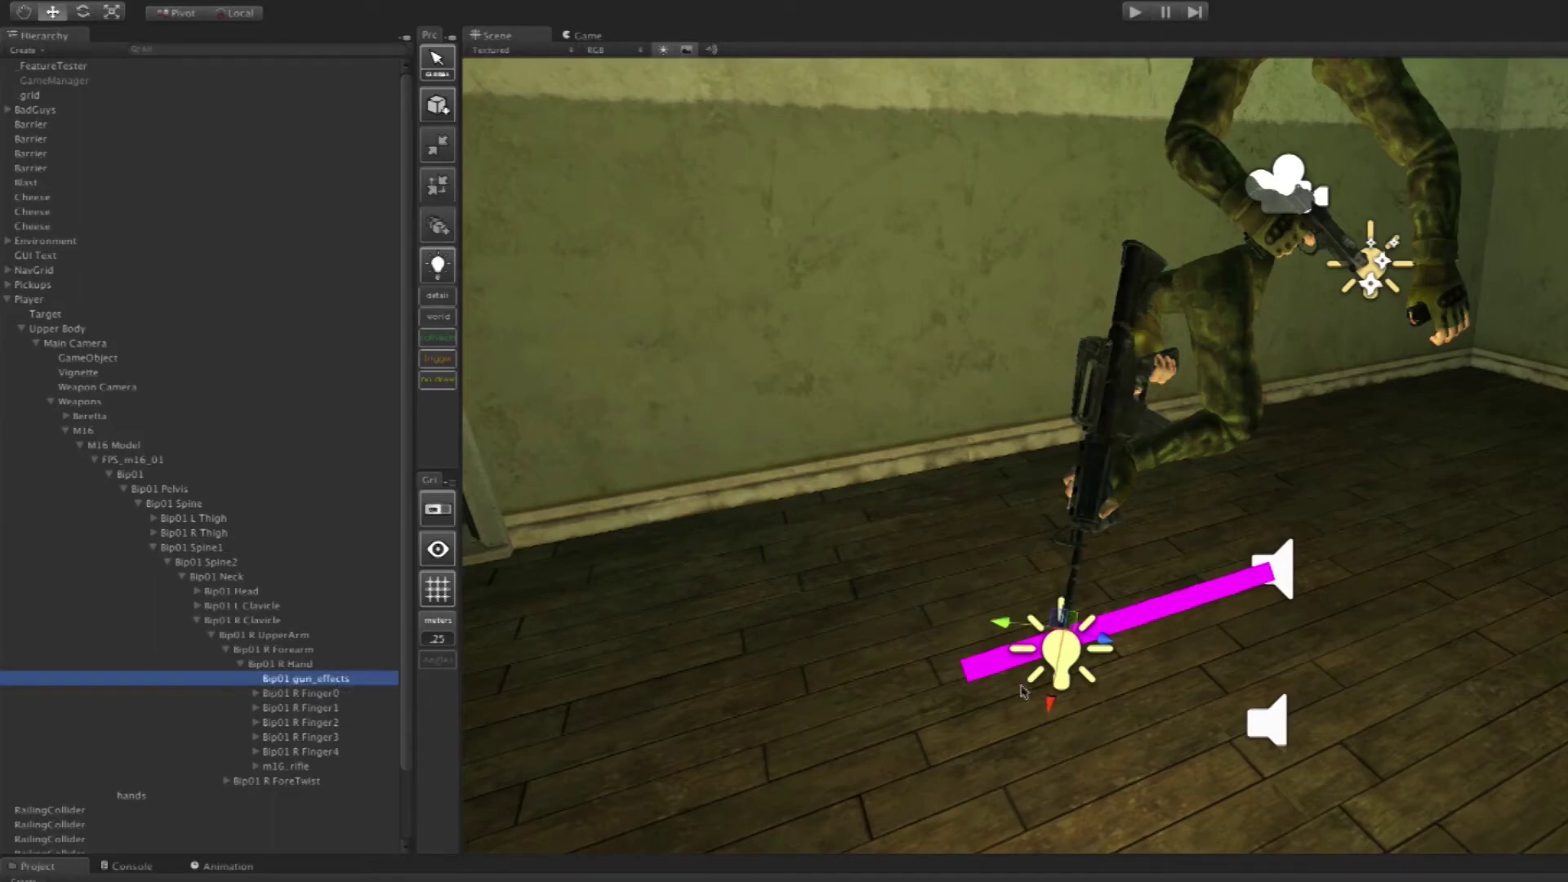
Step: Parent the Blast light to Bip01 gun_effects in the M16's right hand and select the light there
scroll(1077, 655, up, 3)
scroll(974, 759, down, 4)
drag(32, 187, 307, 683)
click(255, 665)
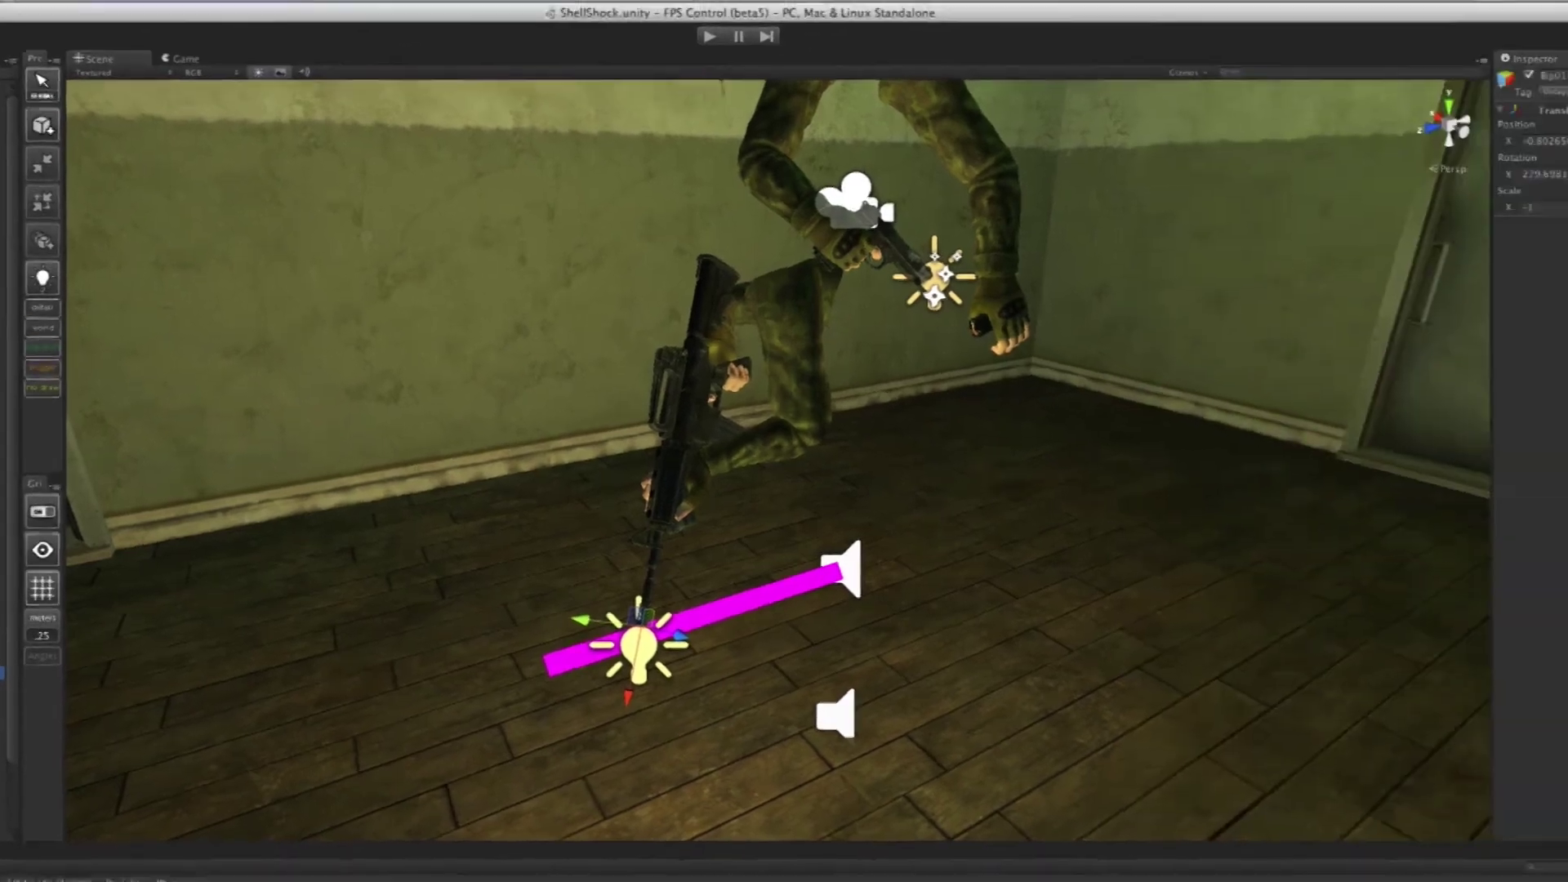
click(300, 680)
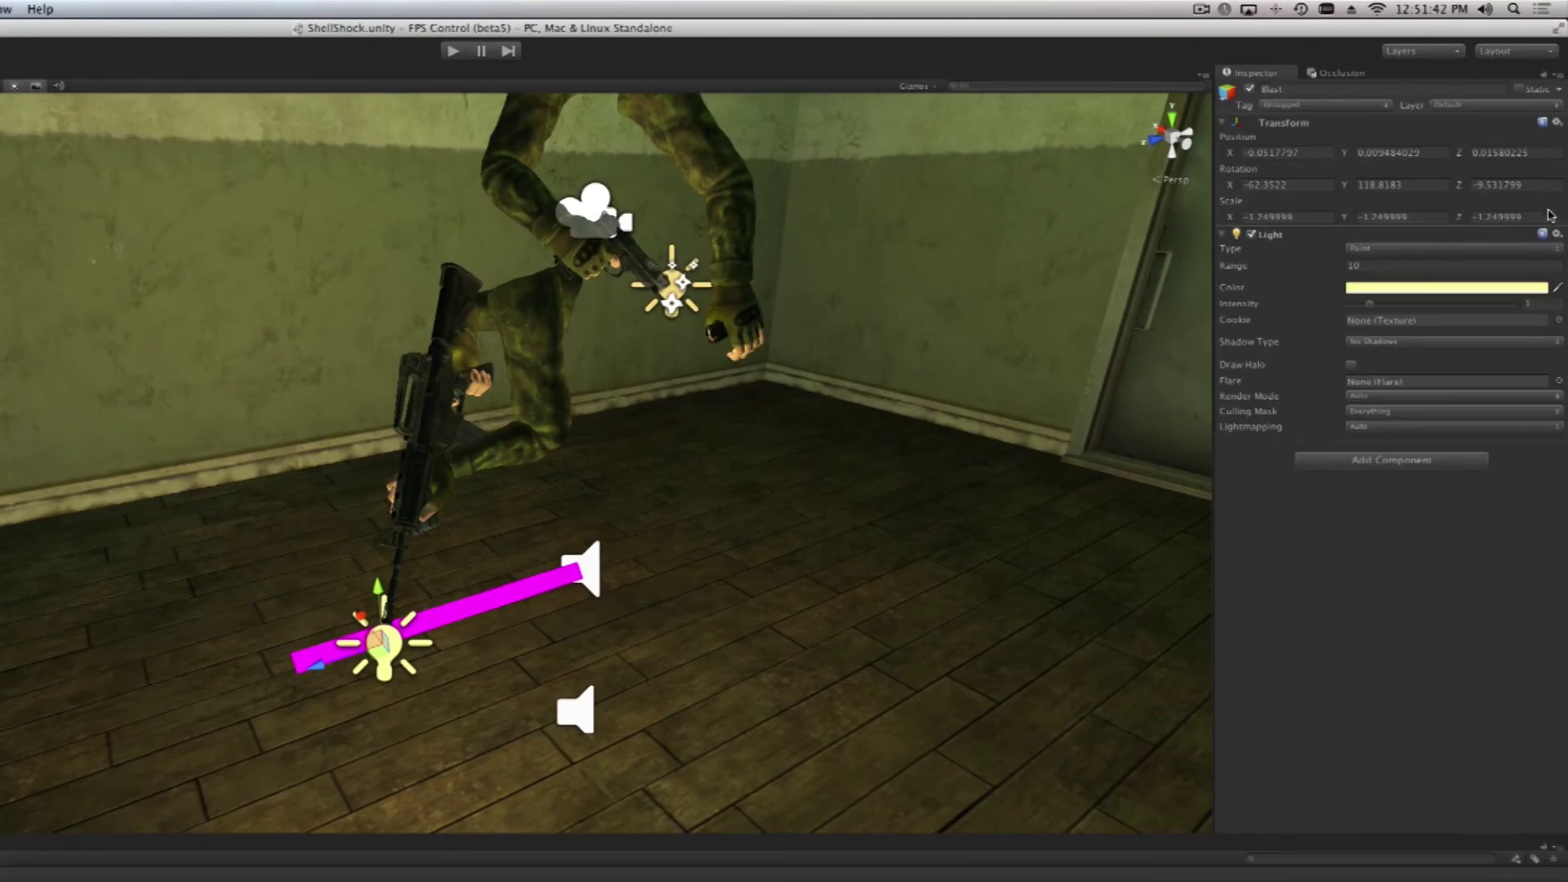
Step: Reset the Blast light's Light component and Transform to their default values
click(1558, 236)
click(1450, 253)
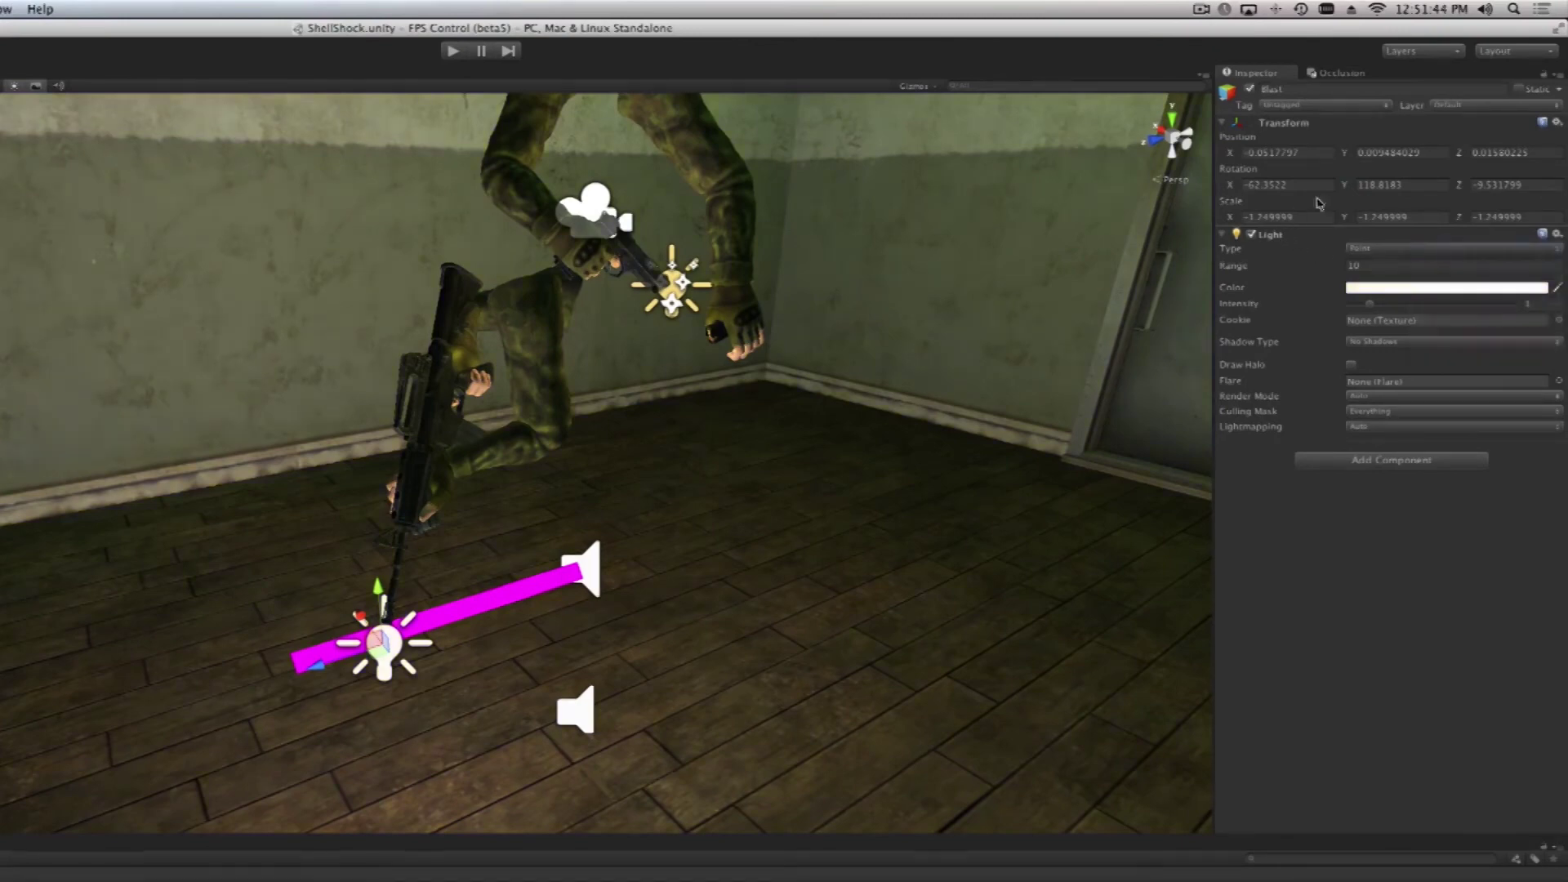
key(f)
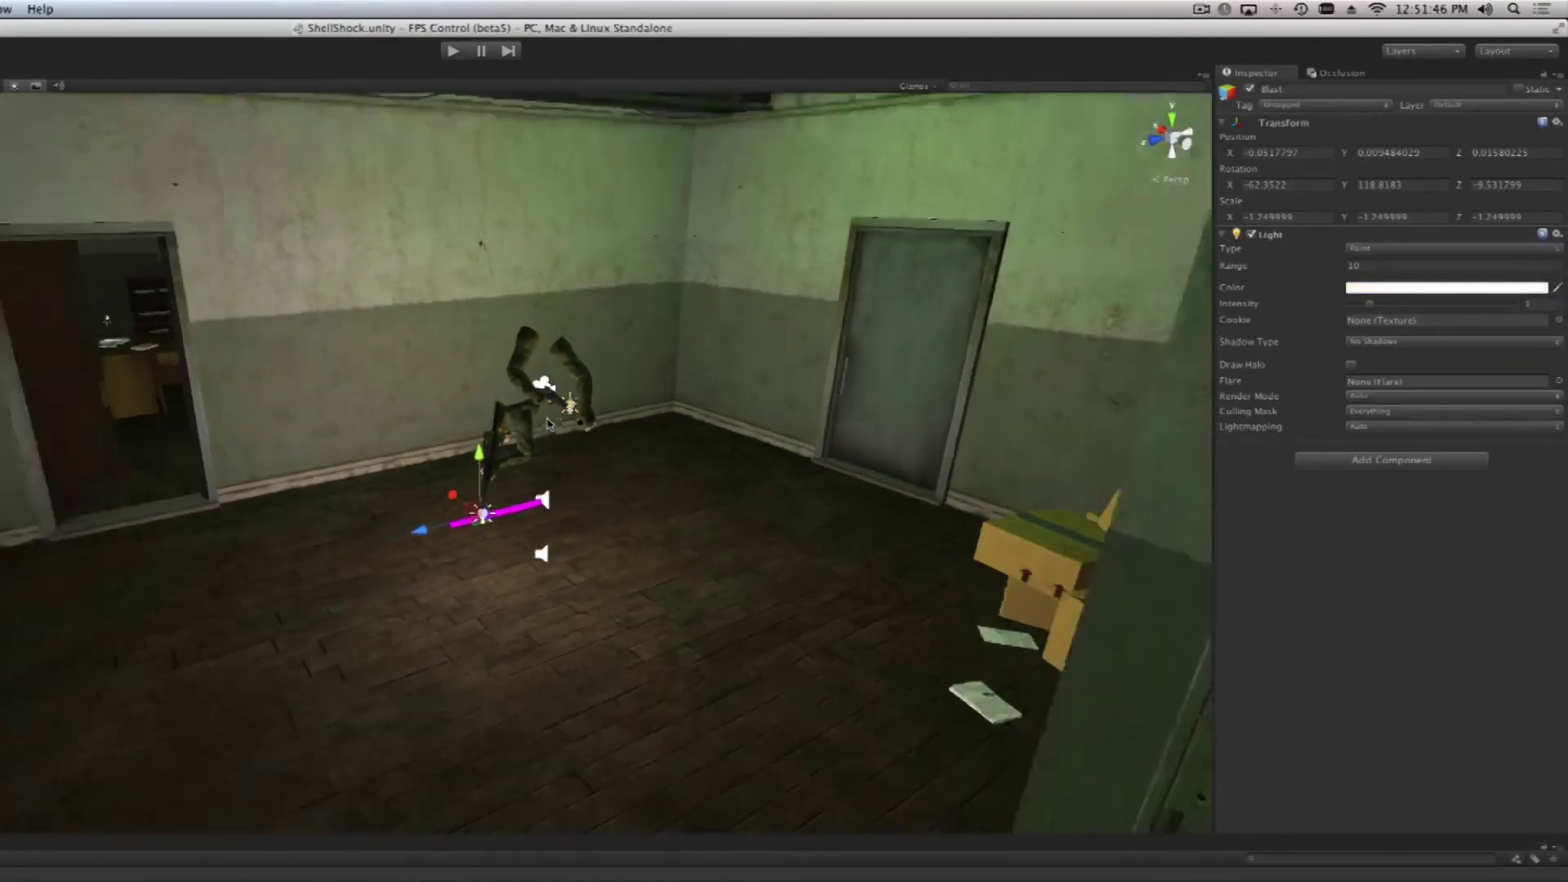
scroll(549, 425, up, 15)
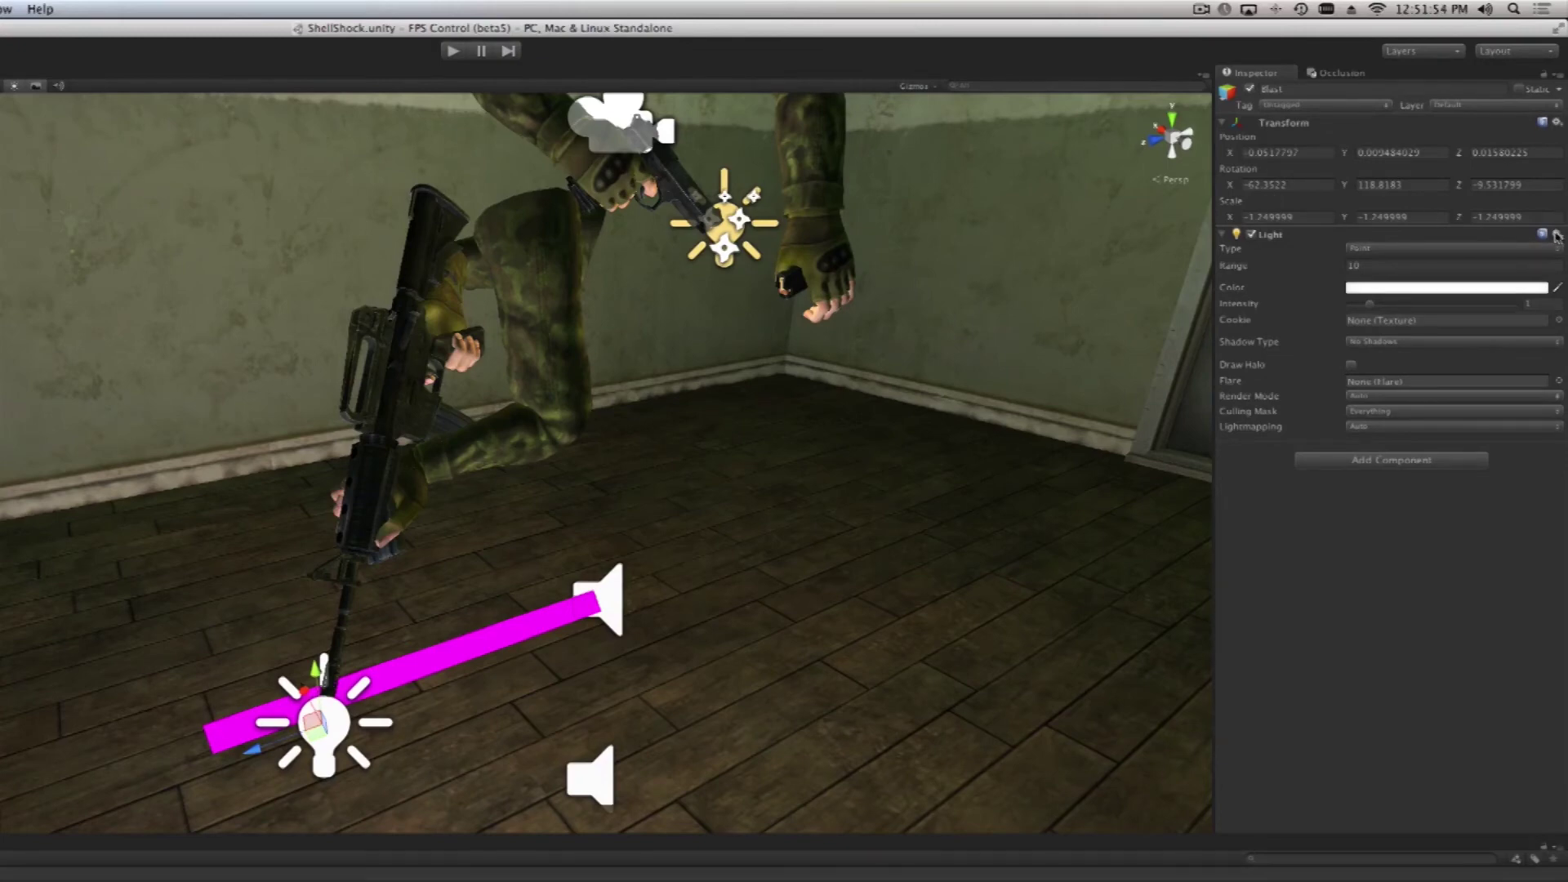
click(1559, 127)
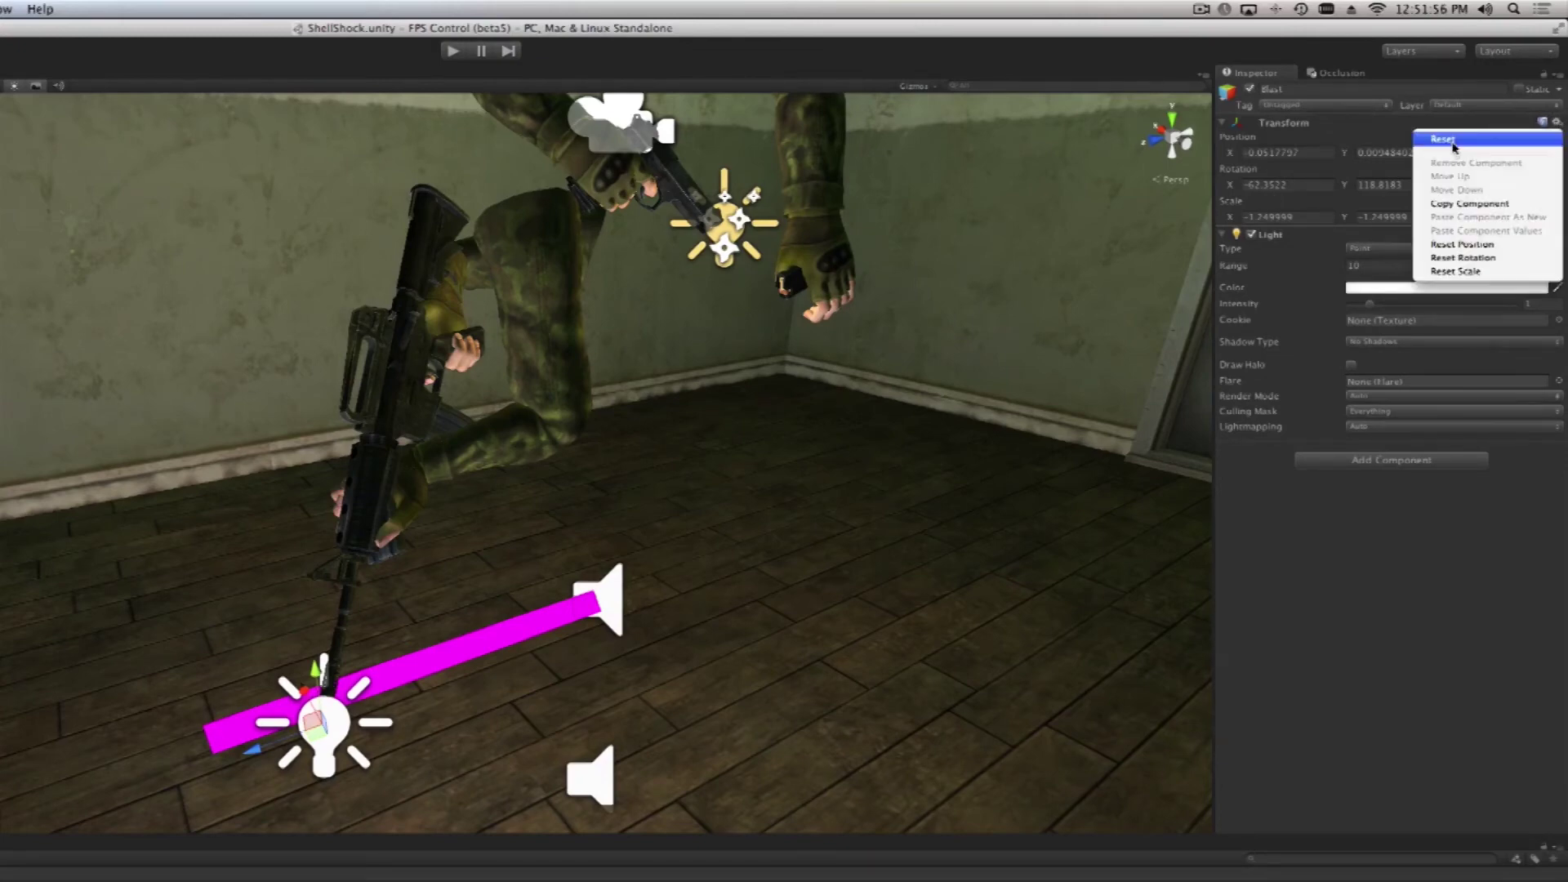
click(1453, 144)
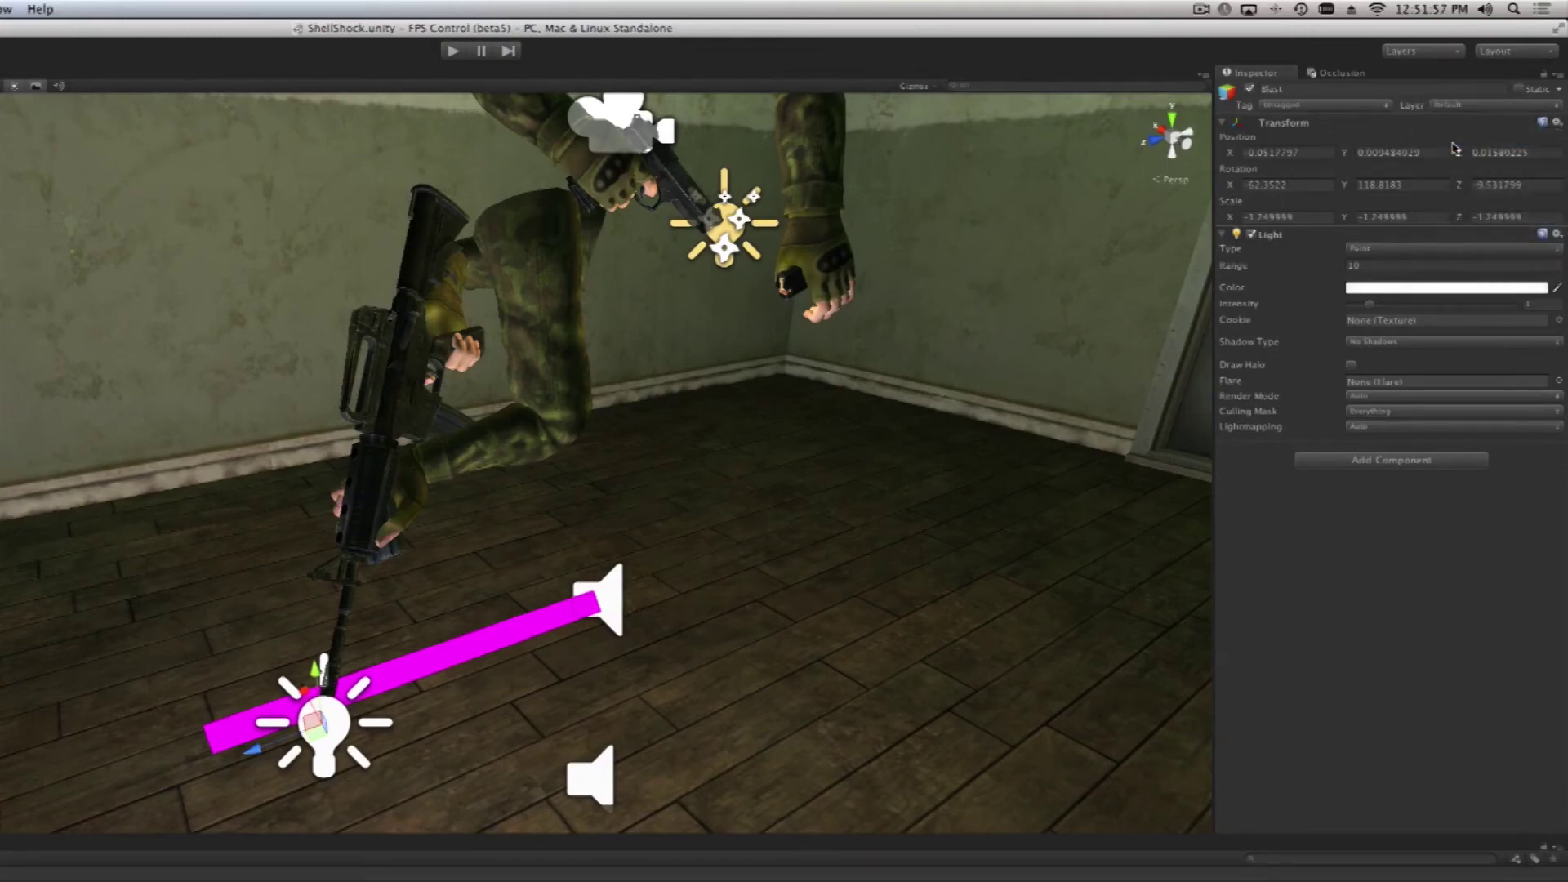
Step: Set the Blast light's color to pale yellow, RGB 253, 255, 180
click(1399, 290)
click(1127, 743)
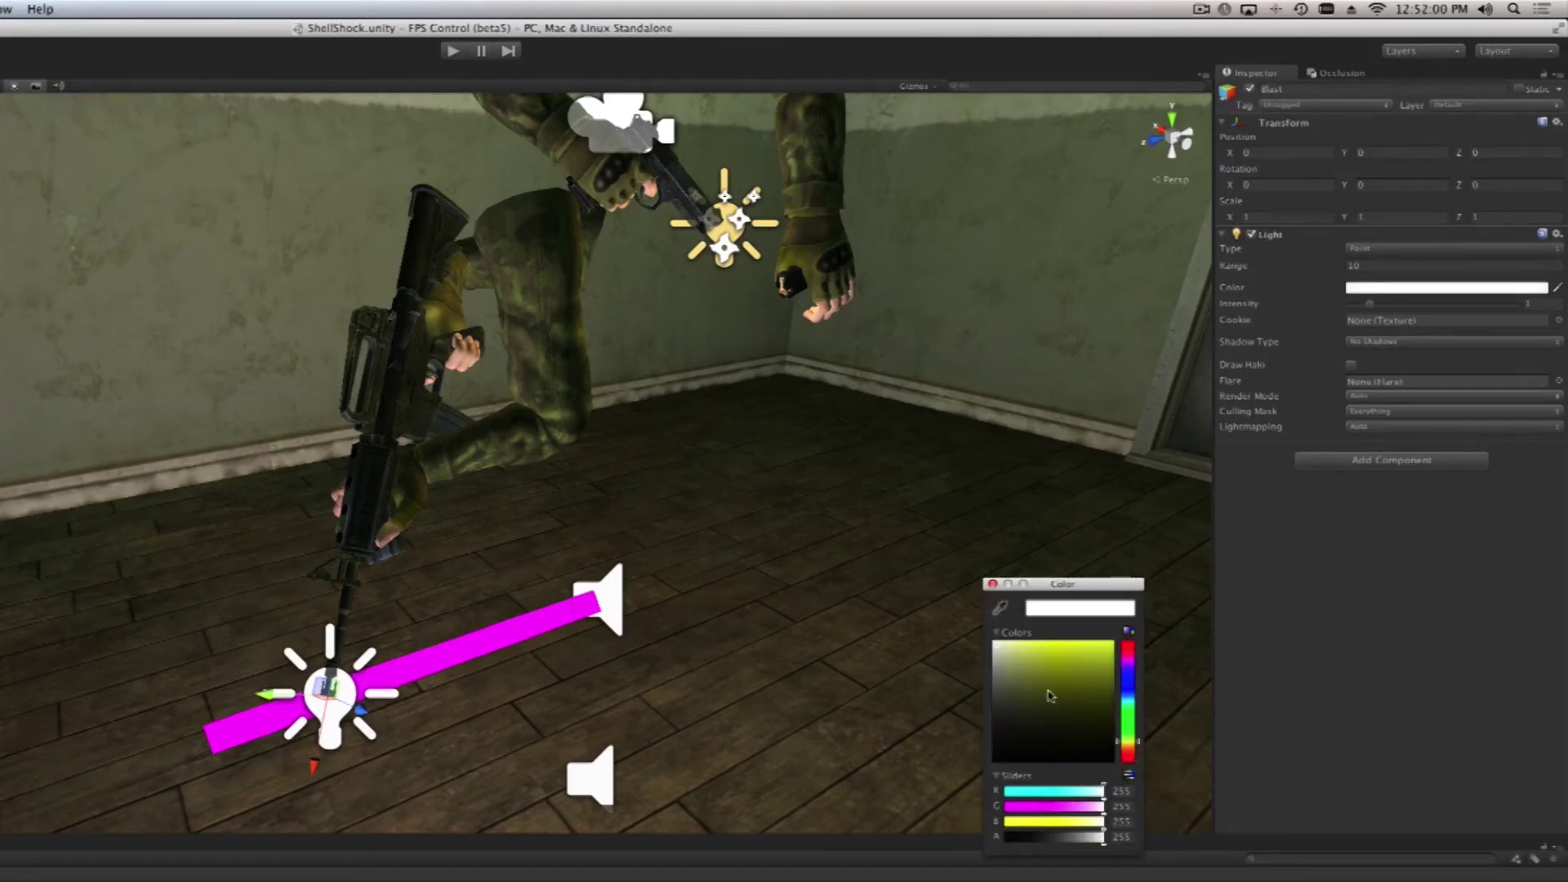
click(1029, 646)
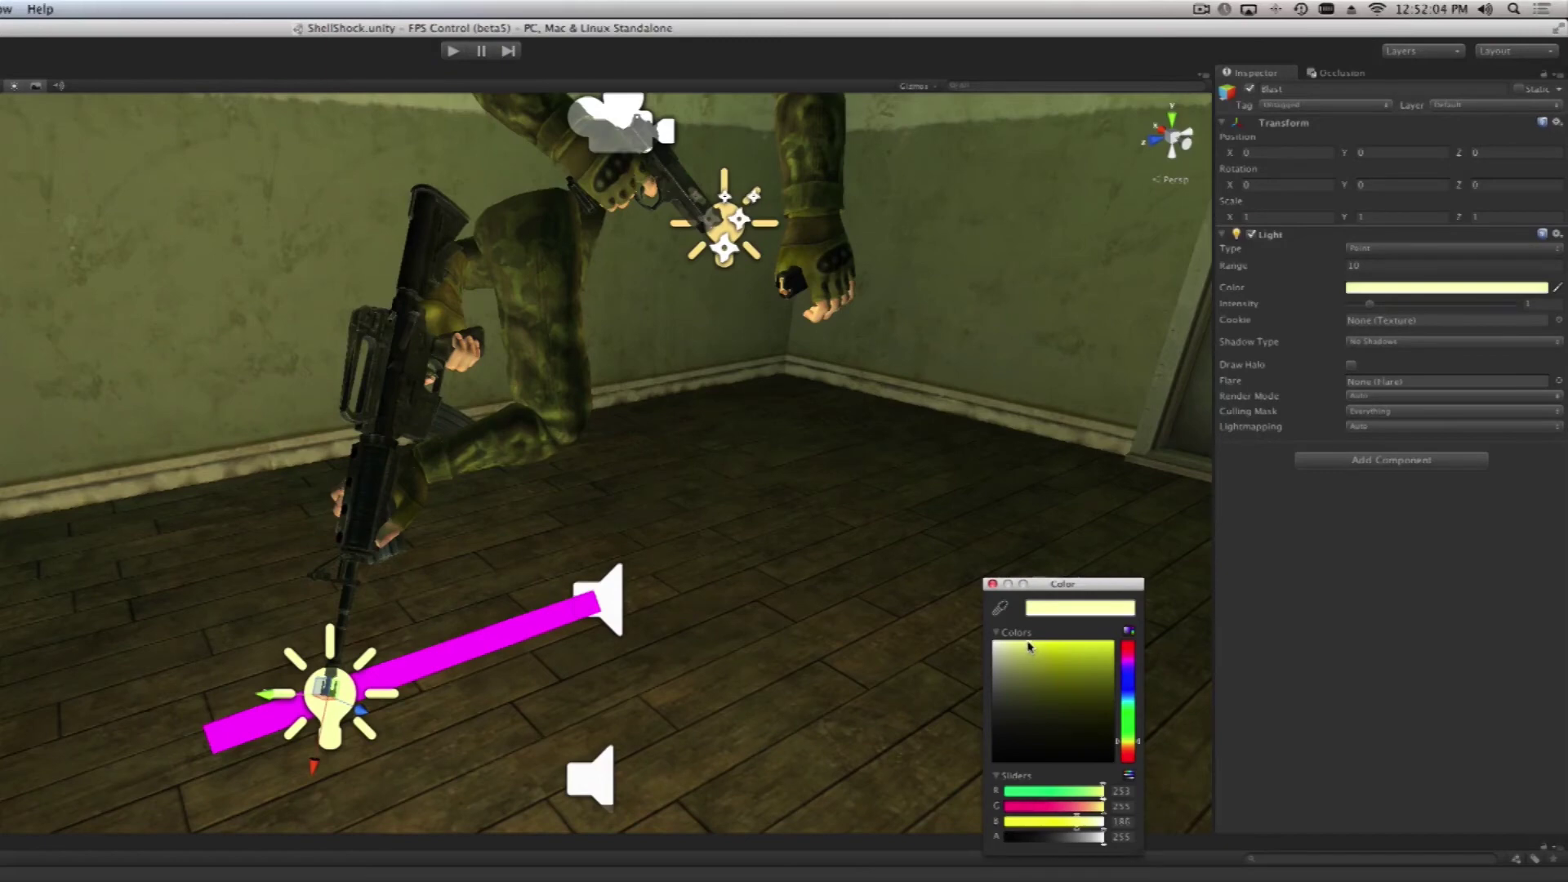
click(993, 584)
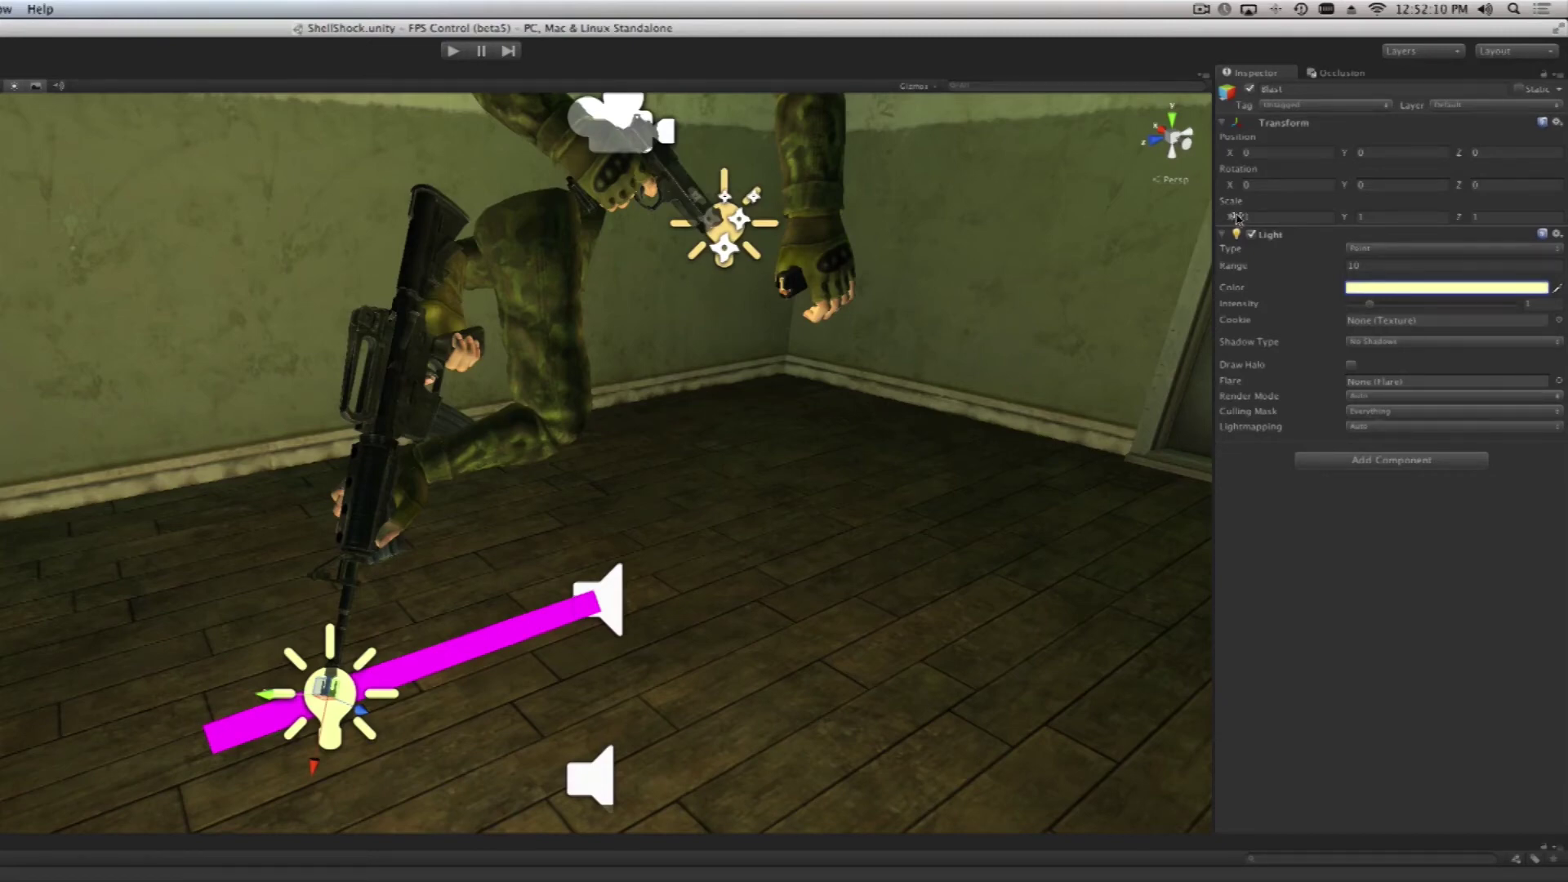
Step: Compare the scene with the Blast light off and on, and play-test the level with the M16 light enabled
click(1253, 235)
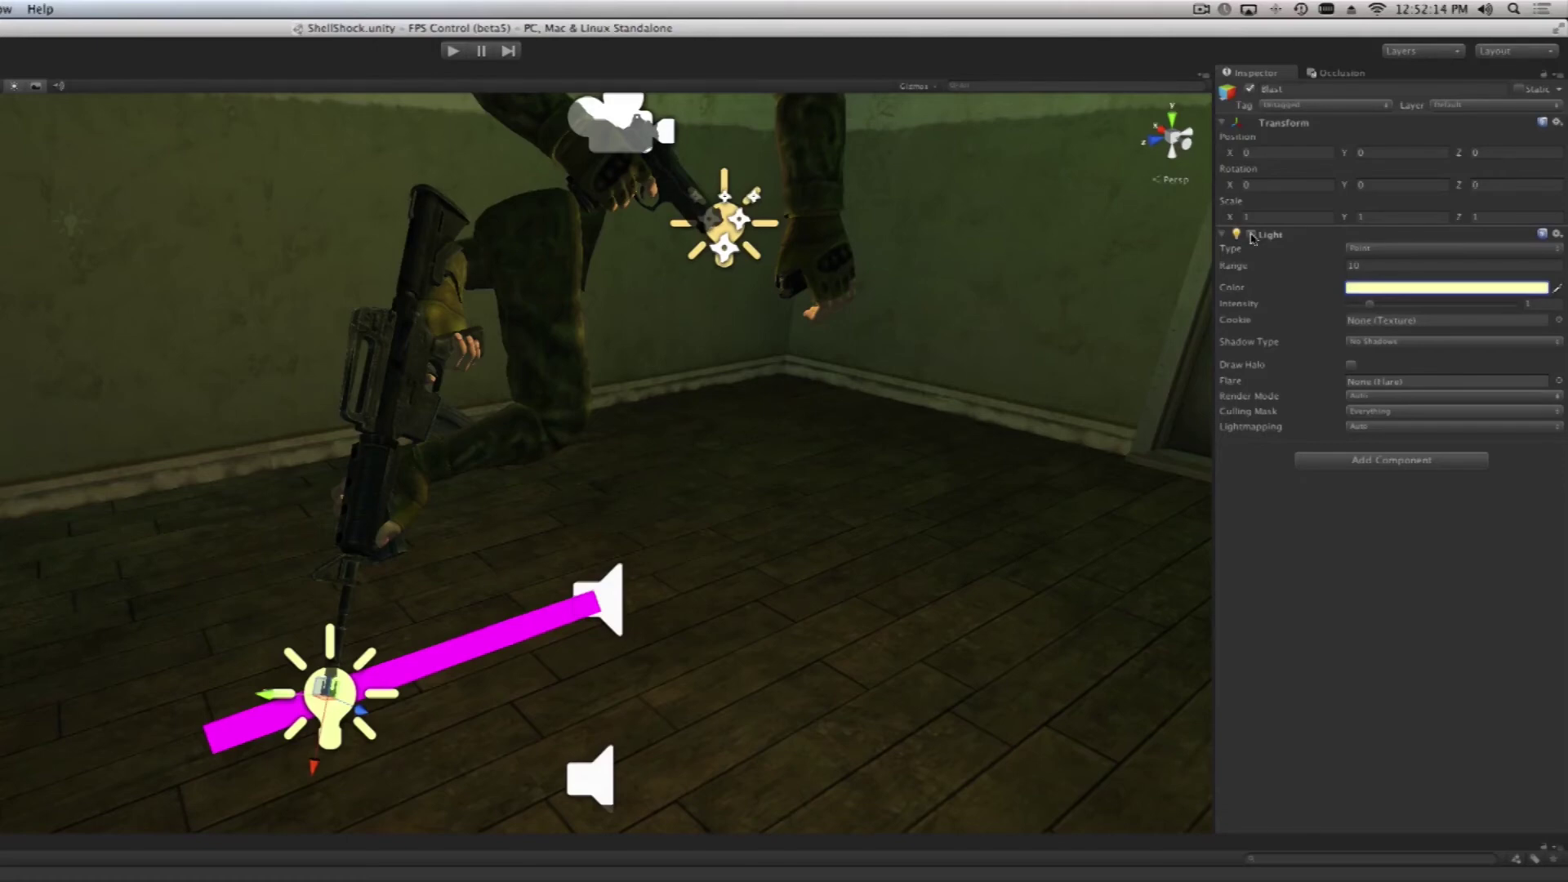
click(1253, 234)
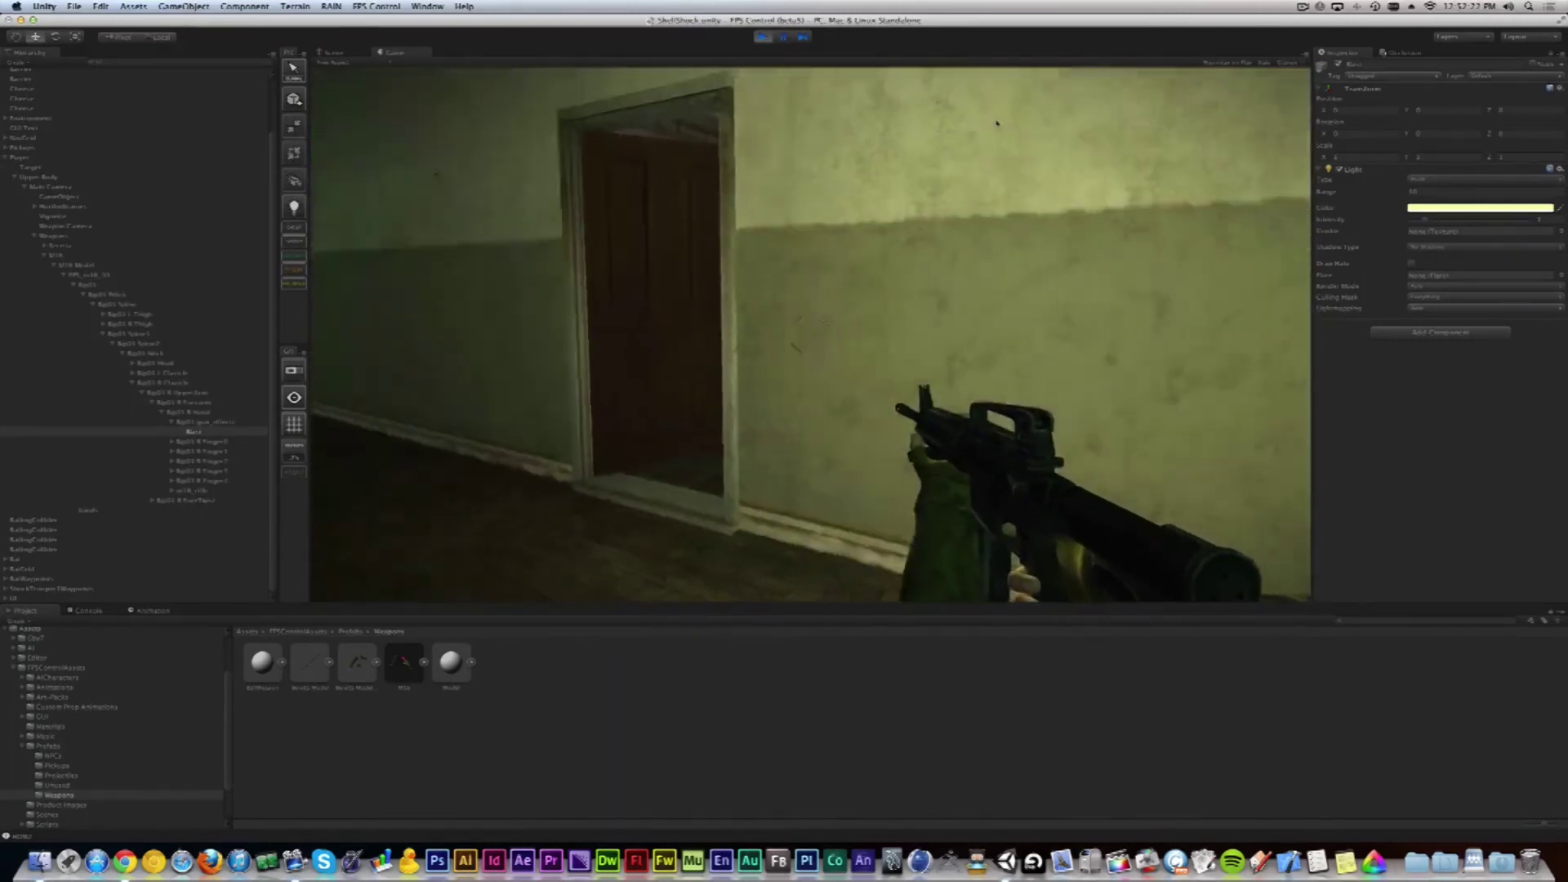
key(w)
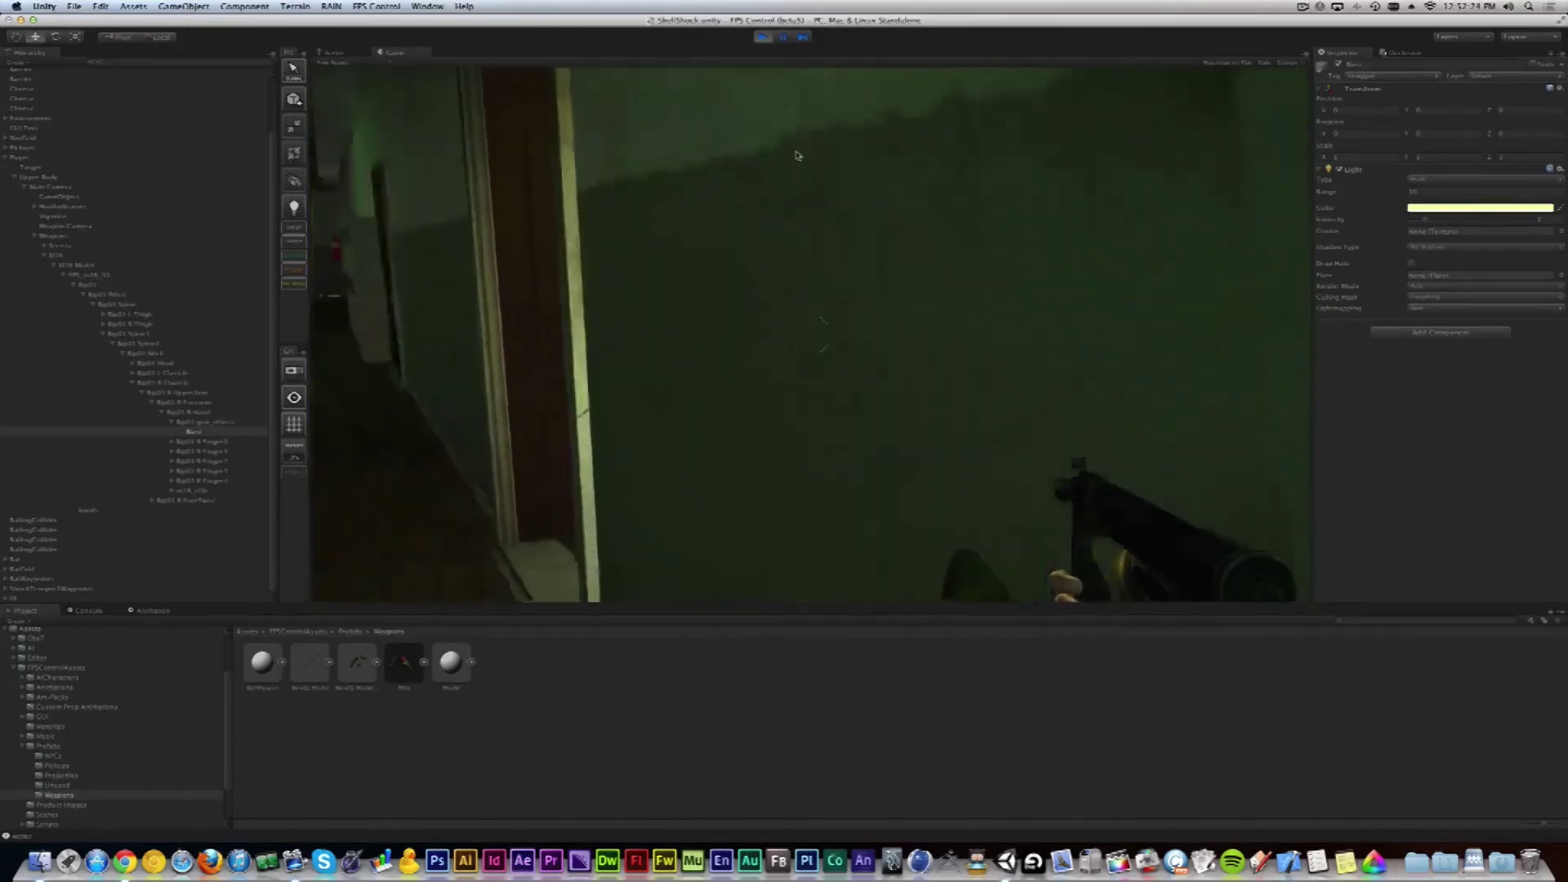
key(s)
key(w)
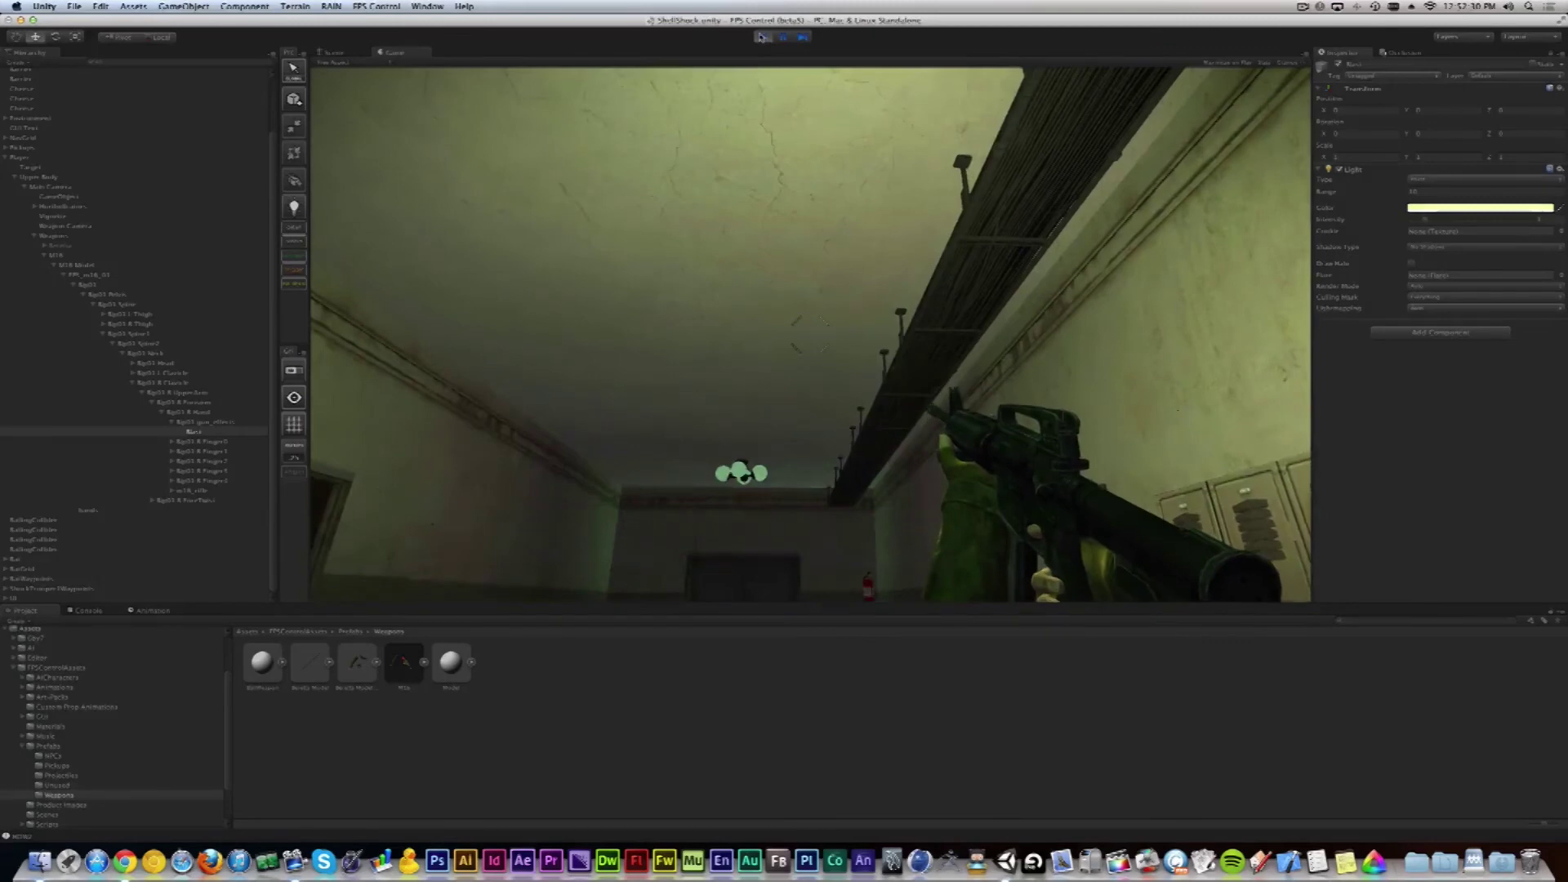
key(super+p)
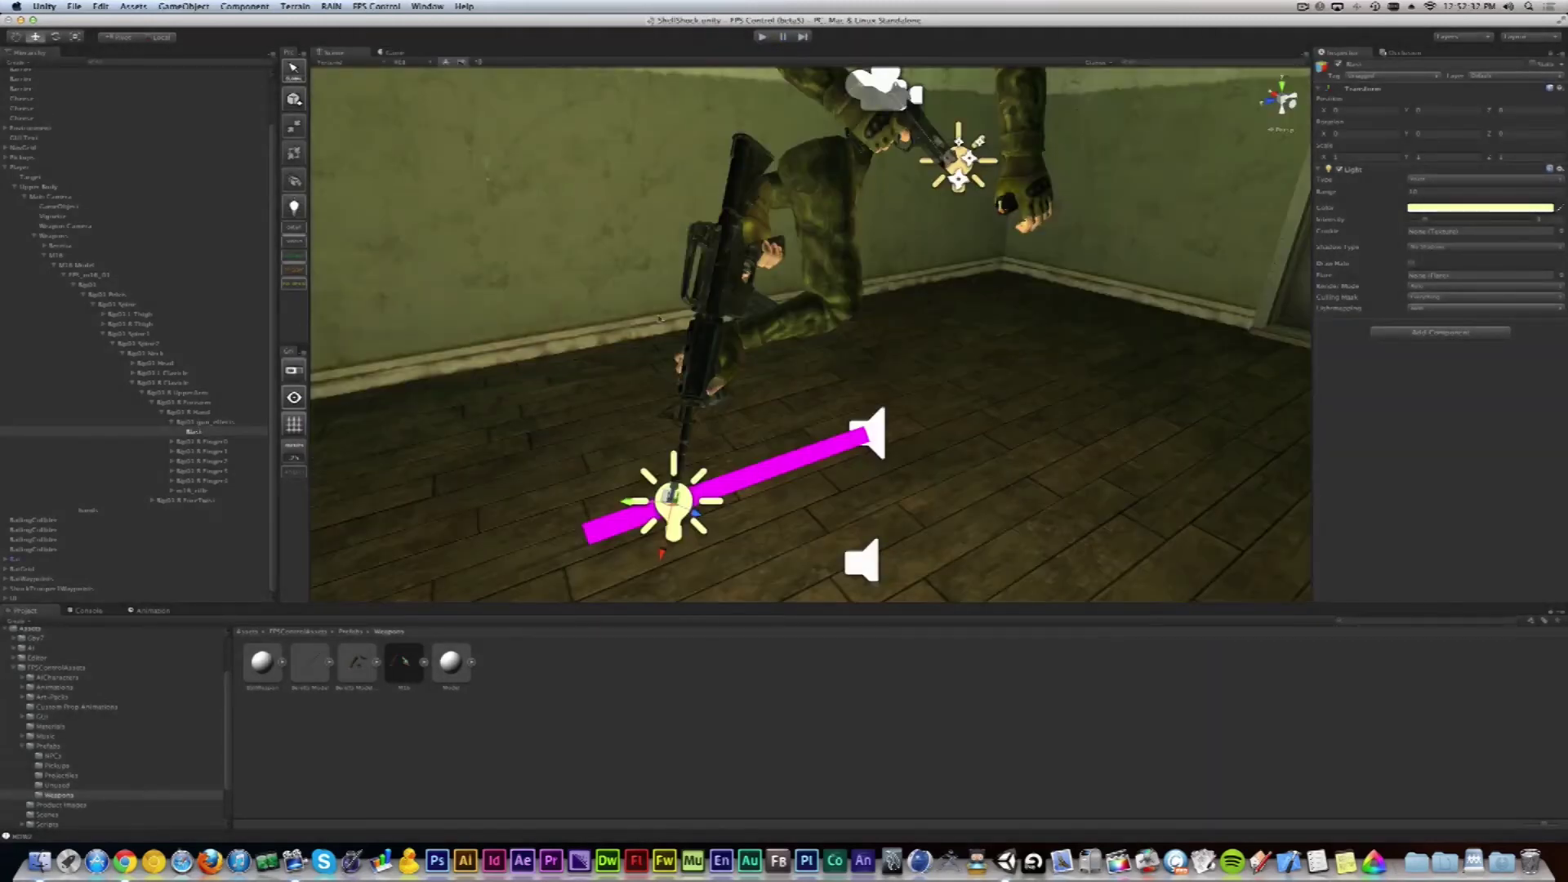
Step: Disable the Blast object's Light component and assign the M16 and all its child objects to the FPS Arms layer
click(1340, 171)
scroll(889, 311, down, 3)
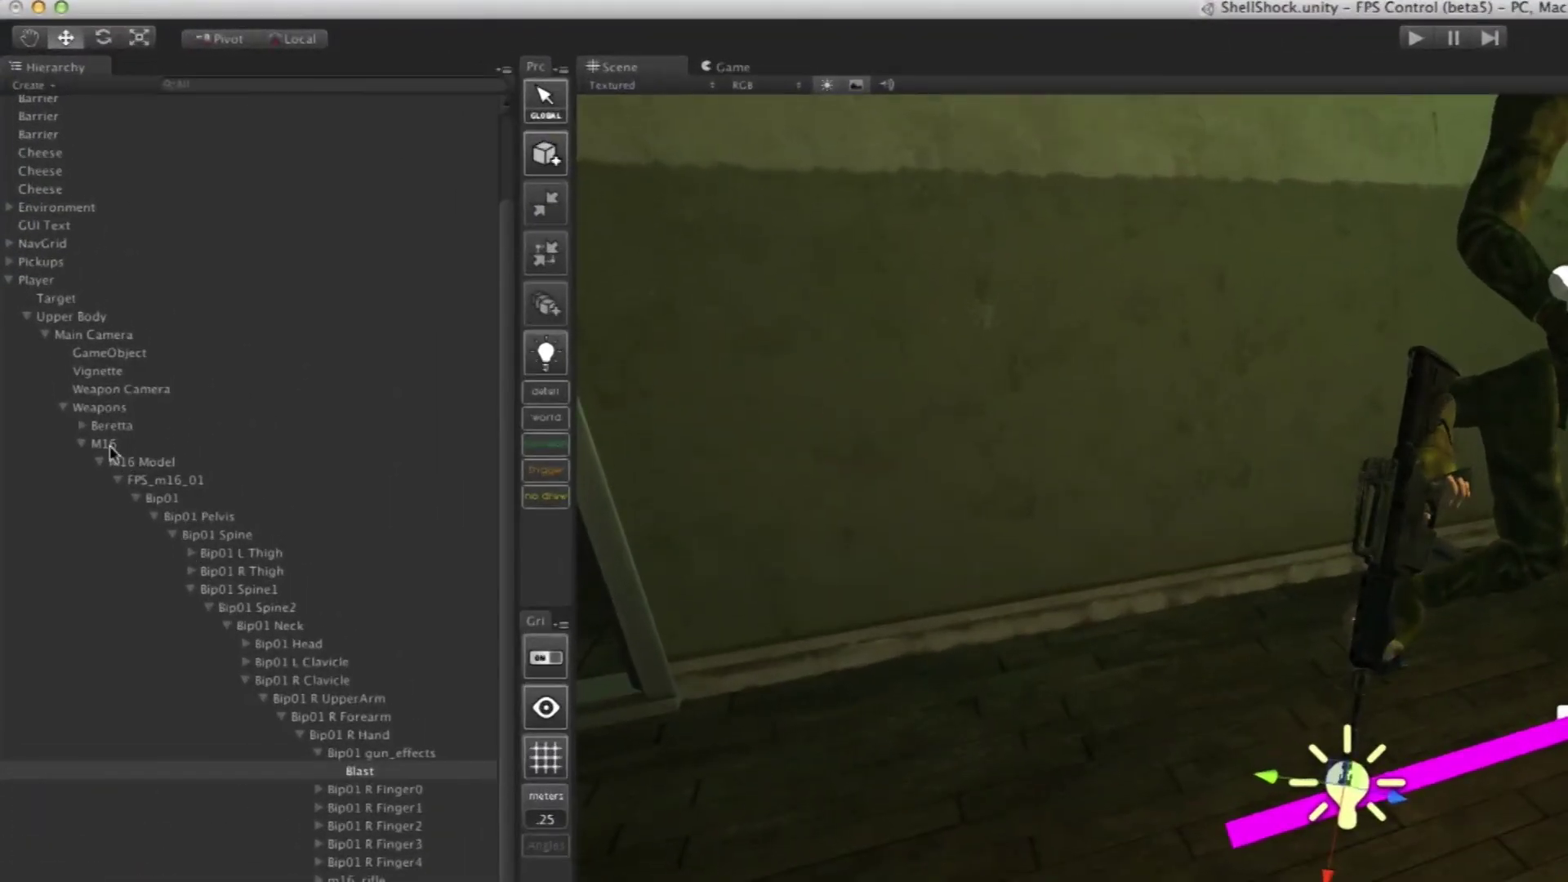
click(62, 255)
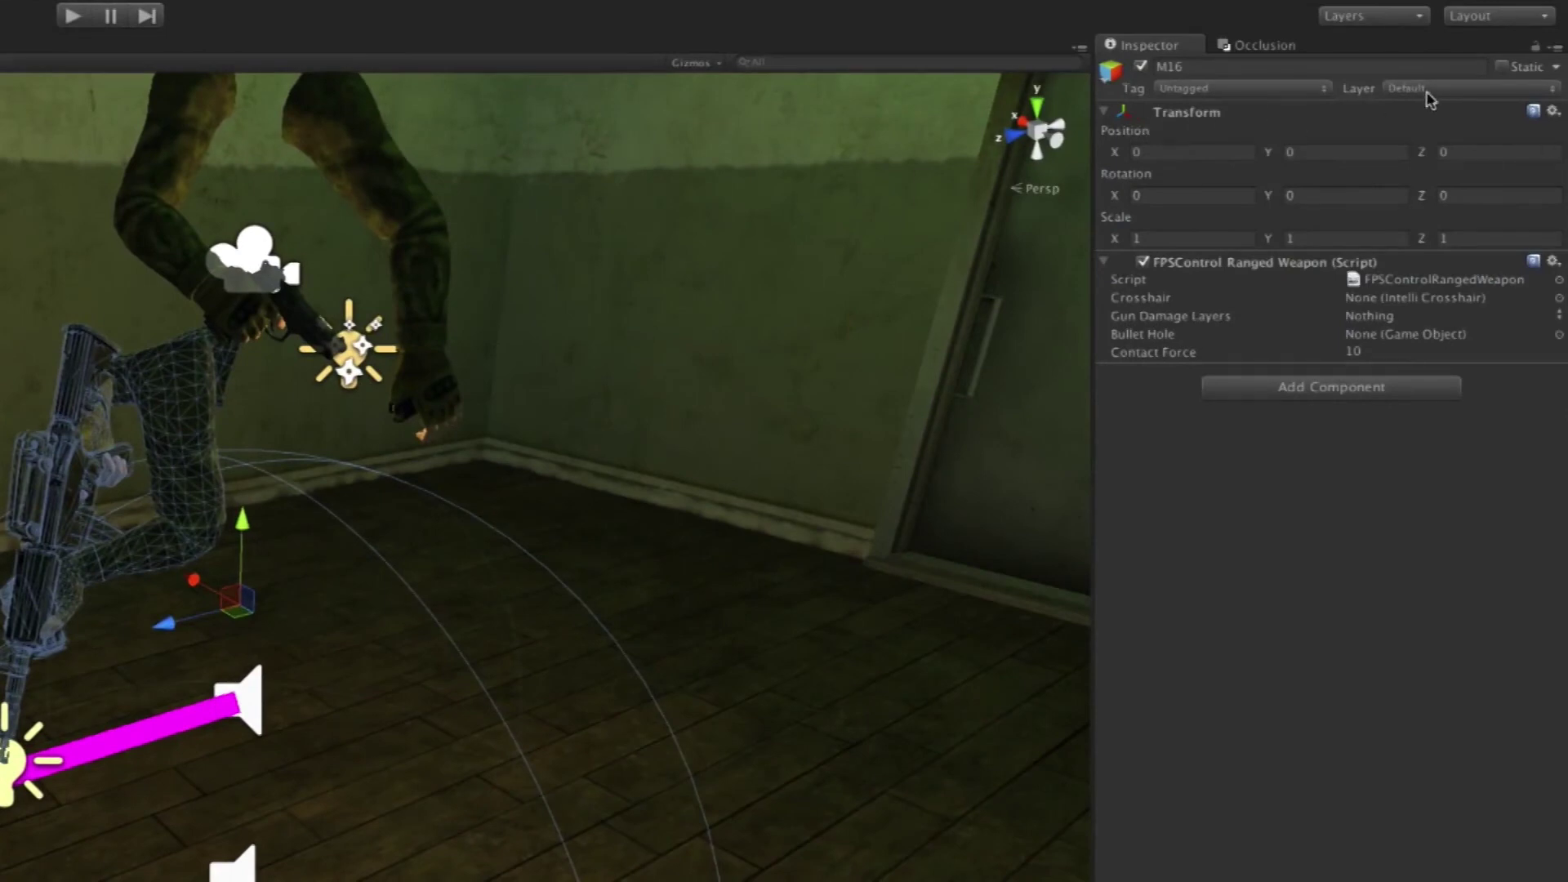
click(1430, 90)
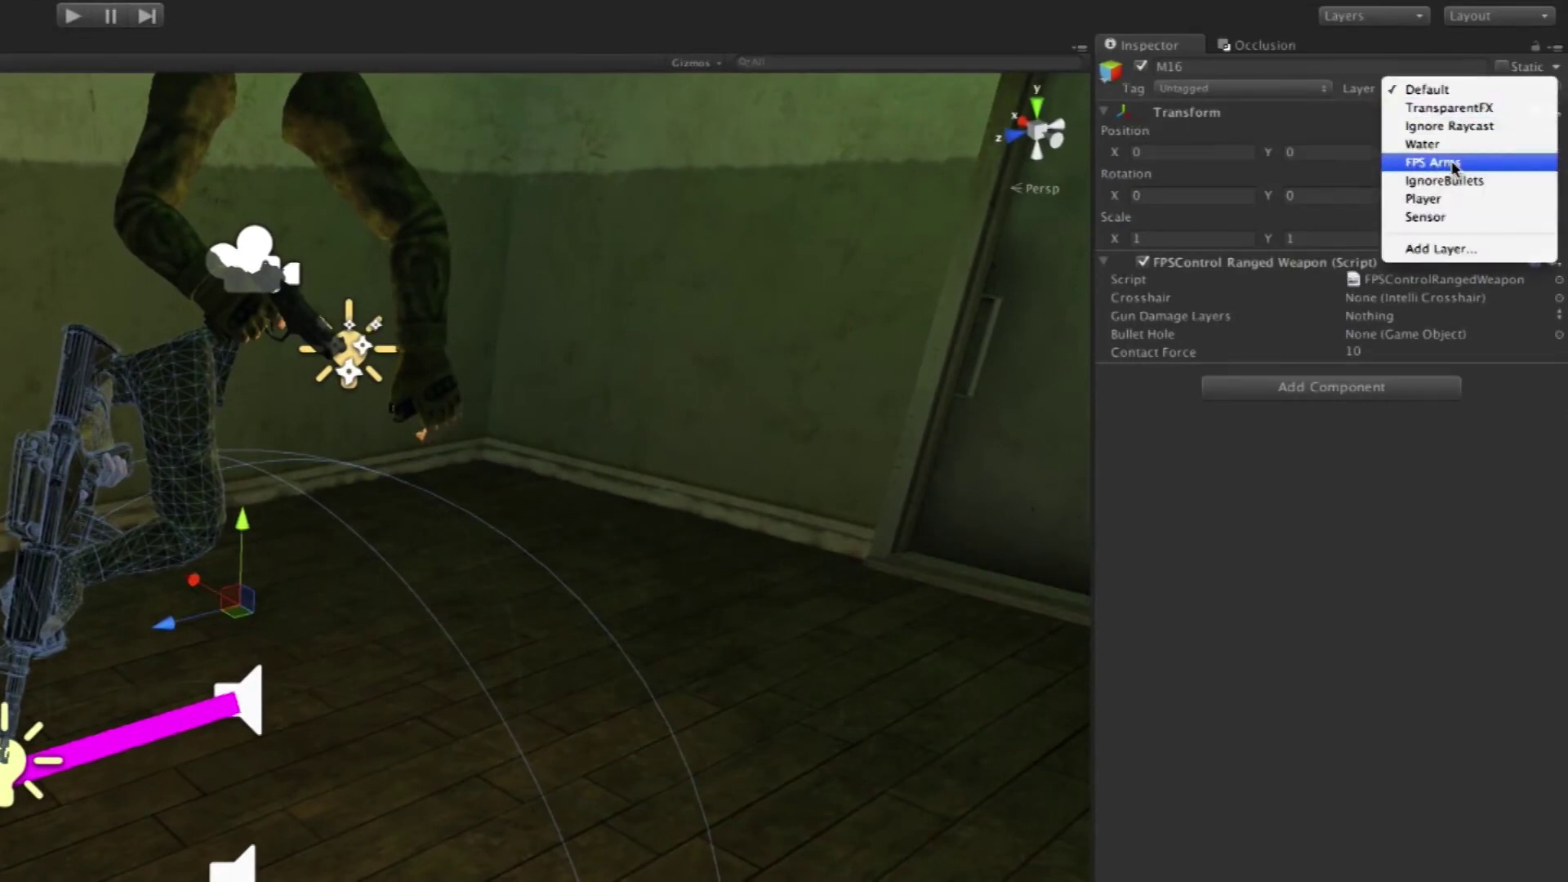
click(1453, 166)
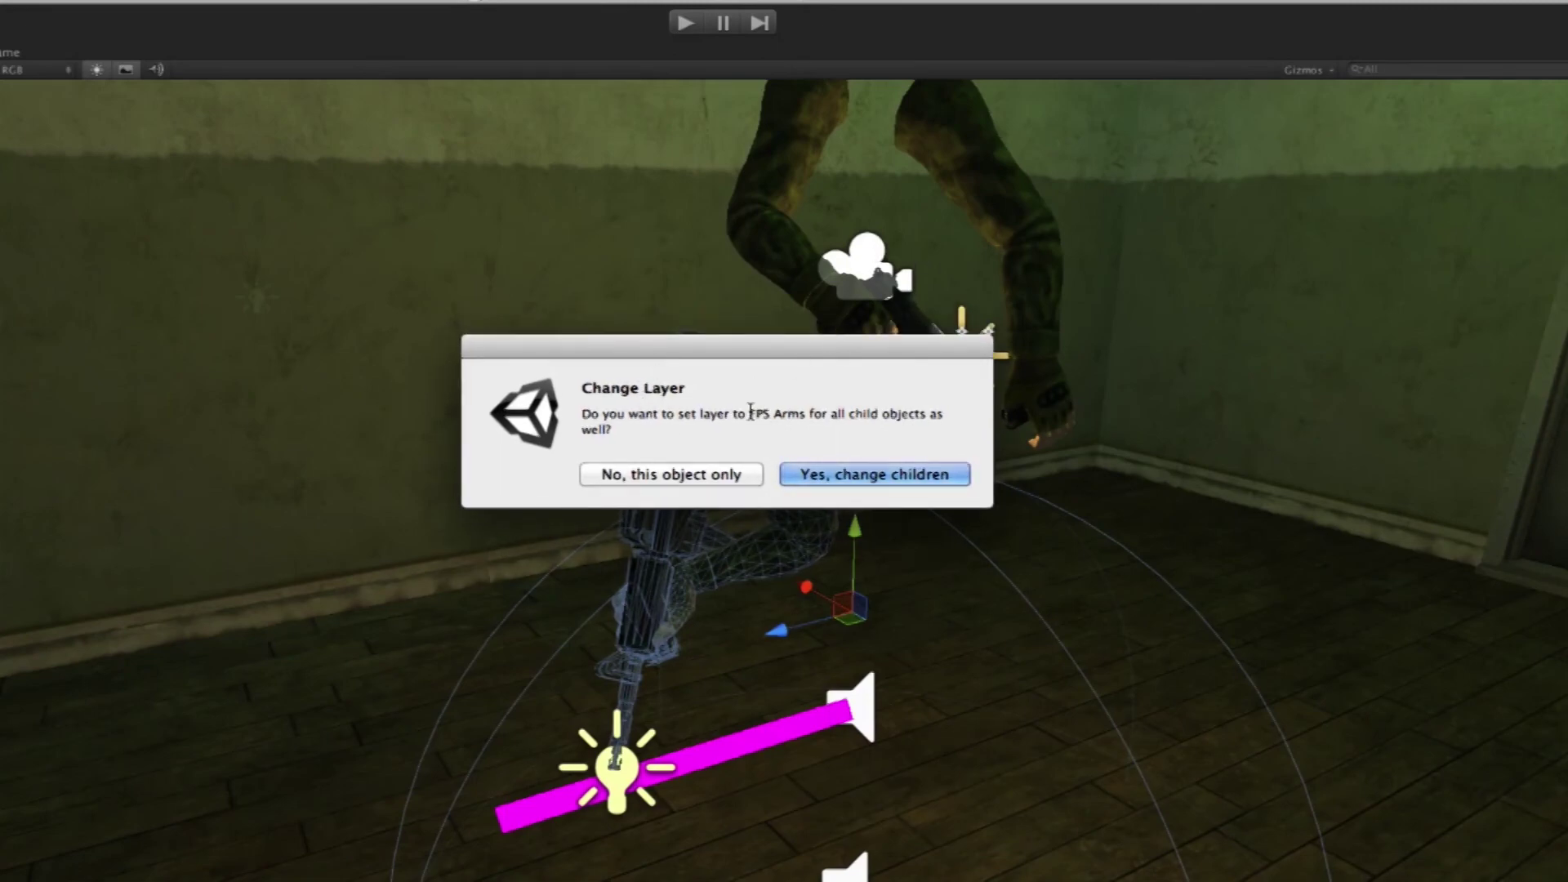
click(855, 475)
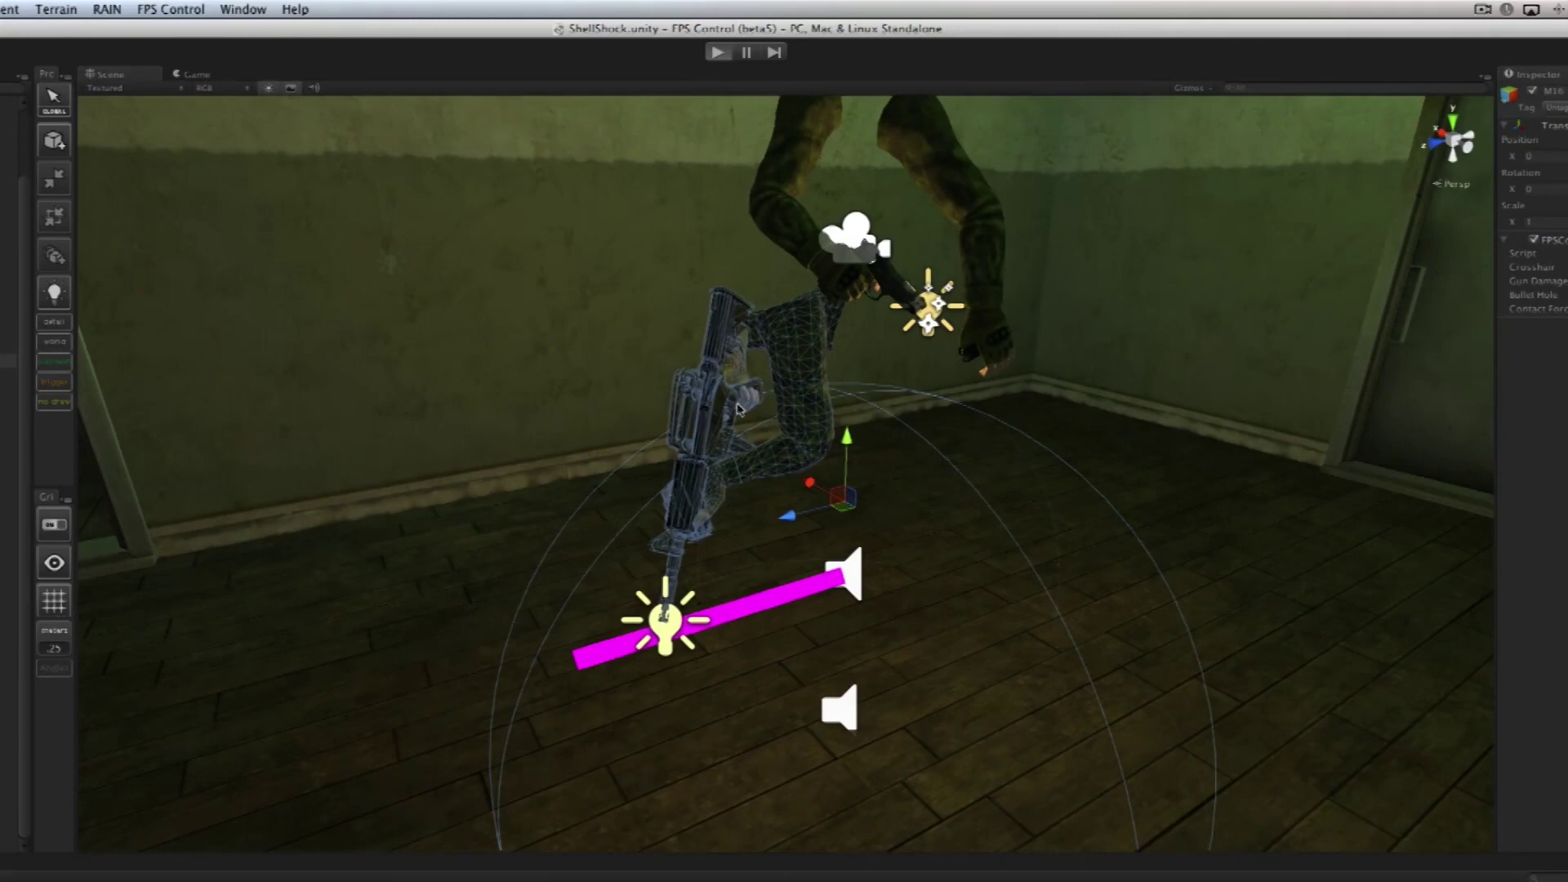
Step: Play-test the level by switching from the pistol to the M16 and aiming it down the hallway
key(super+p)
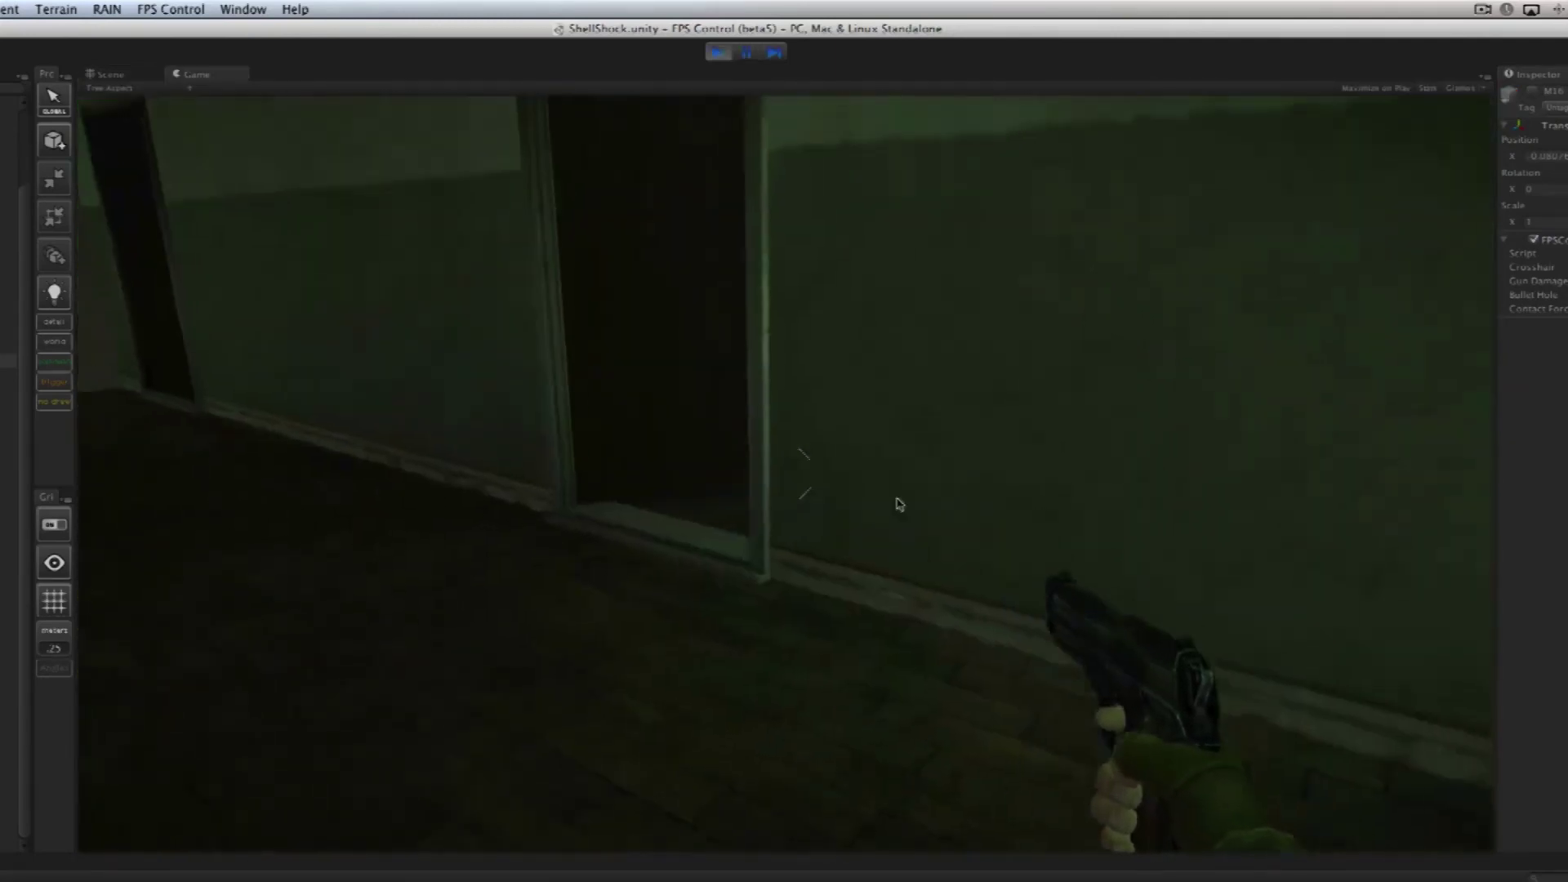
key(w)
key(1)
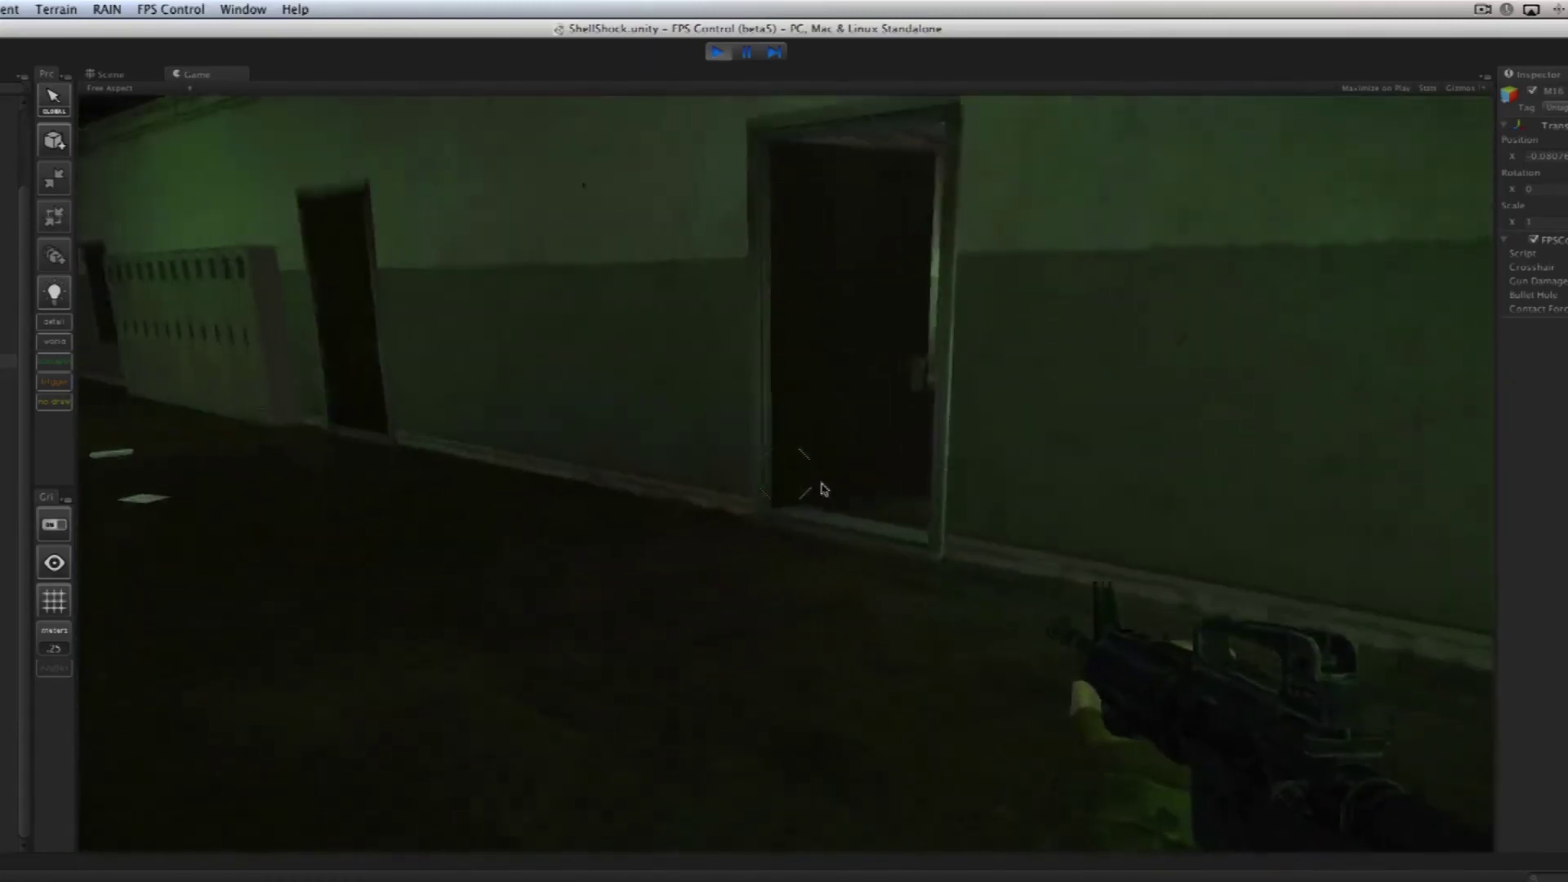
right_click(799, 483)
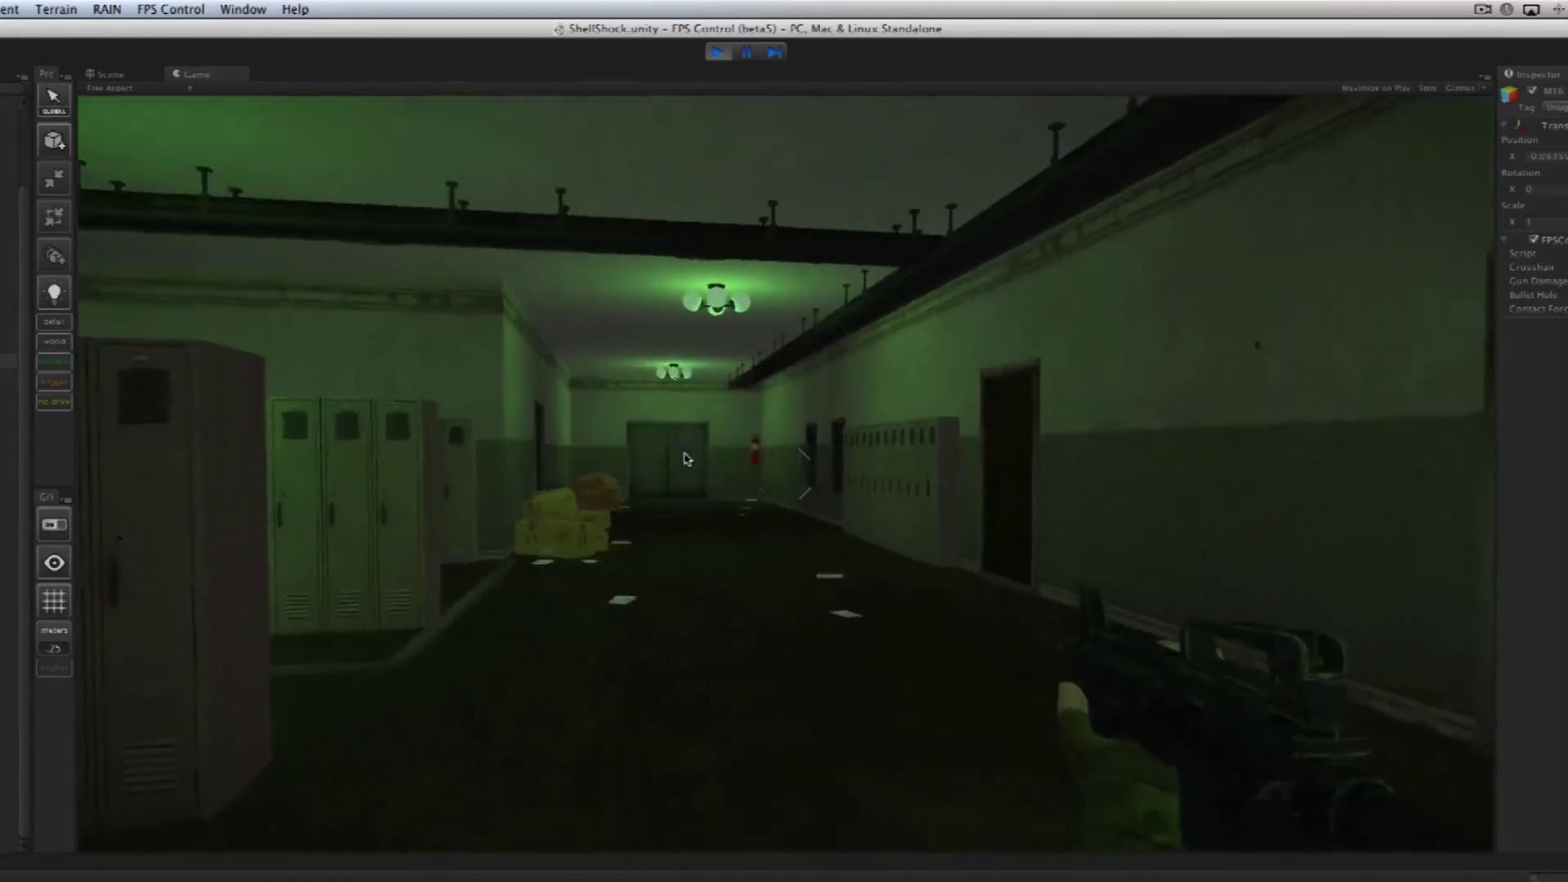
right_click(676, 459)
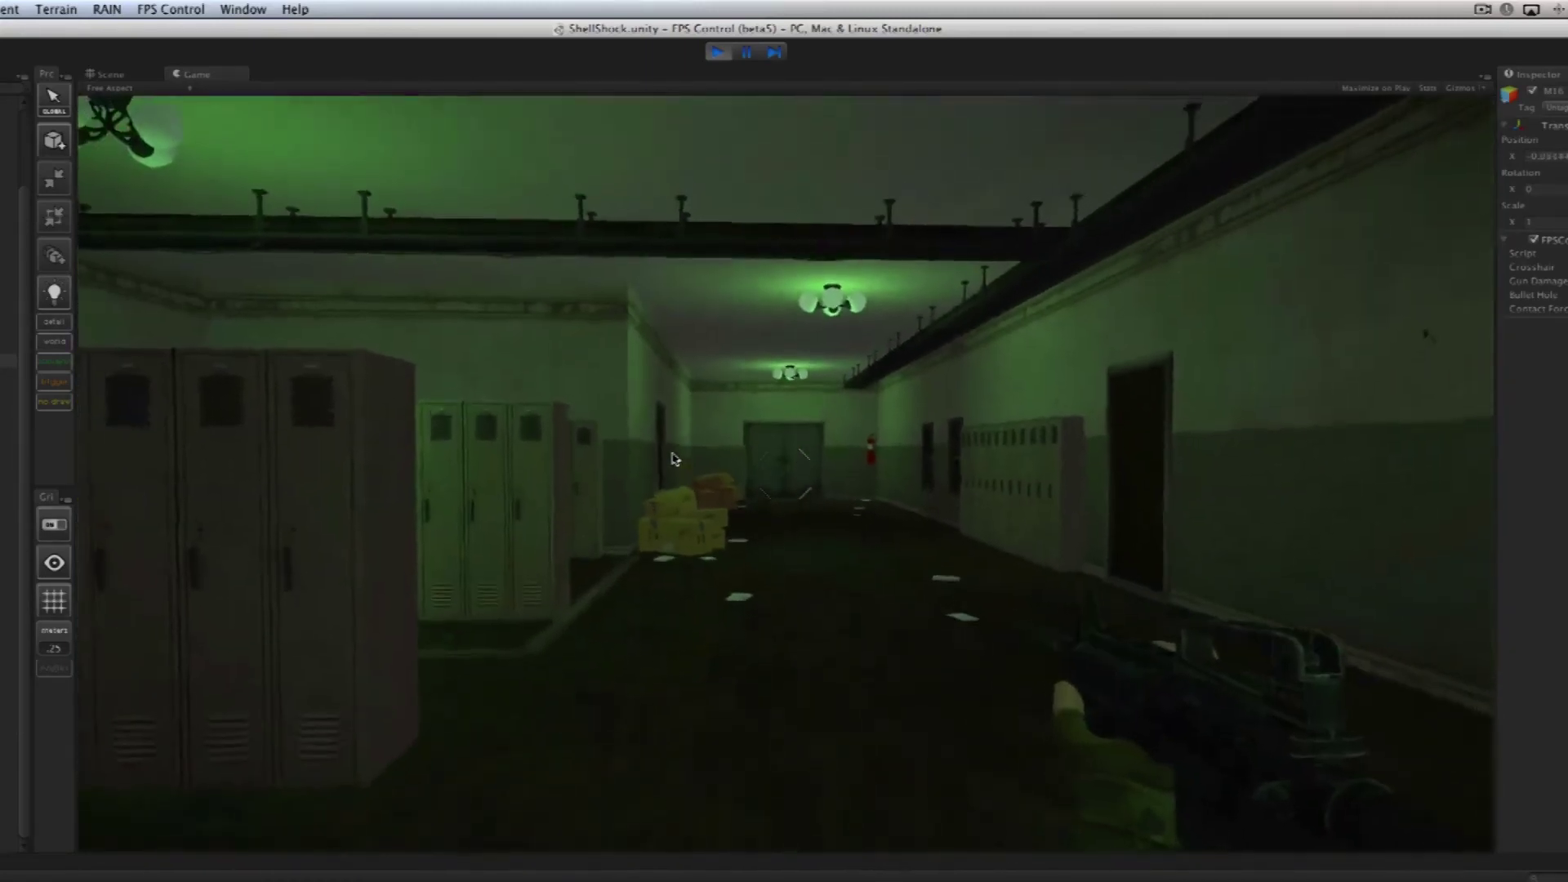
right_click(675, 460)
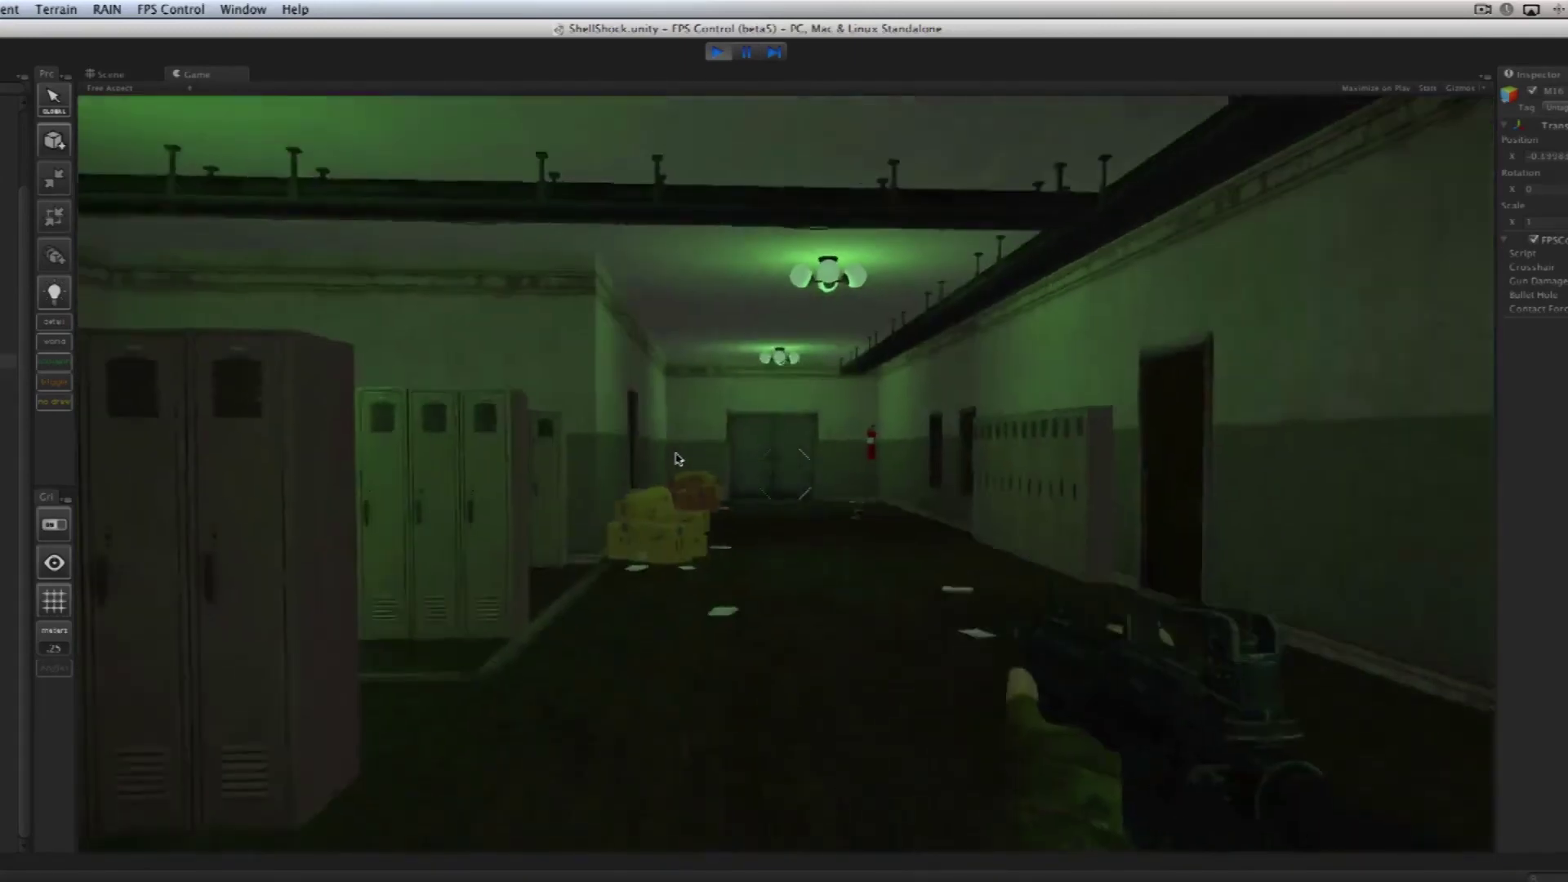
key(super+p)
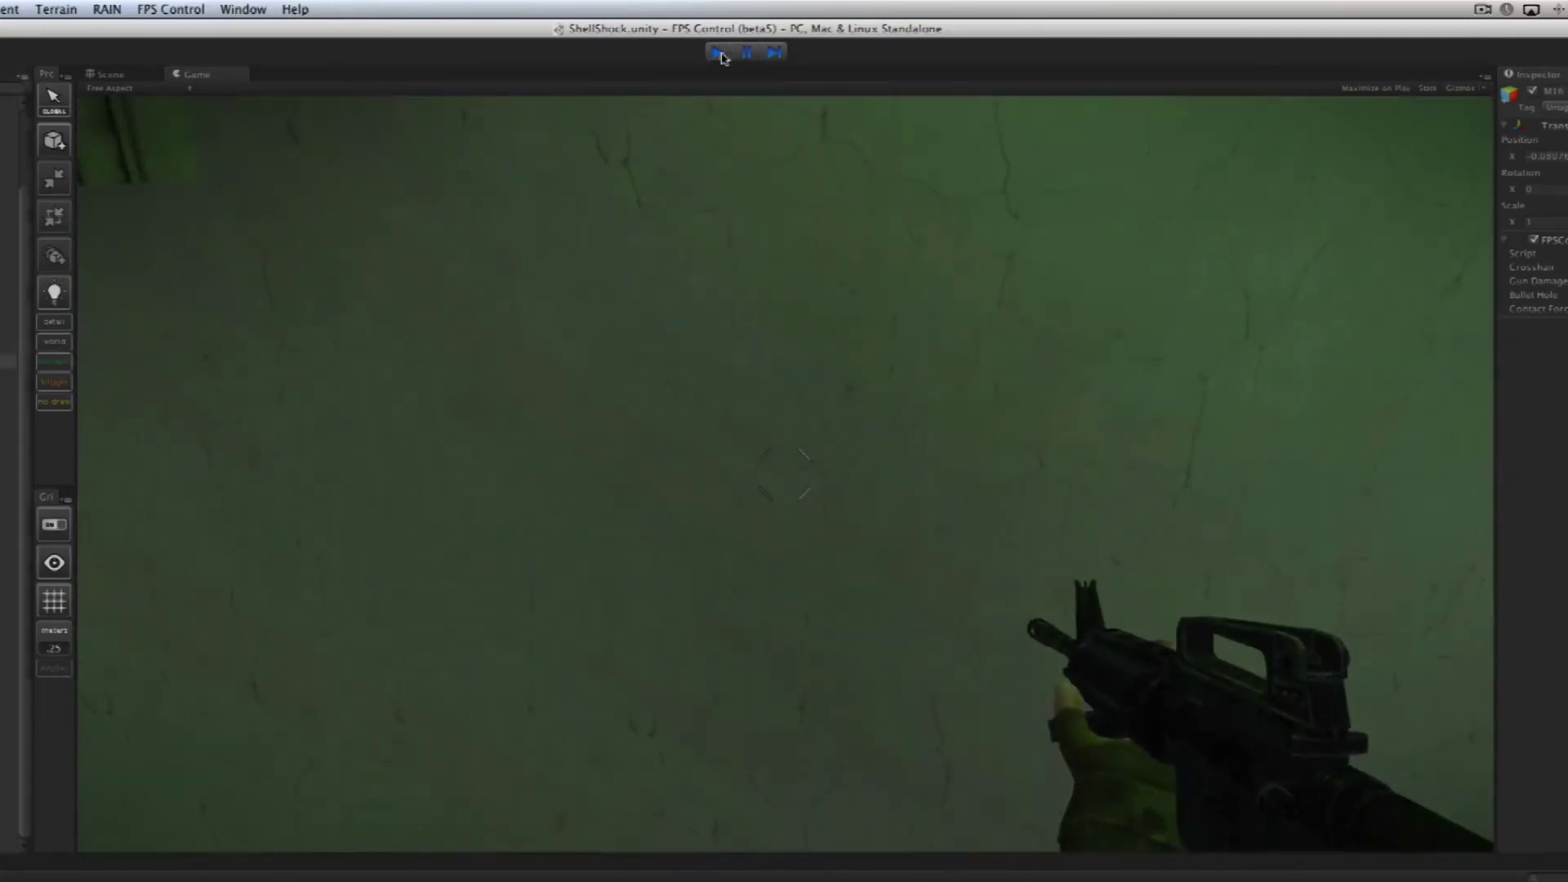
Step: Enable the M16's Light Burst in the FPS Control editor's Weapon Control and assign the Blast light to it
click(171, 9)
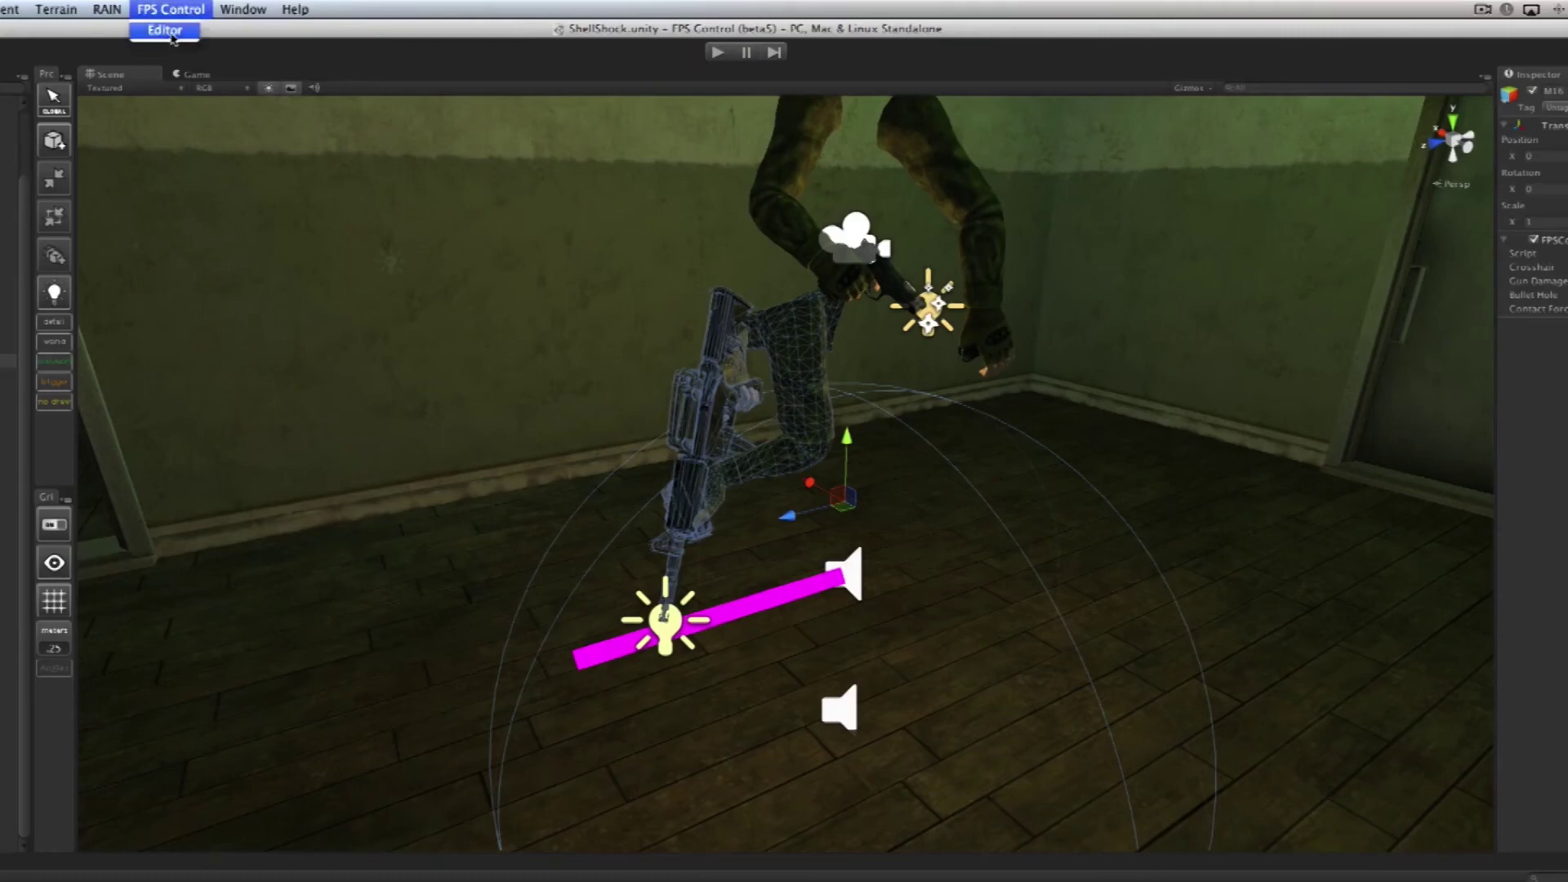
click(171, 35)
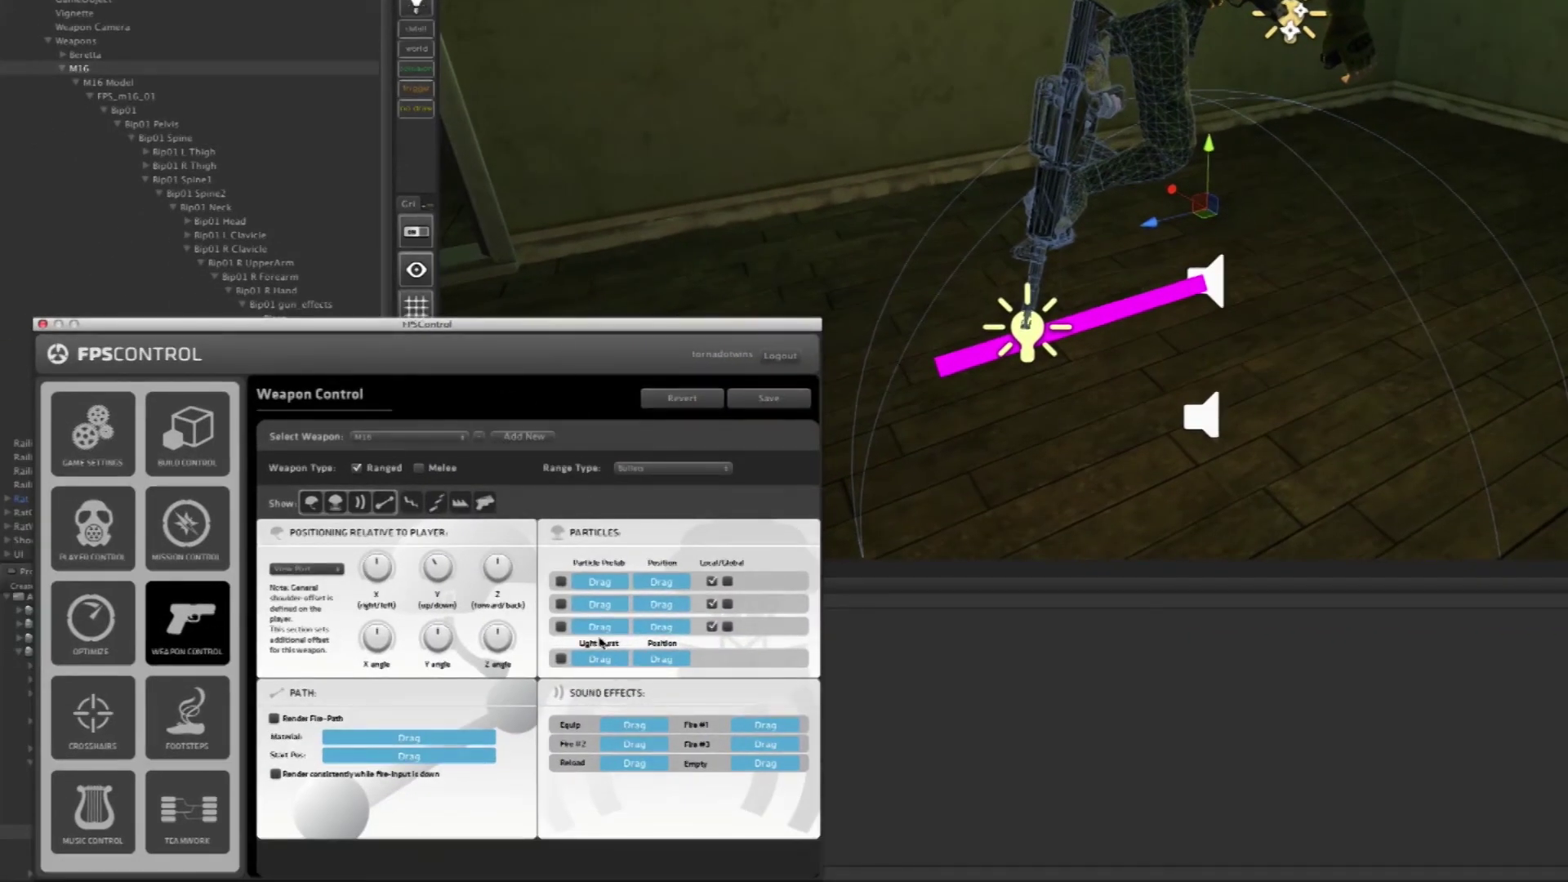
click(561, 659)
drag(178, 331, 647, 97)
drag(272, 321, 1066, 430)
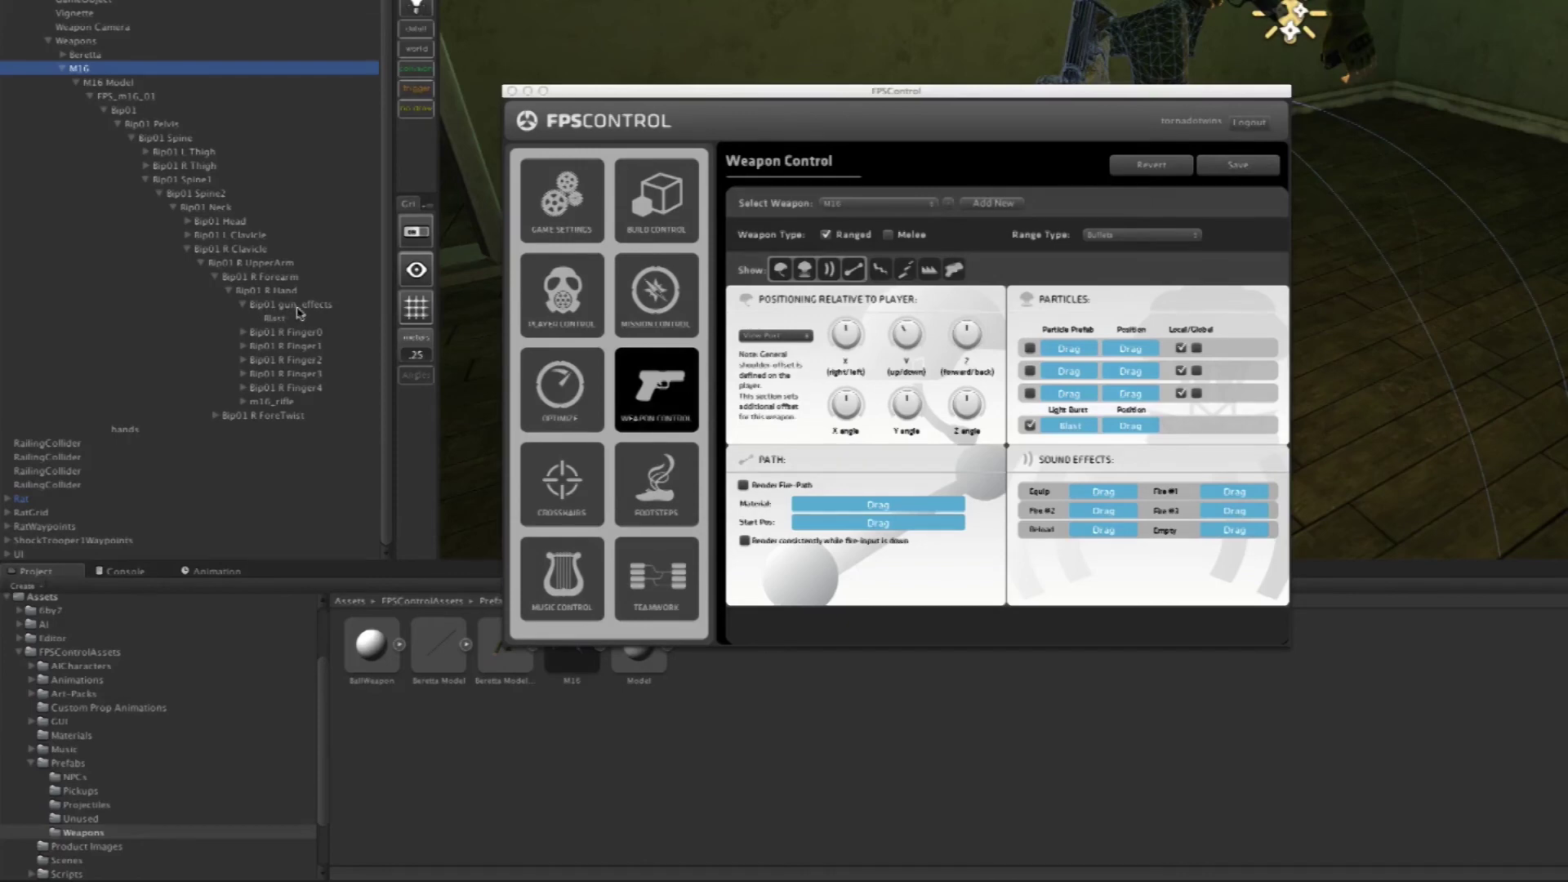
Step: Assign Bip01 gun_effects as the Light Burst position, save the weapon, and close the FPS Control editor
drag(277, 311, 1131, 425)
click(1231, 178)
click(267, 318)
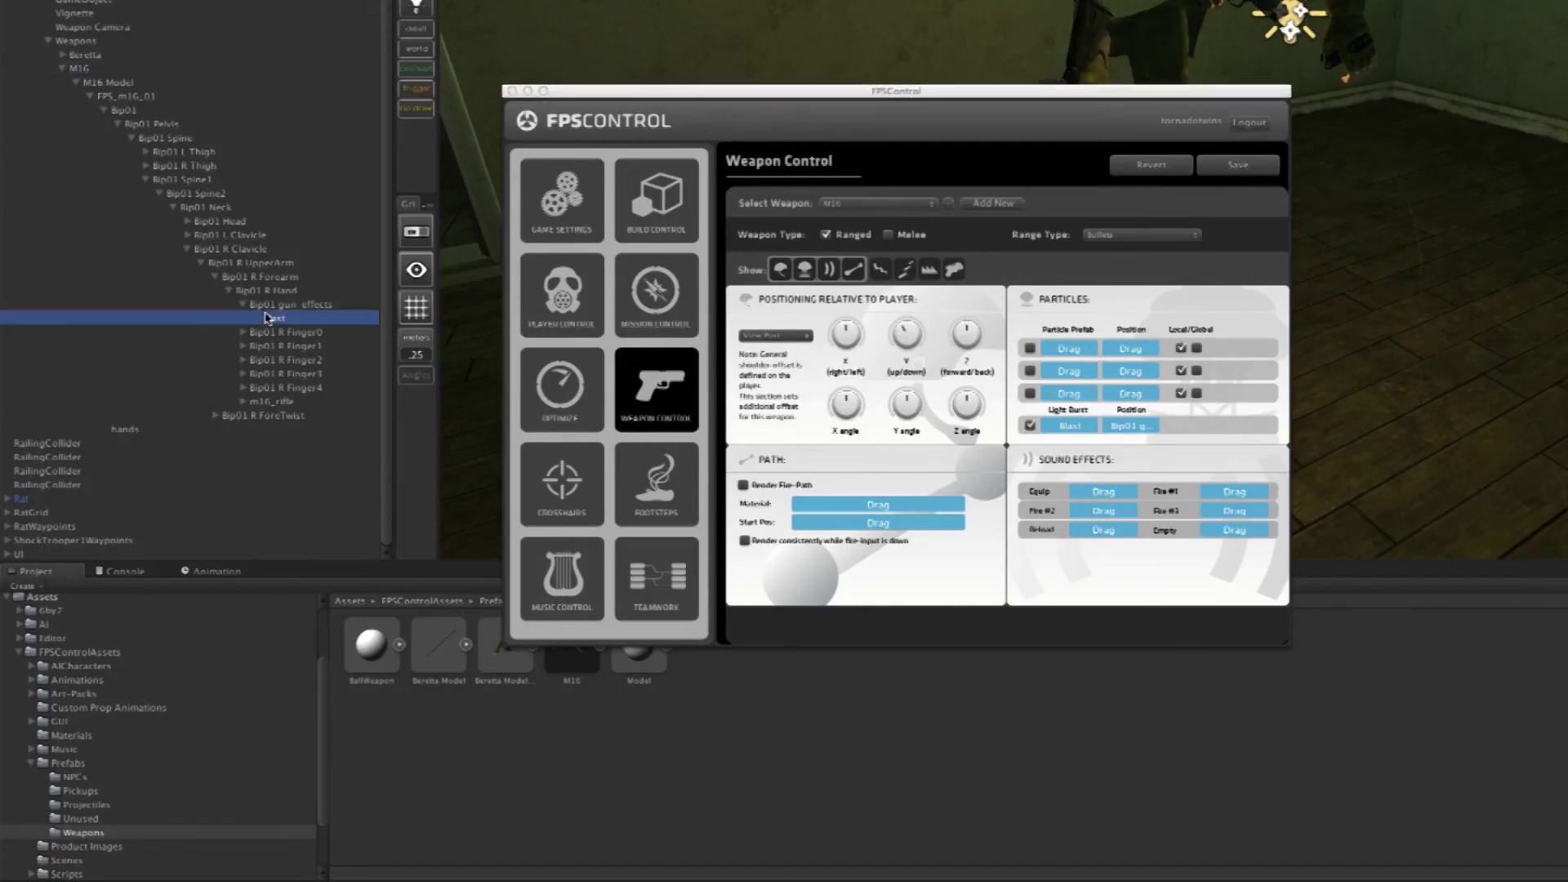
click(511, 91)
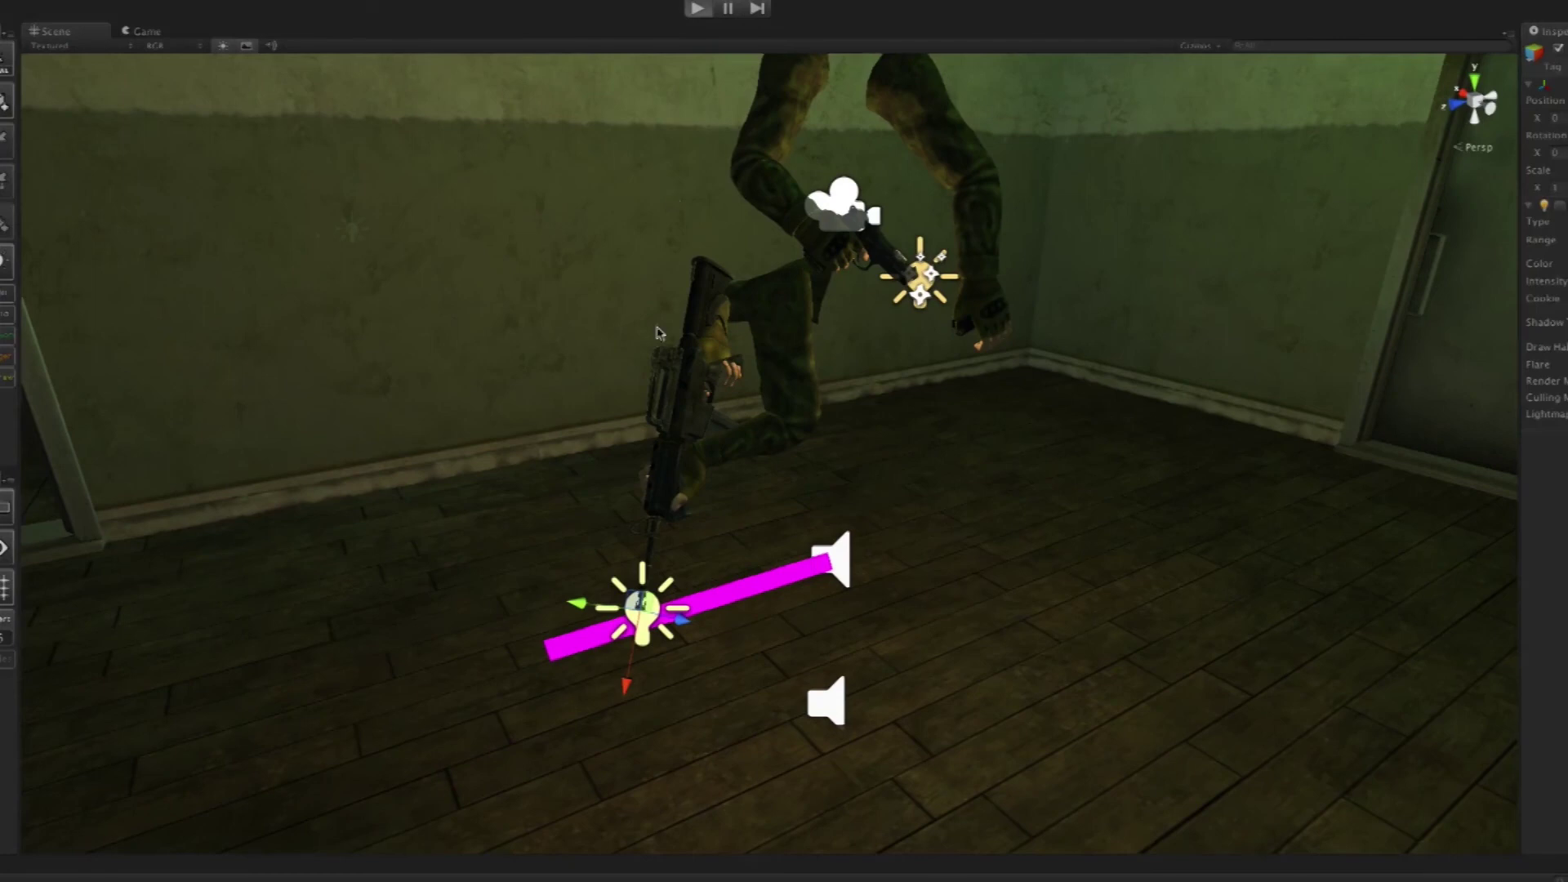
Step: Play-test the level with the M16 equipped to check its muzzle light burst
key(ctrl+p)
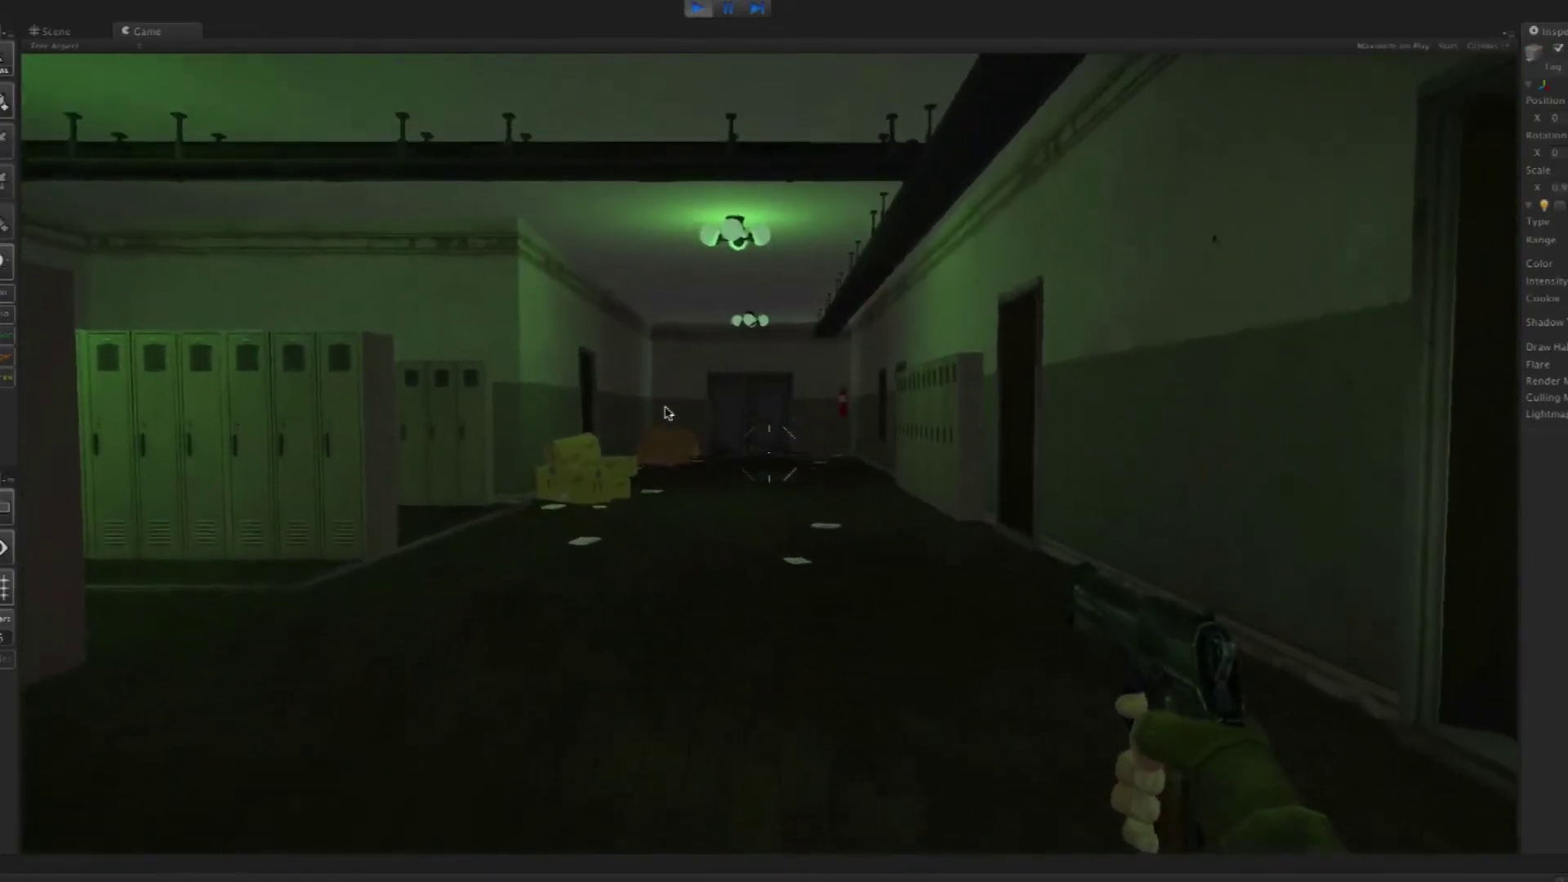
key(a)
key(w)
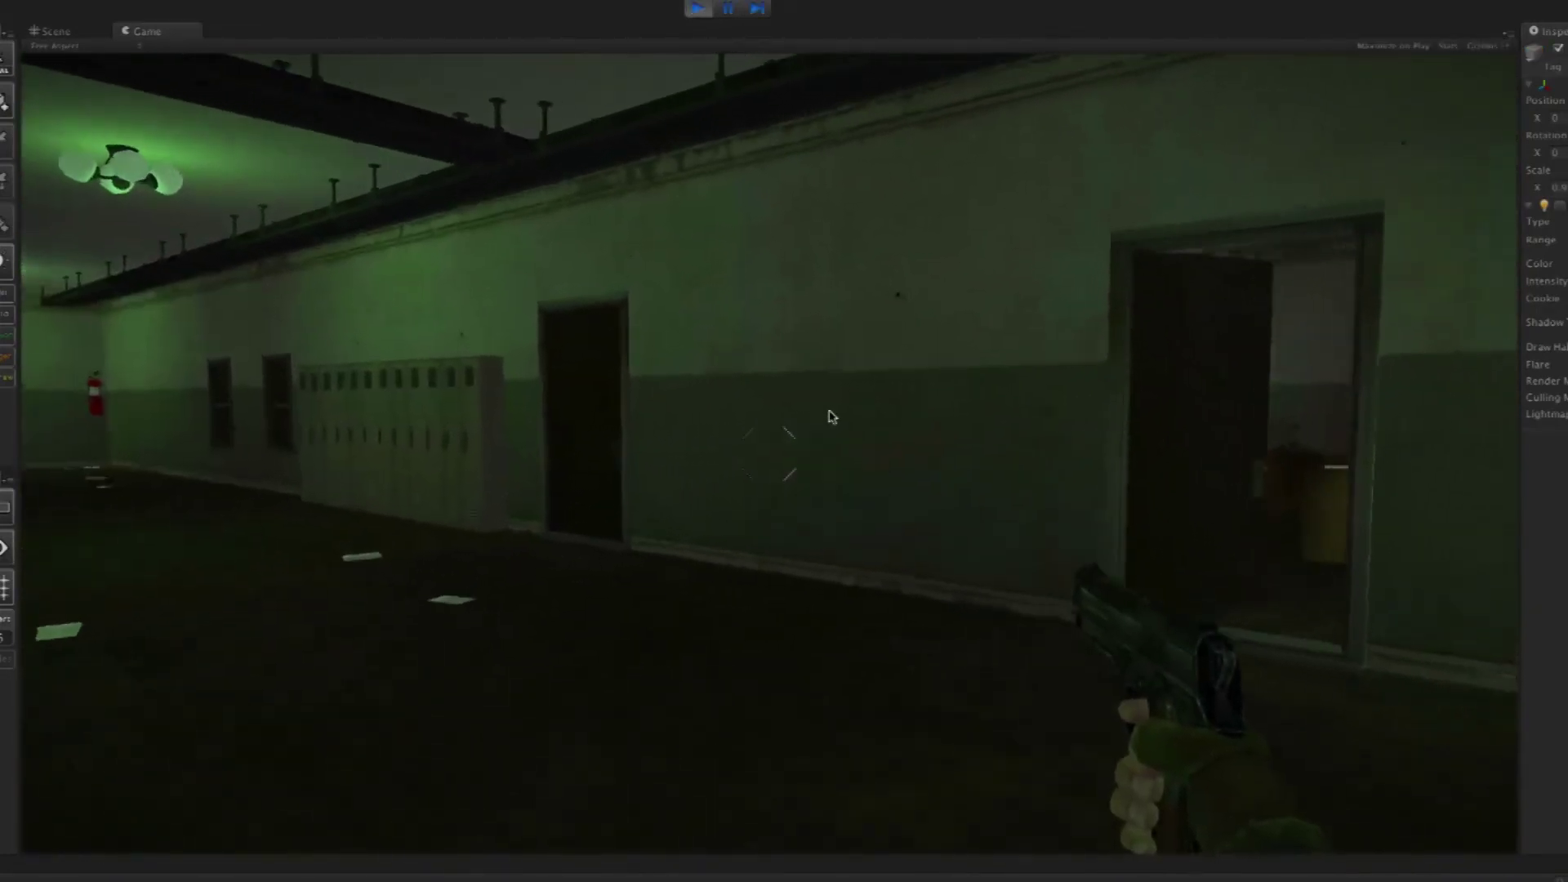
key(2)
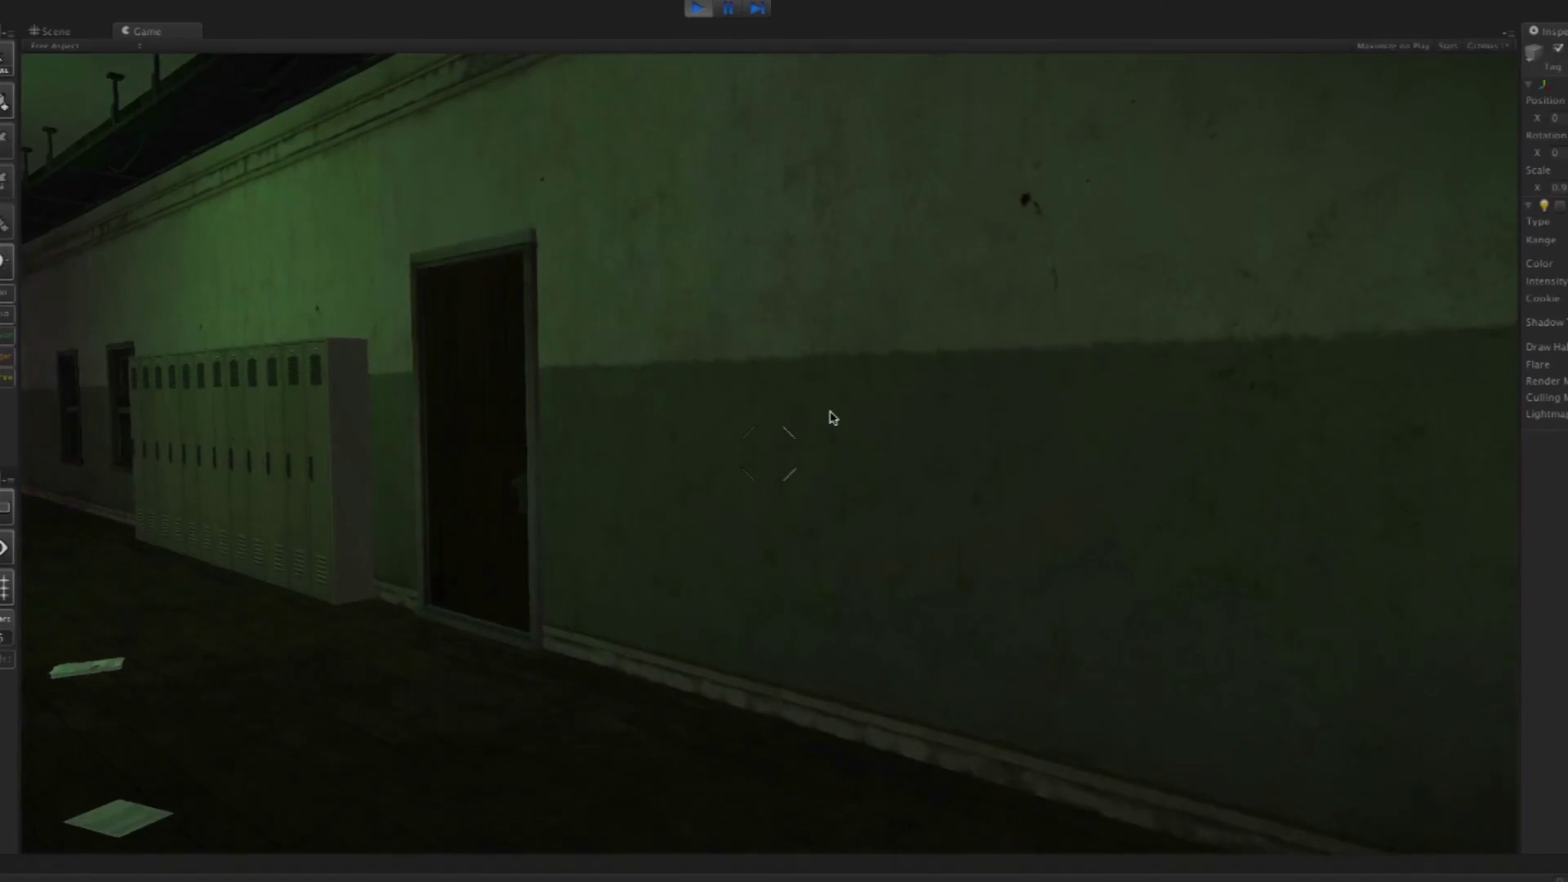
key(w)
key(w)
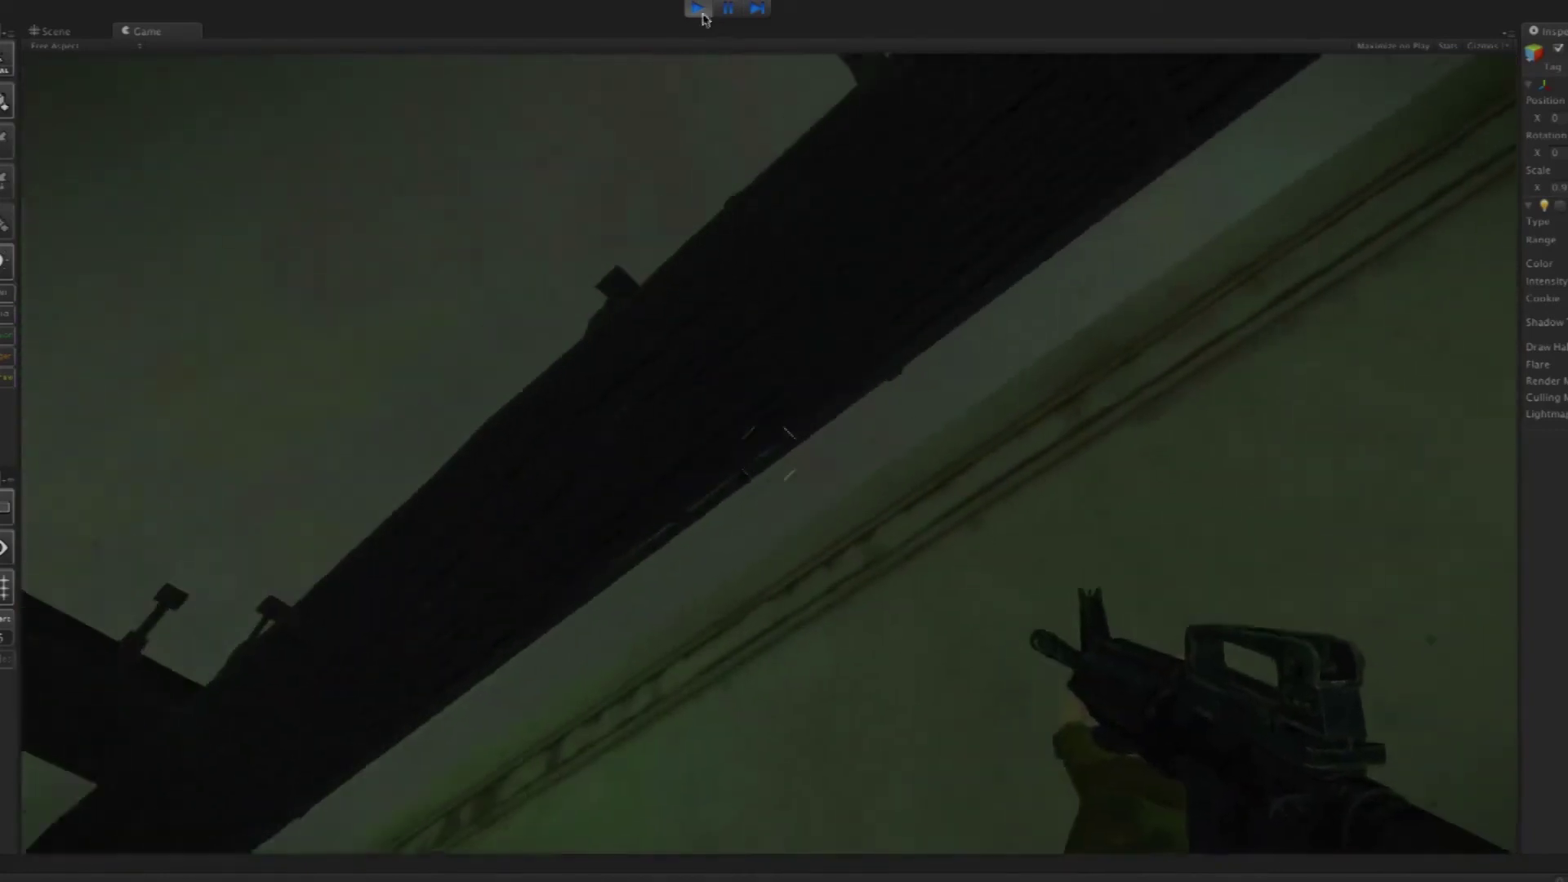
click(700, 9)
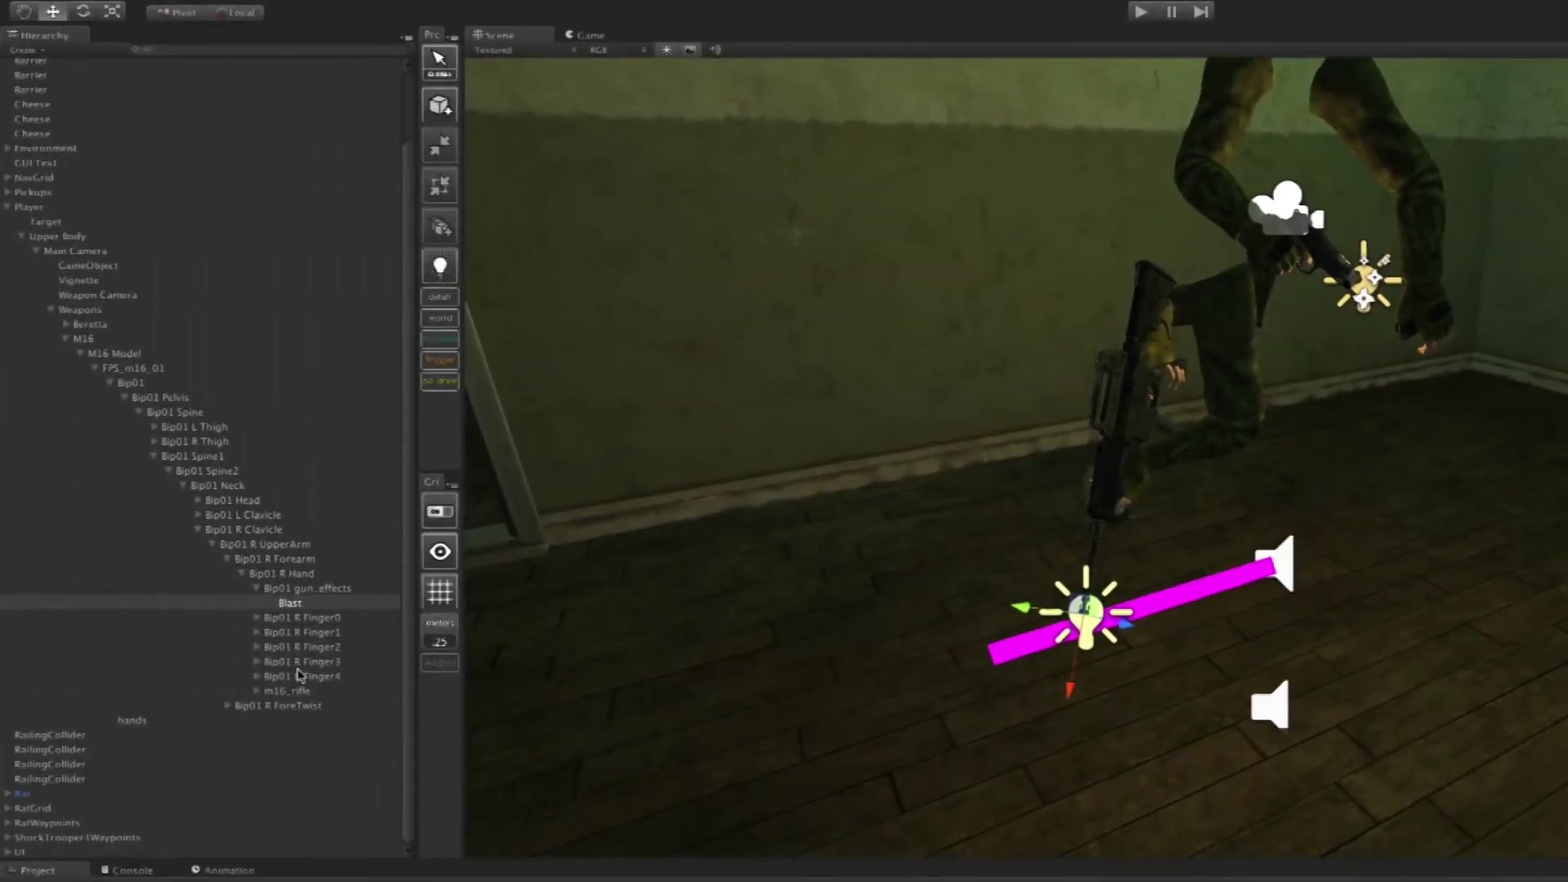
Step: Select FPS_m16_01 and open the Light Duration of its FPSControl Weapon Particles script for editing
click(101, 354)
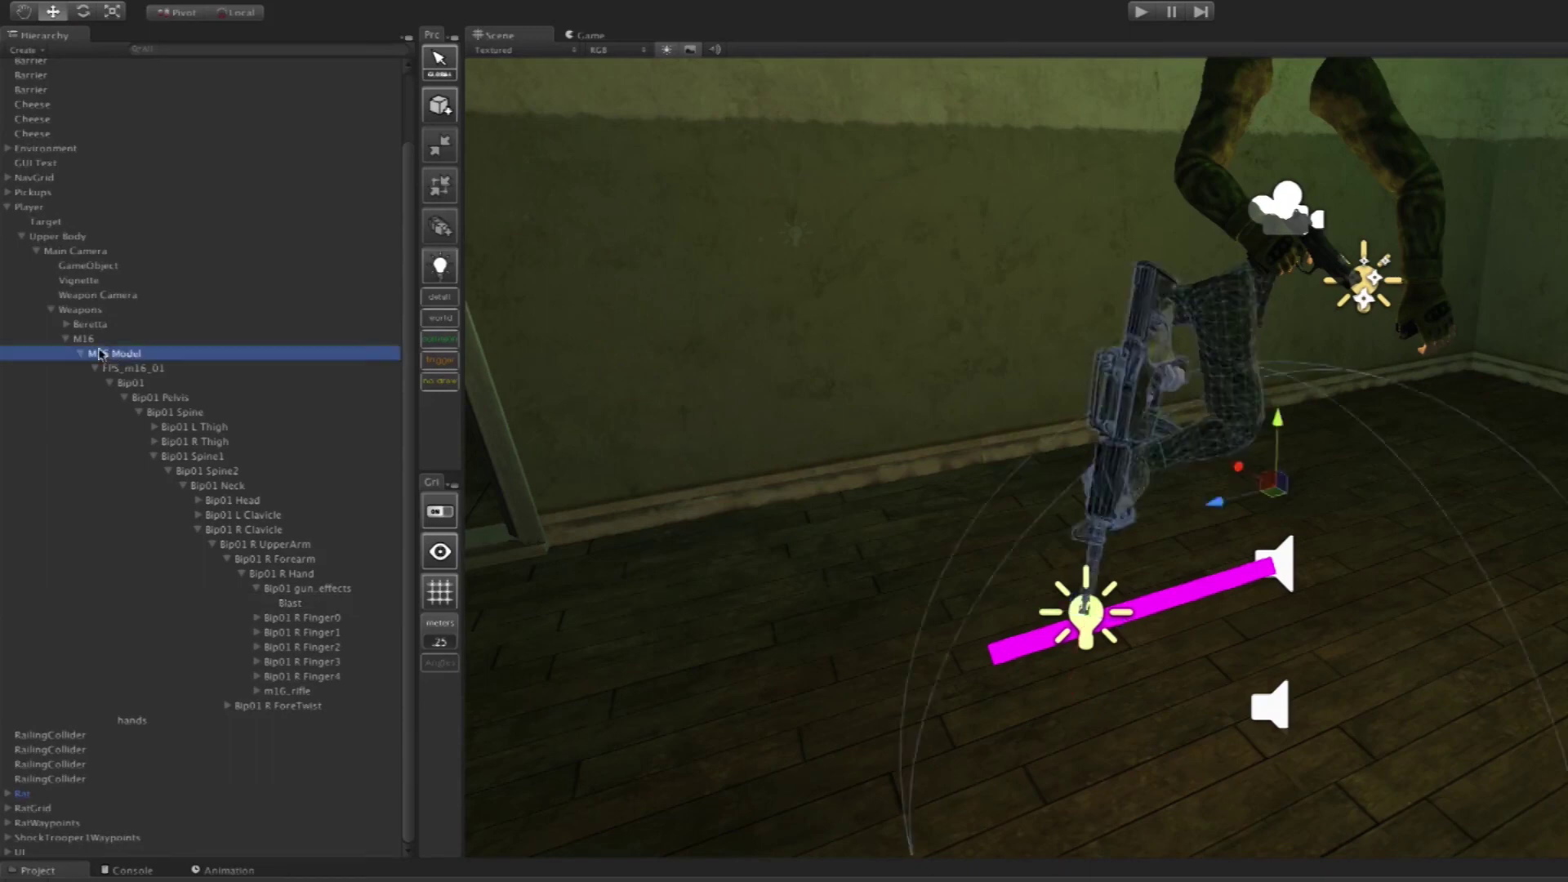
click(95, 341)
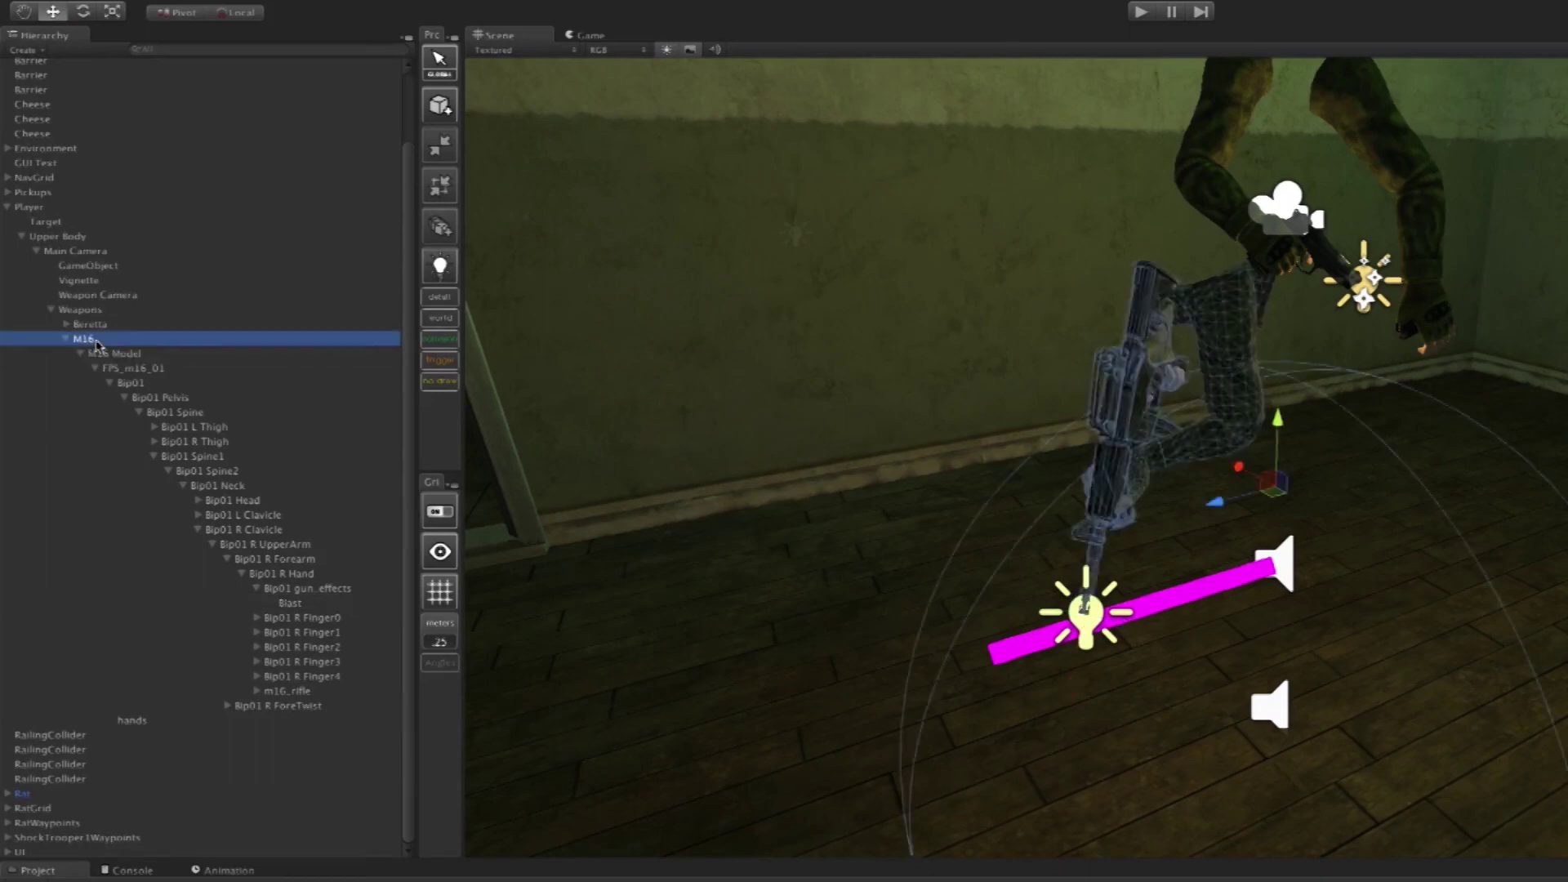
click(114, 369)
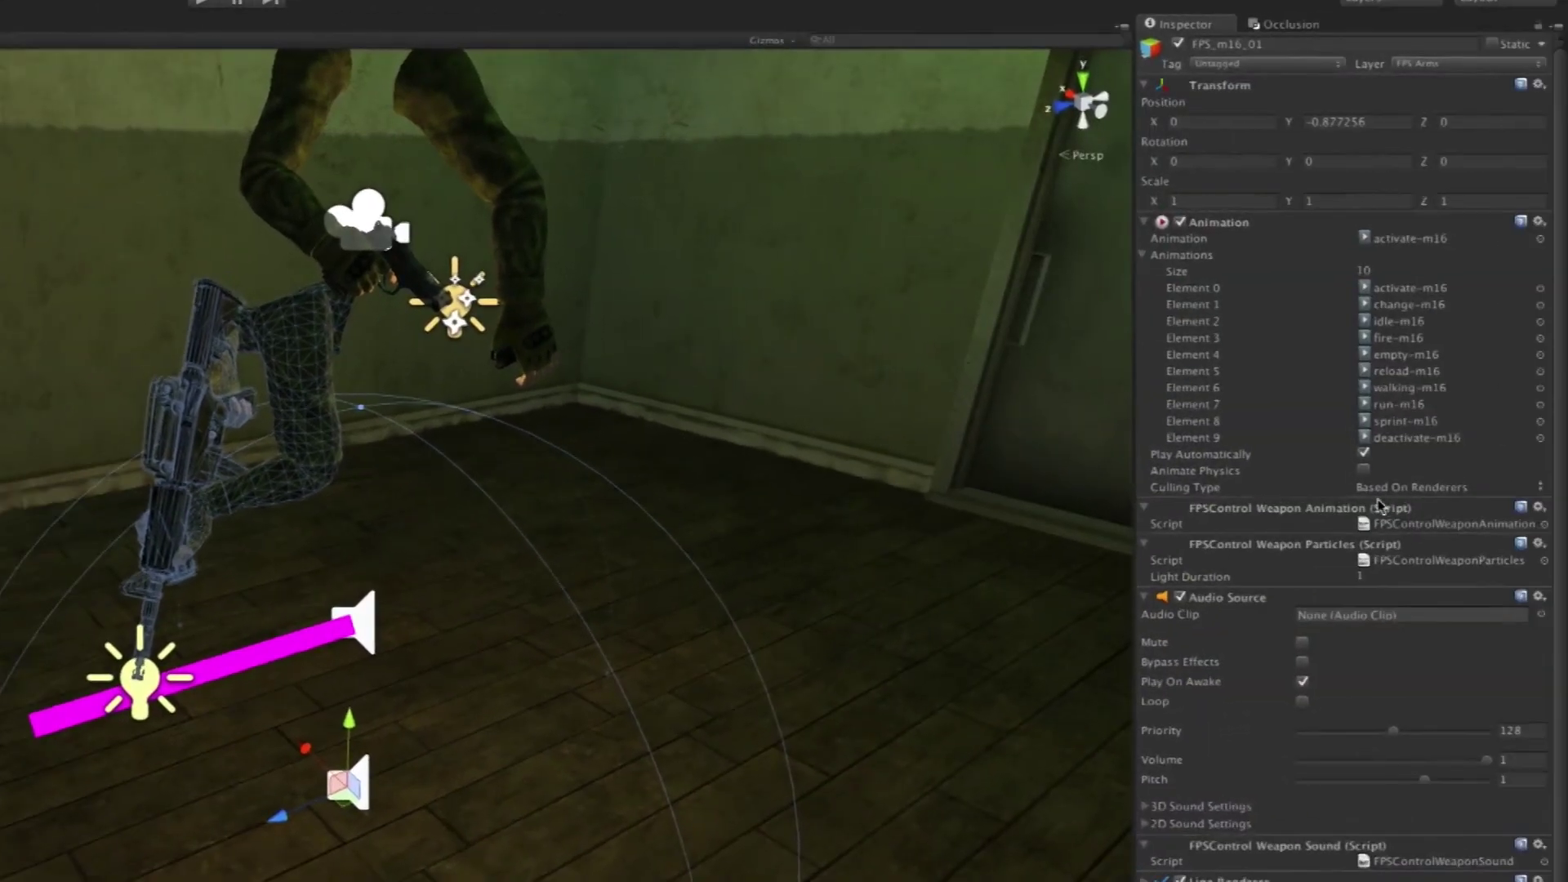
scroll(1557, 498, down, 1)
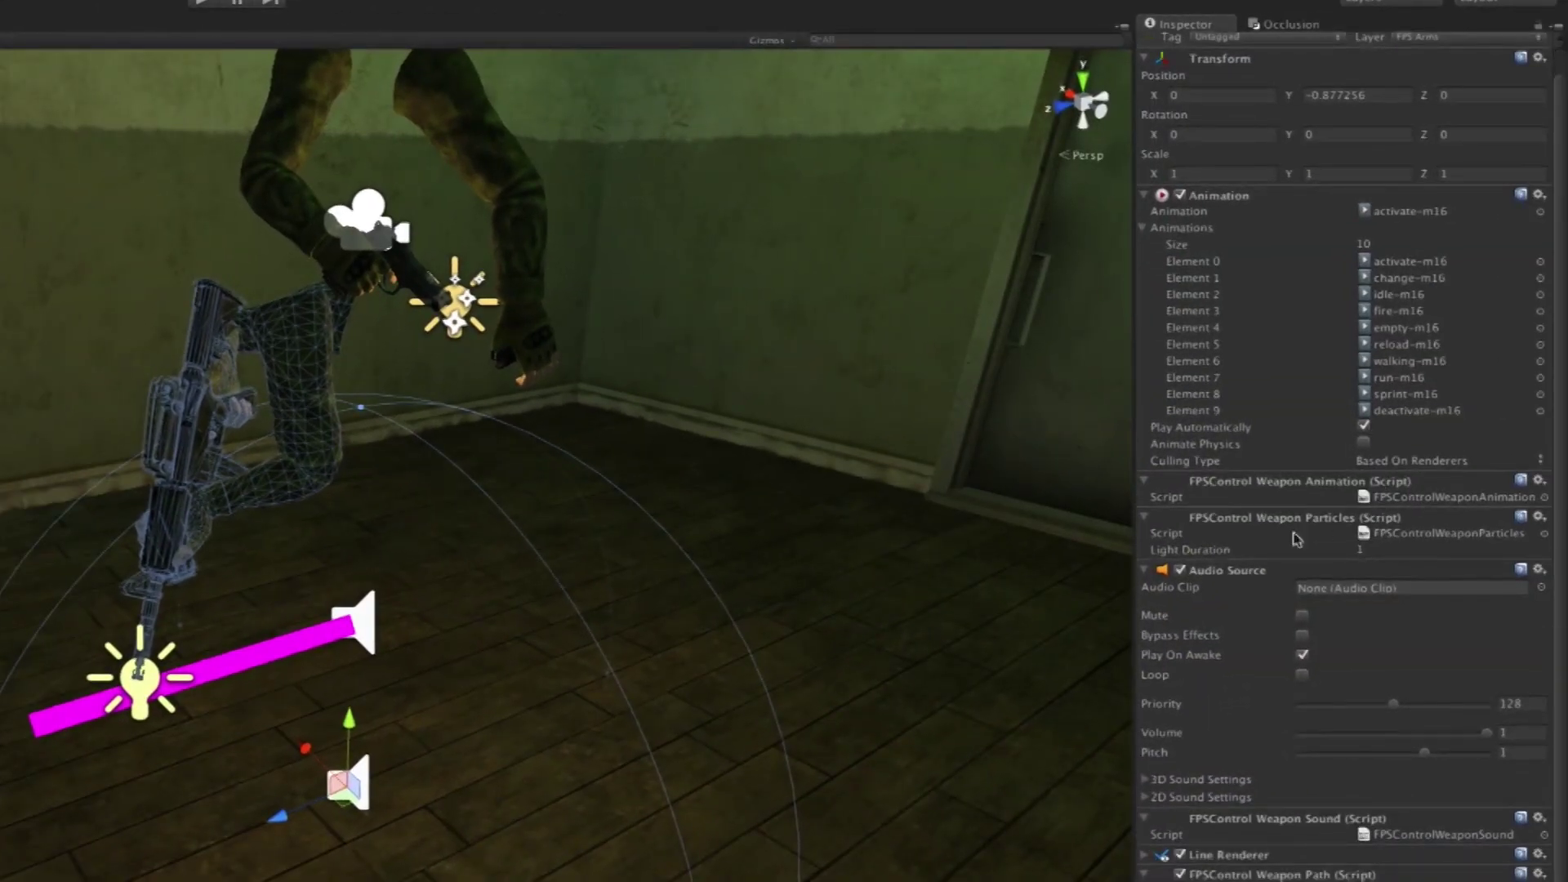
click(1361, 550)
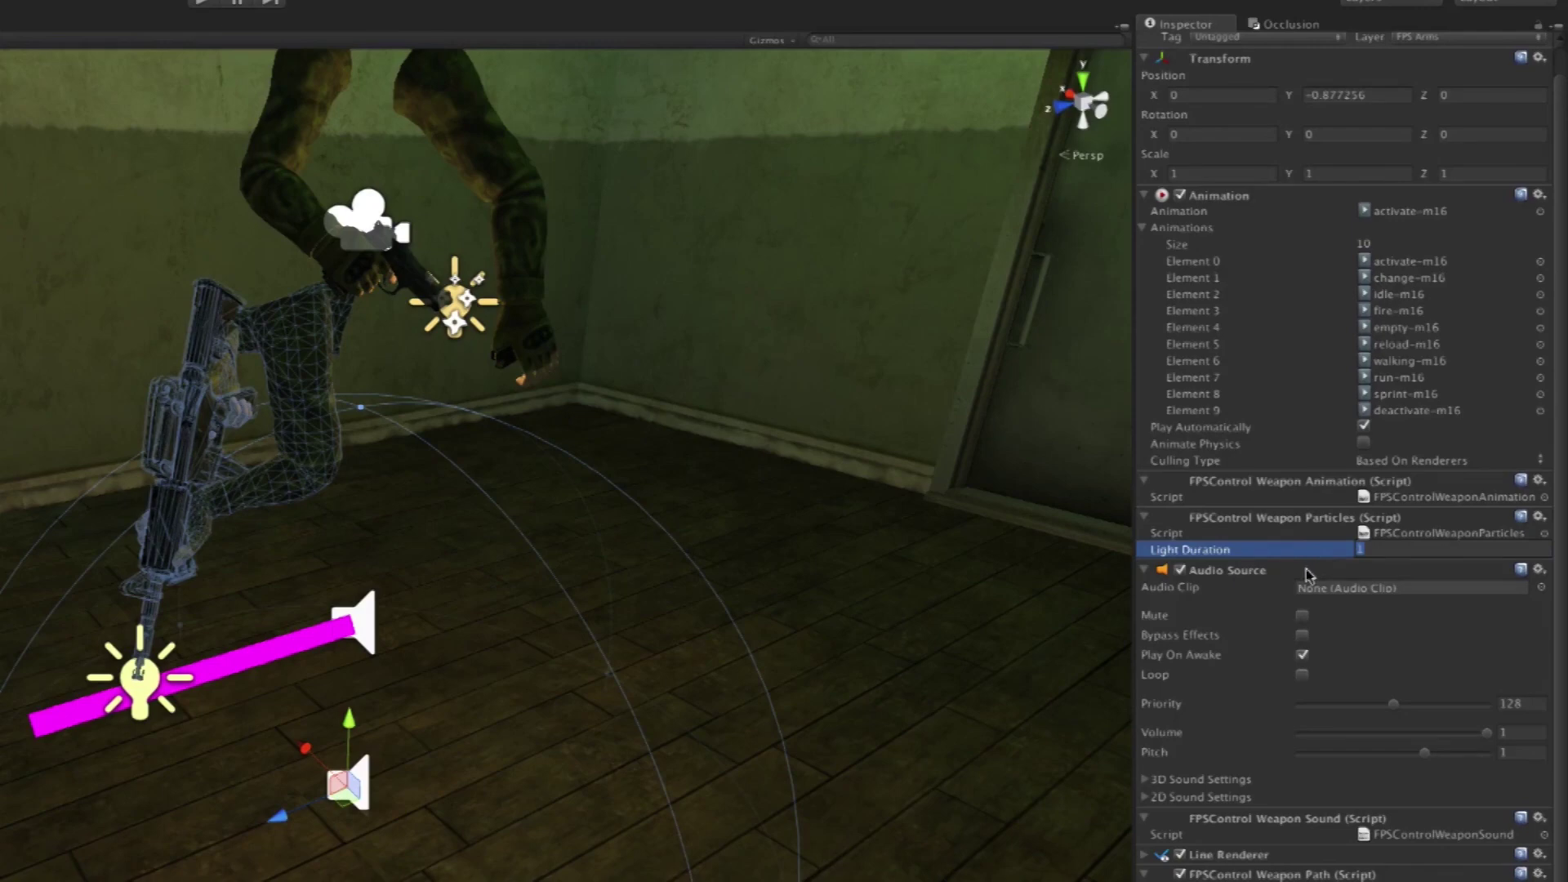
key(Return)
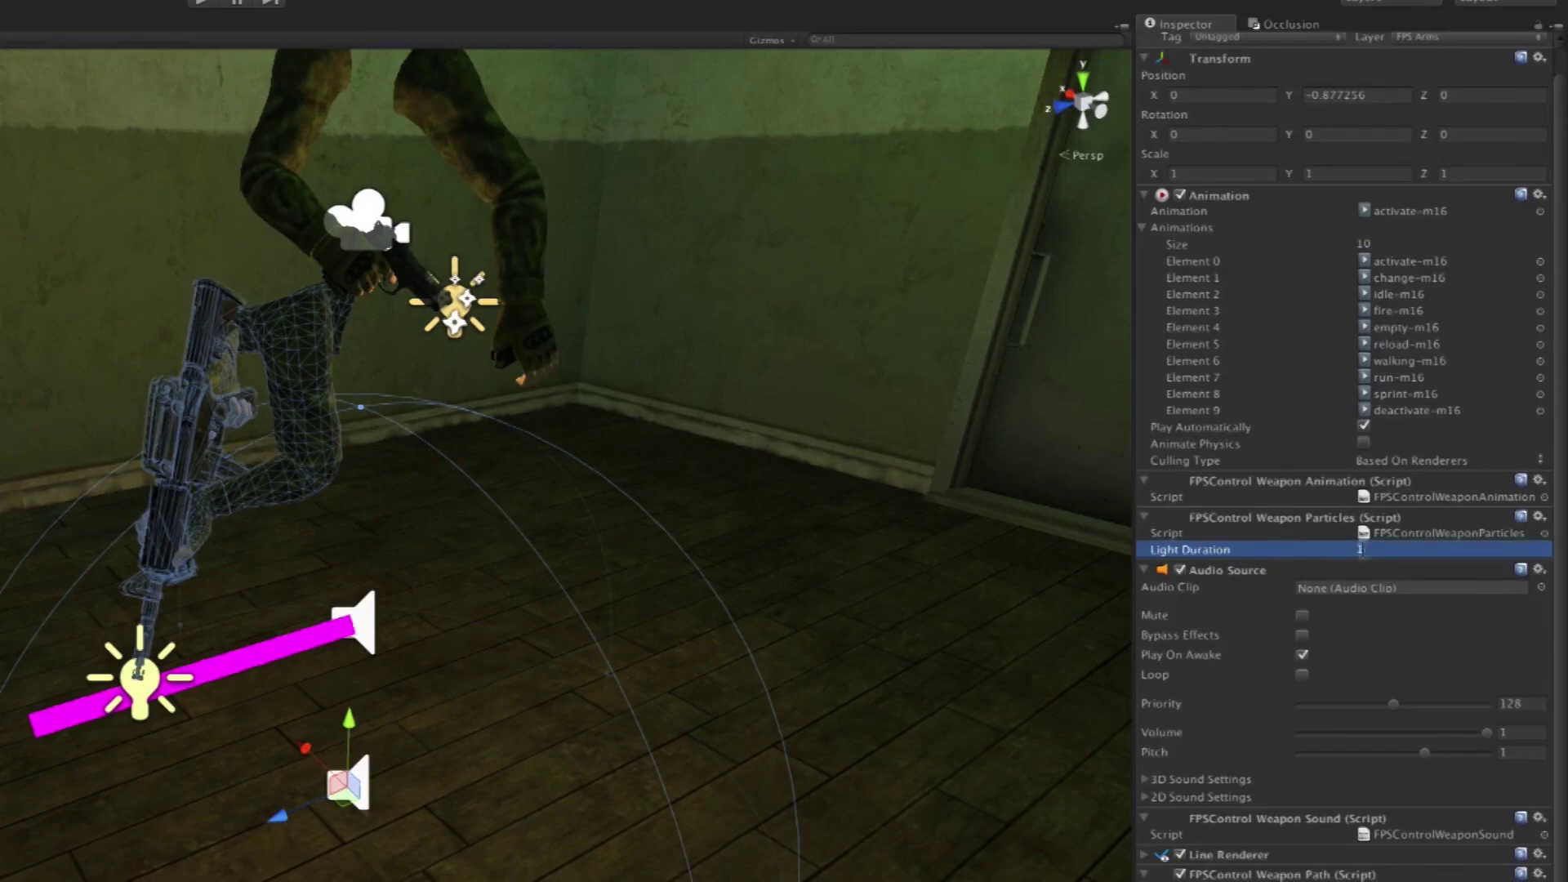